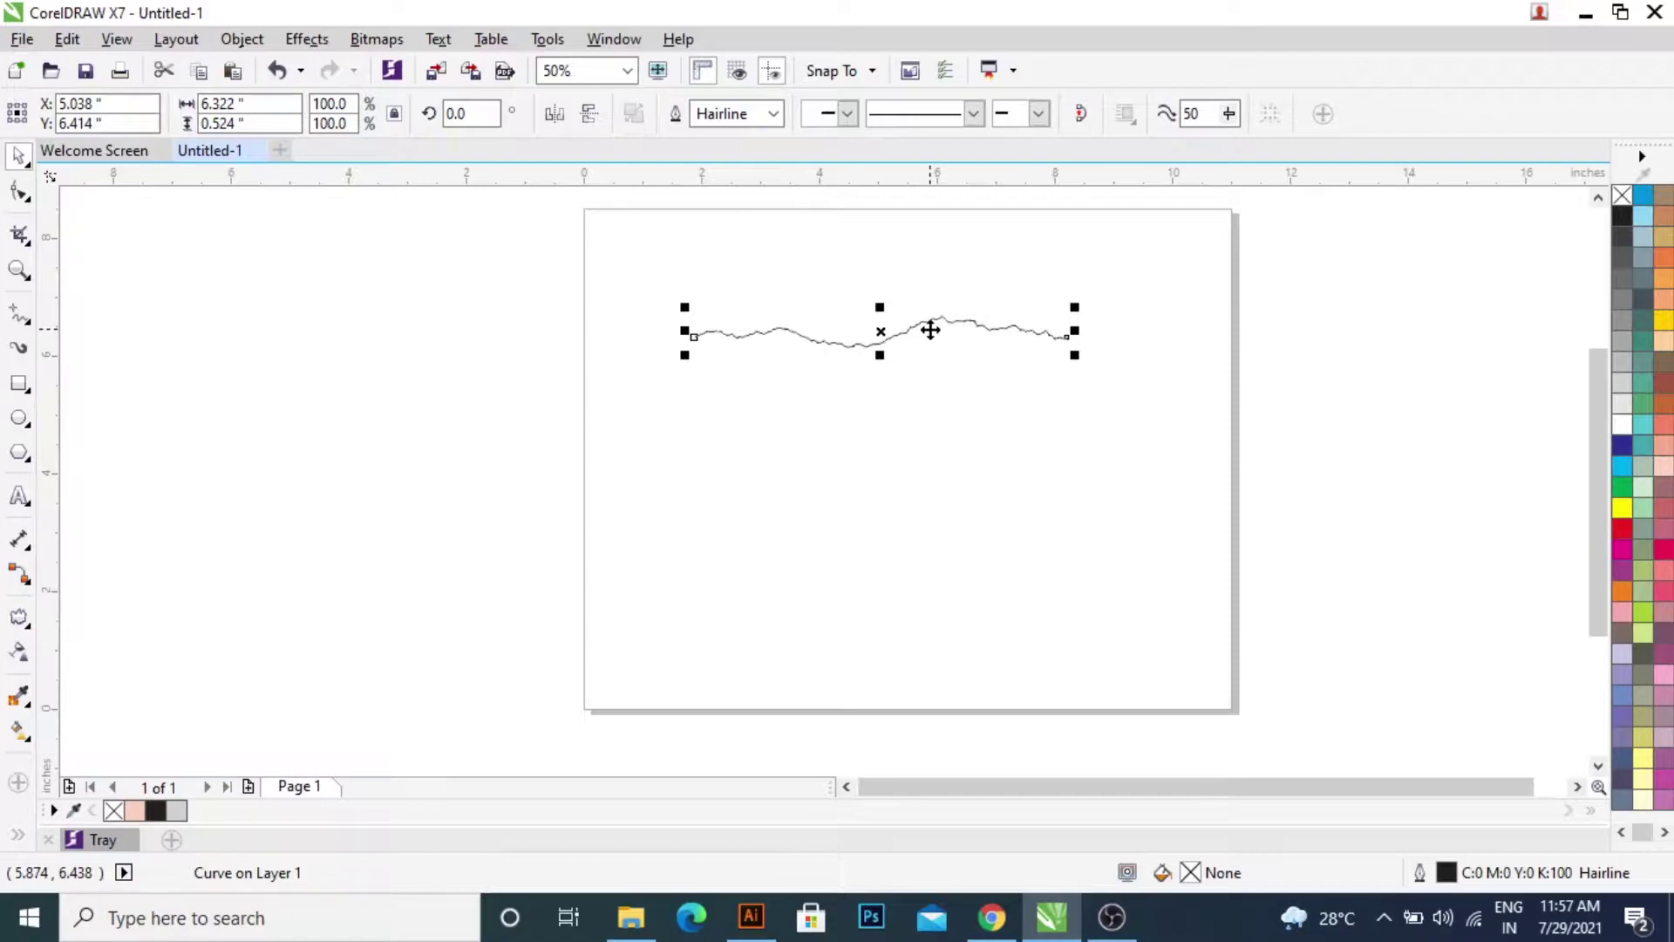
- Check the wavy torn-edge curve, then bring up the Freepik torn-paper page in Chrome
{"action": "scroll", "coordinate": [908, 311], "scroll_direction": "up", "scroll_amount": 1}
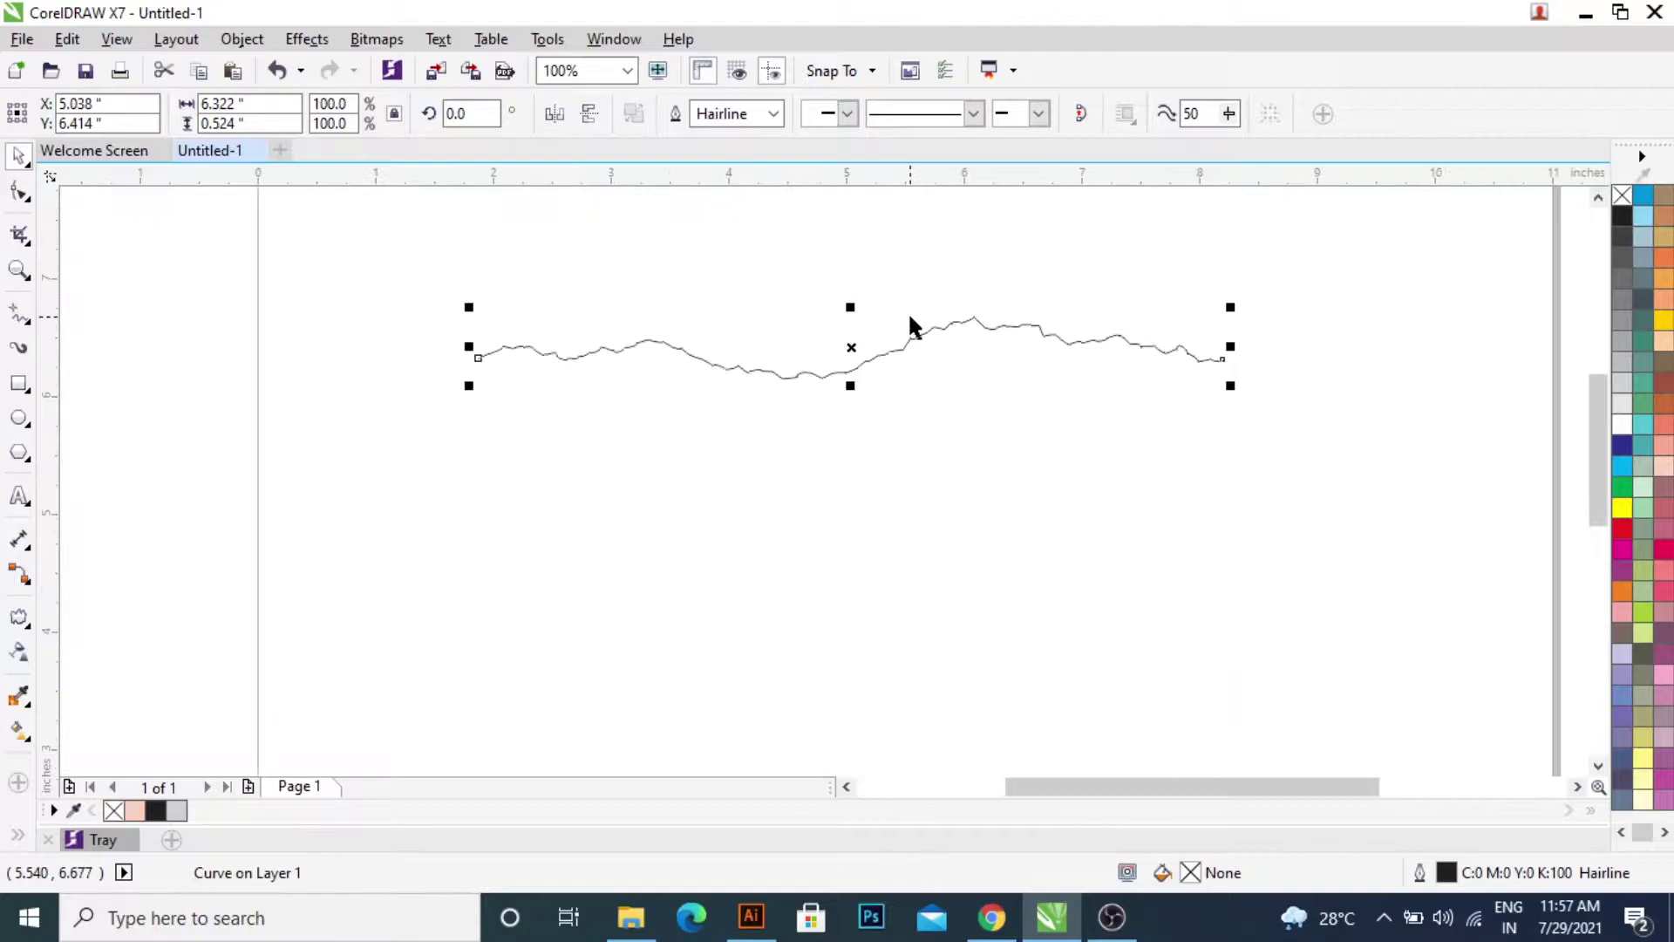
{"action": "scroll", "coordinate": [902, 338], "scroll_direction": "down", "scroll_amount": 1}
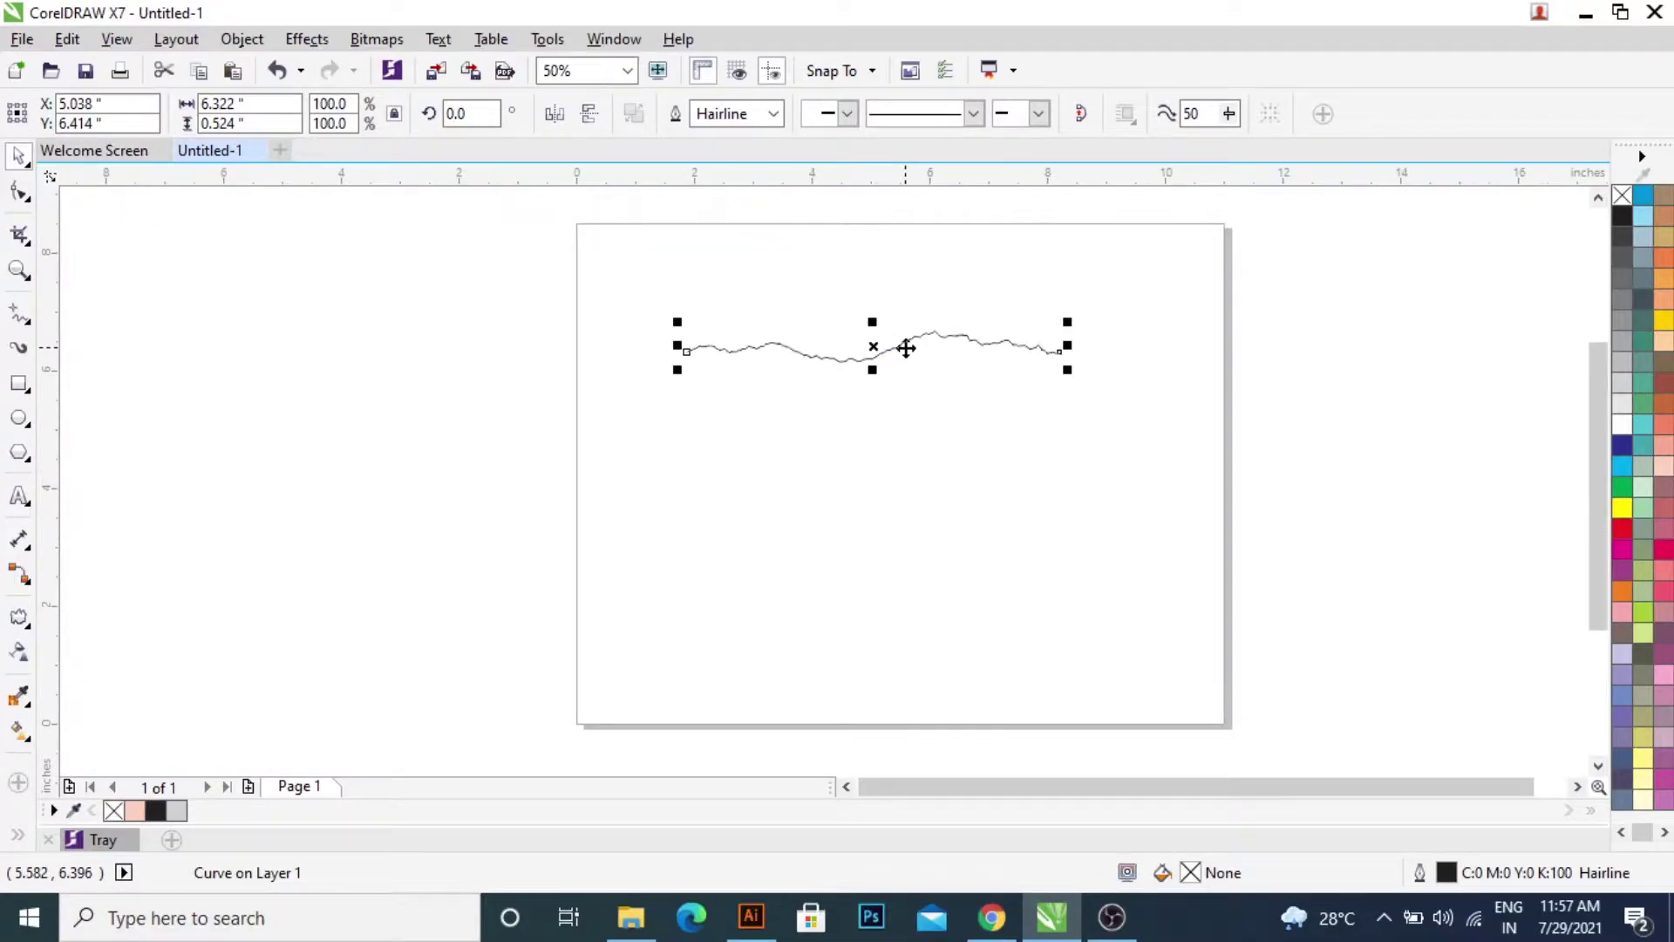
{"action": "key", "text": "alt+Tab"}
{"action": "key", "text": "alt+Tab"}
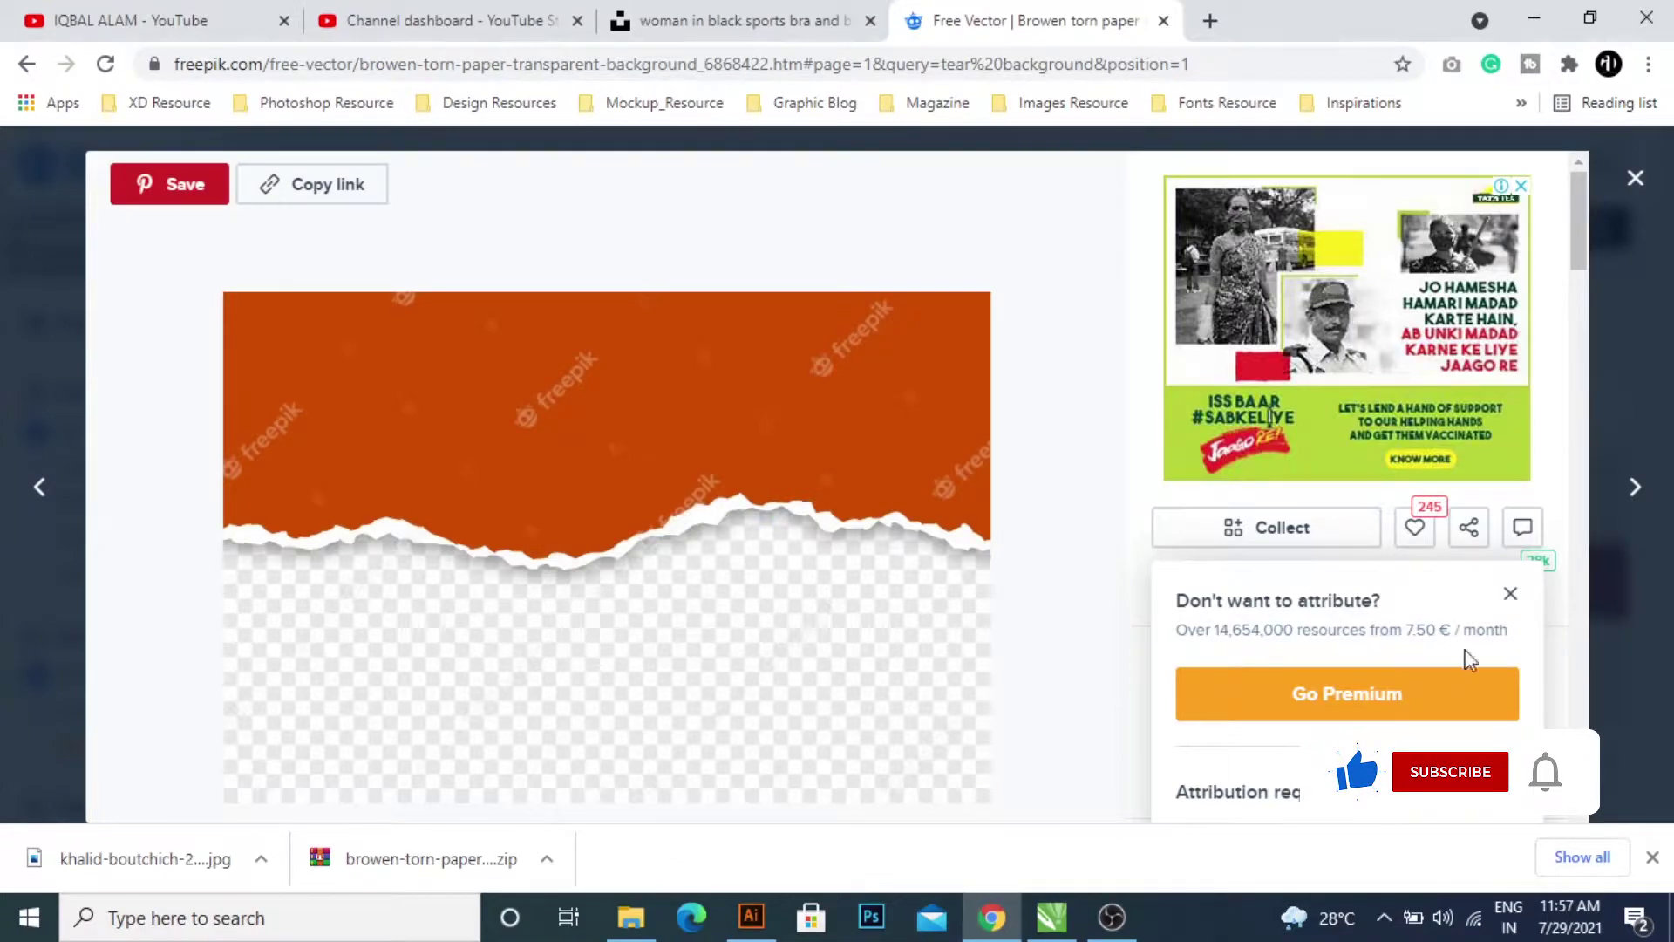
- Look over the brown torn-paper vector's Free download section, then return to CorelDRAW
{"action": "scroll", "coordinate": [1042, 621], "scroll_direction": "down", "scroll_amount": 3}
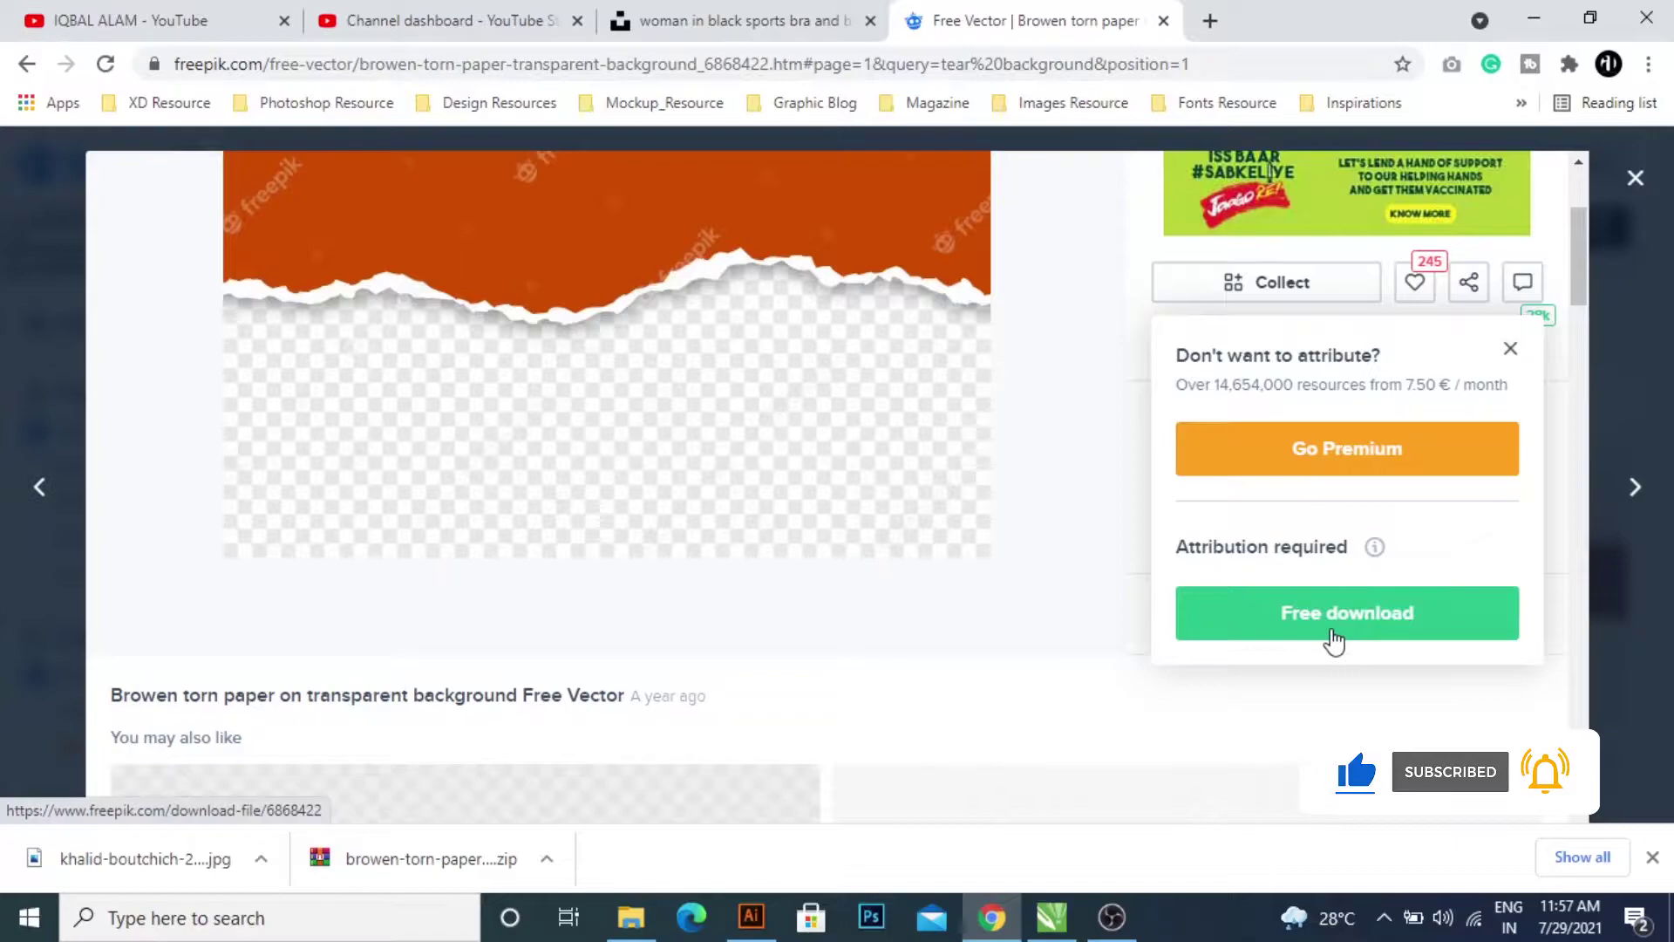
{"action": "scroll", "coordinate": [1046, 602], "scroll_direction": "up", "scroll_amount": 3}
{"action": "key", "text": "alt+Tab"}
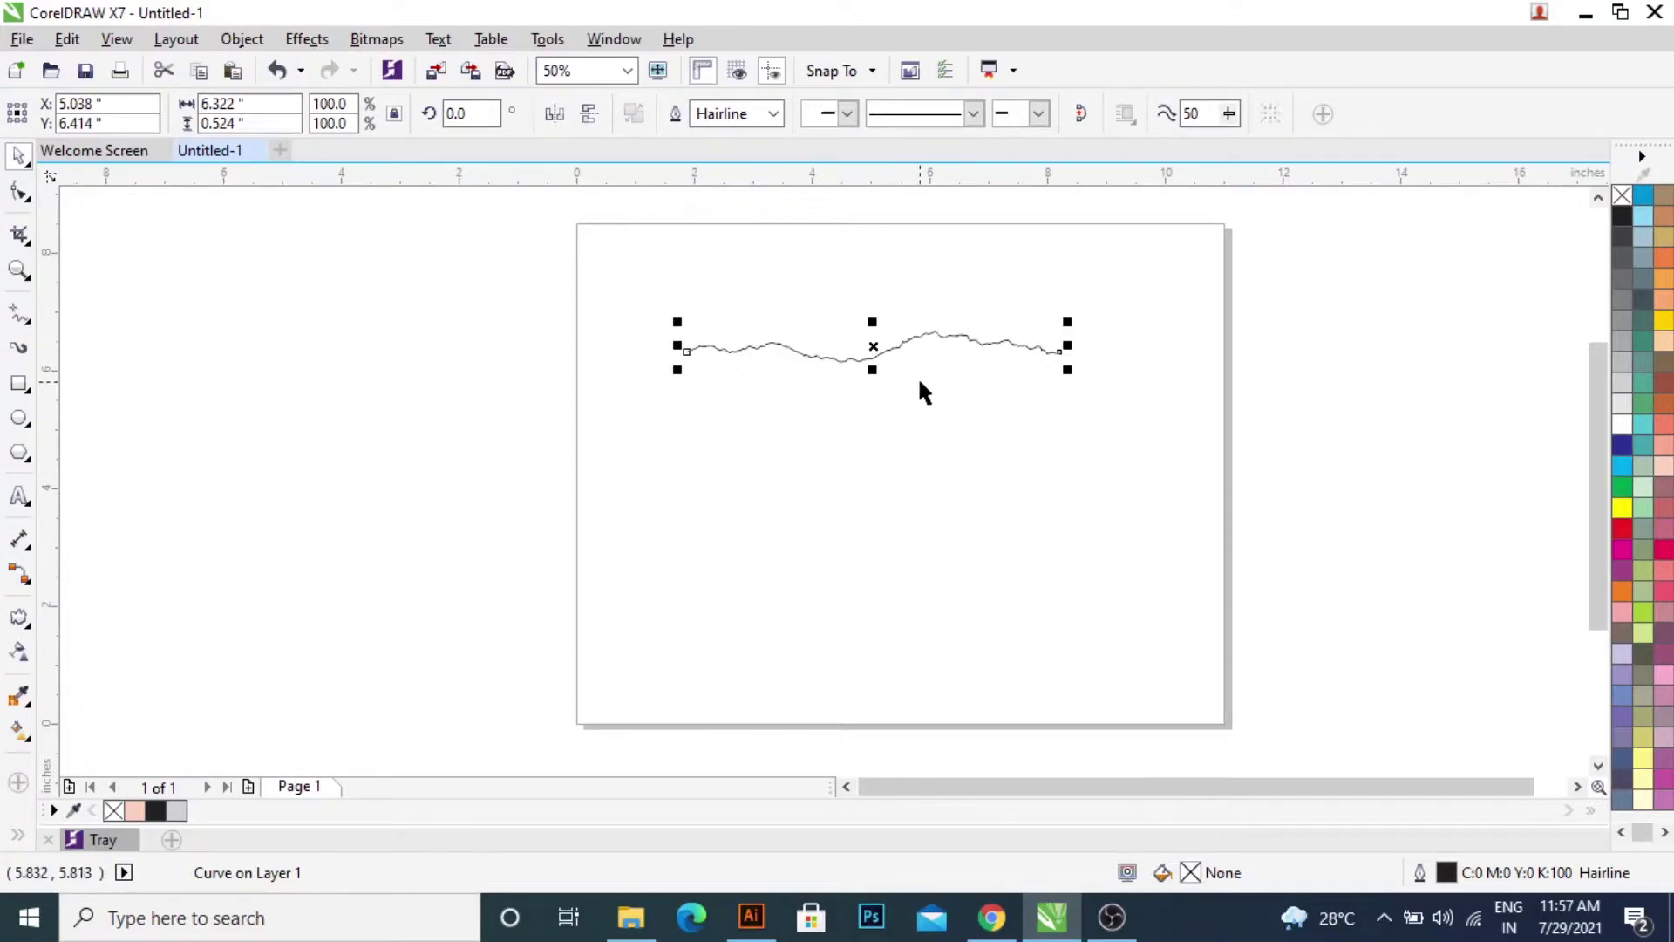
- Add a rectangle exactly matching the page size
{"action": "left_click", "coordinate": [873, 344]}
{"action": "scroll", "coordinate": [876, 349], "scroll_direction": "up", "scroll_amount": 1}
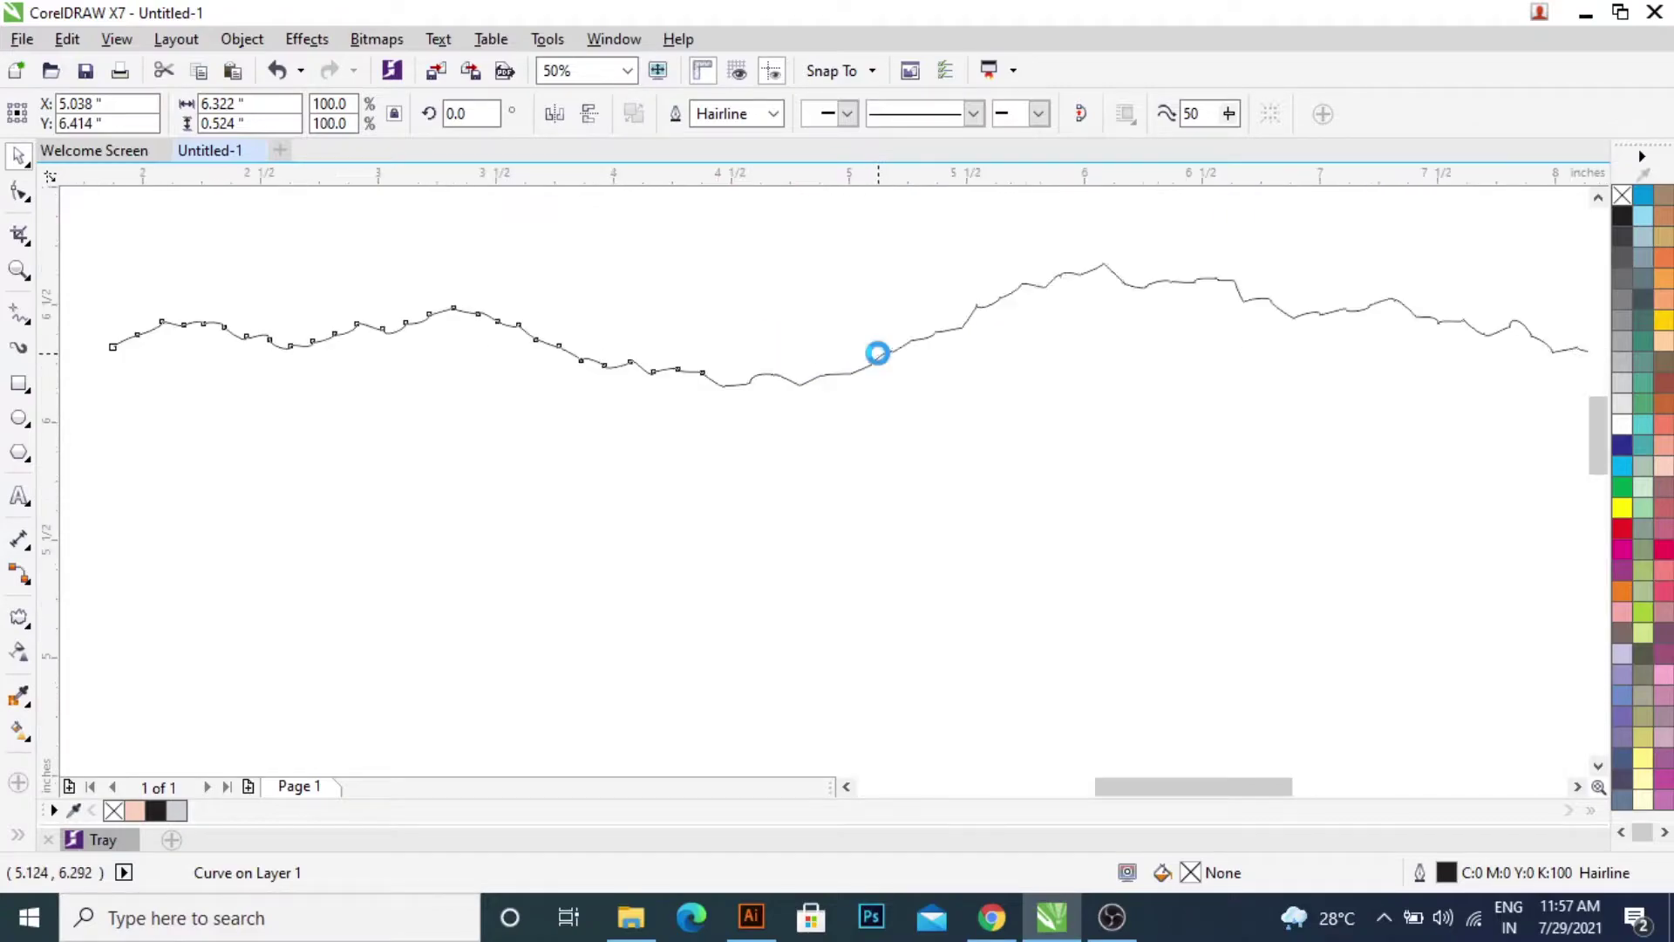
{"action": "scroll", "coordinate": [880, 355], "scroll_direction": "down", "scroll_amount": 1}
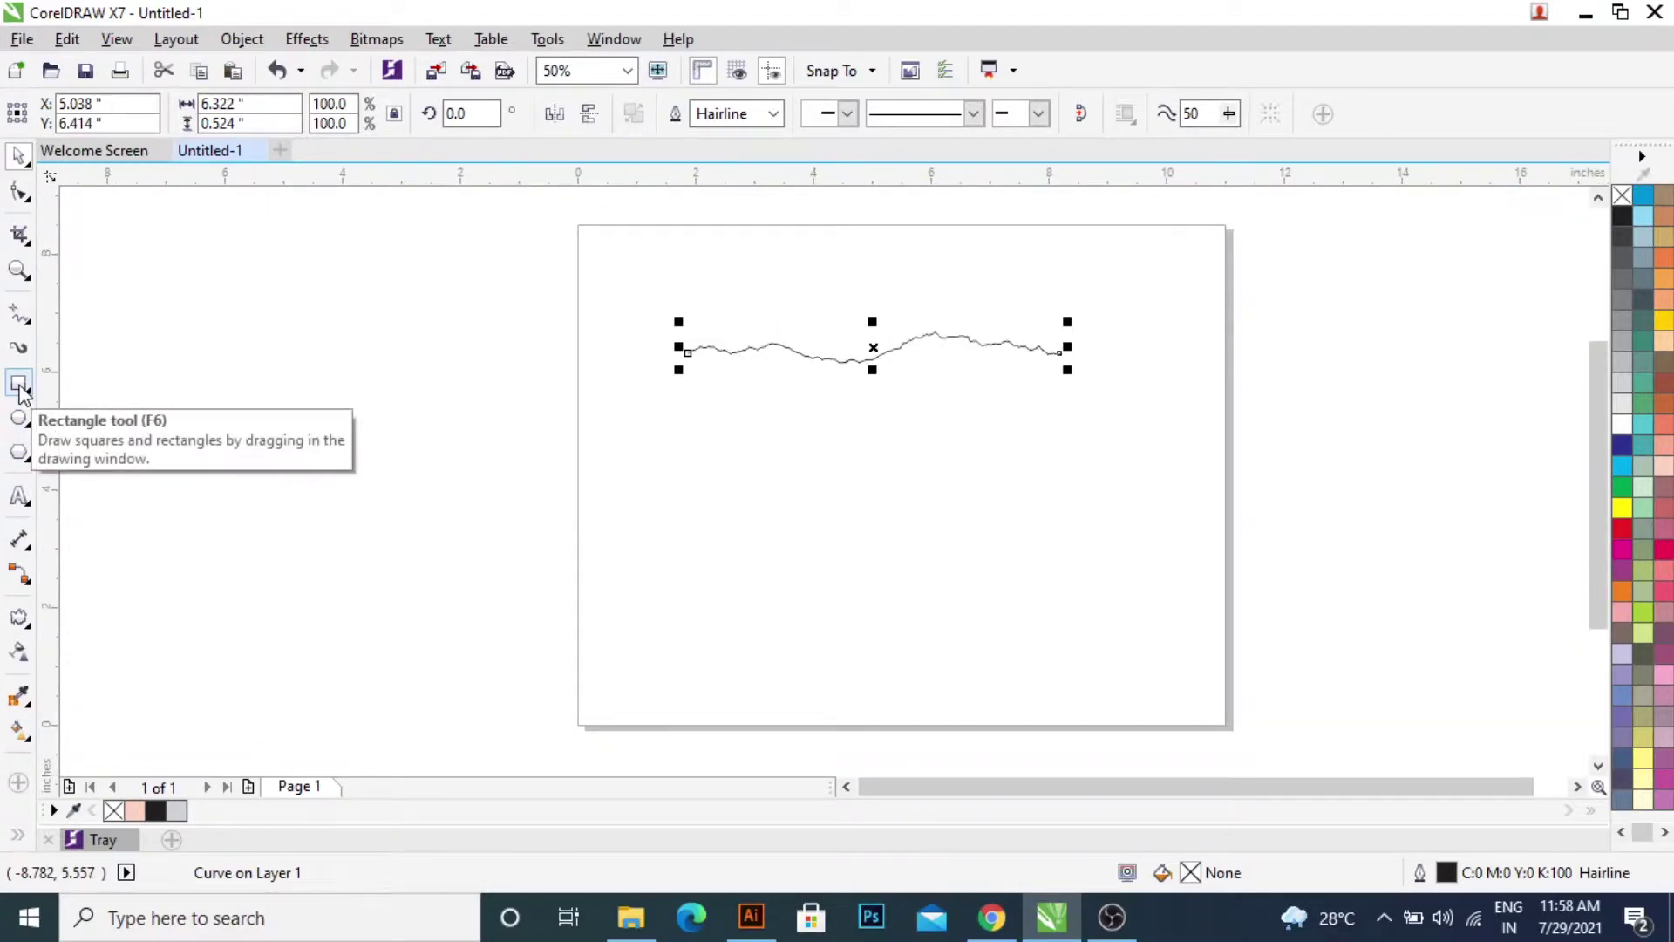
{"action": "double_click", "coordinate": [20, 386]}
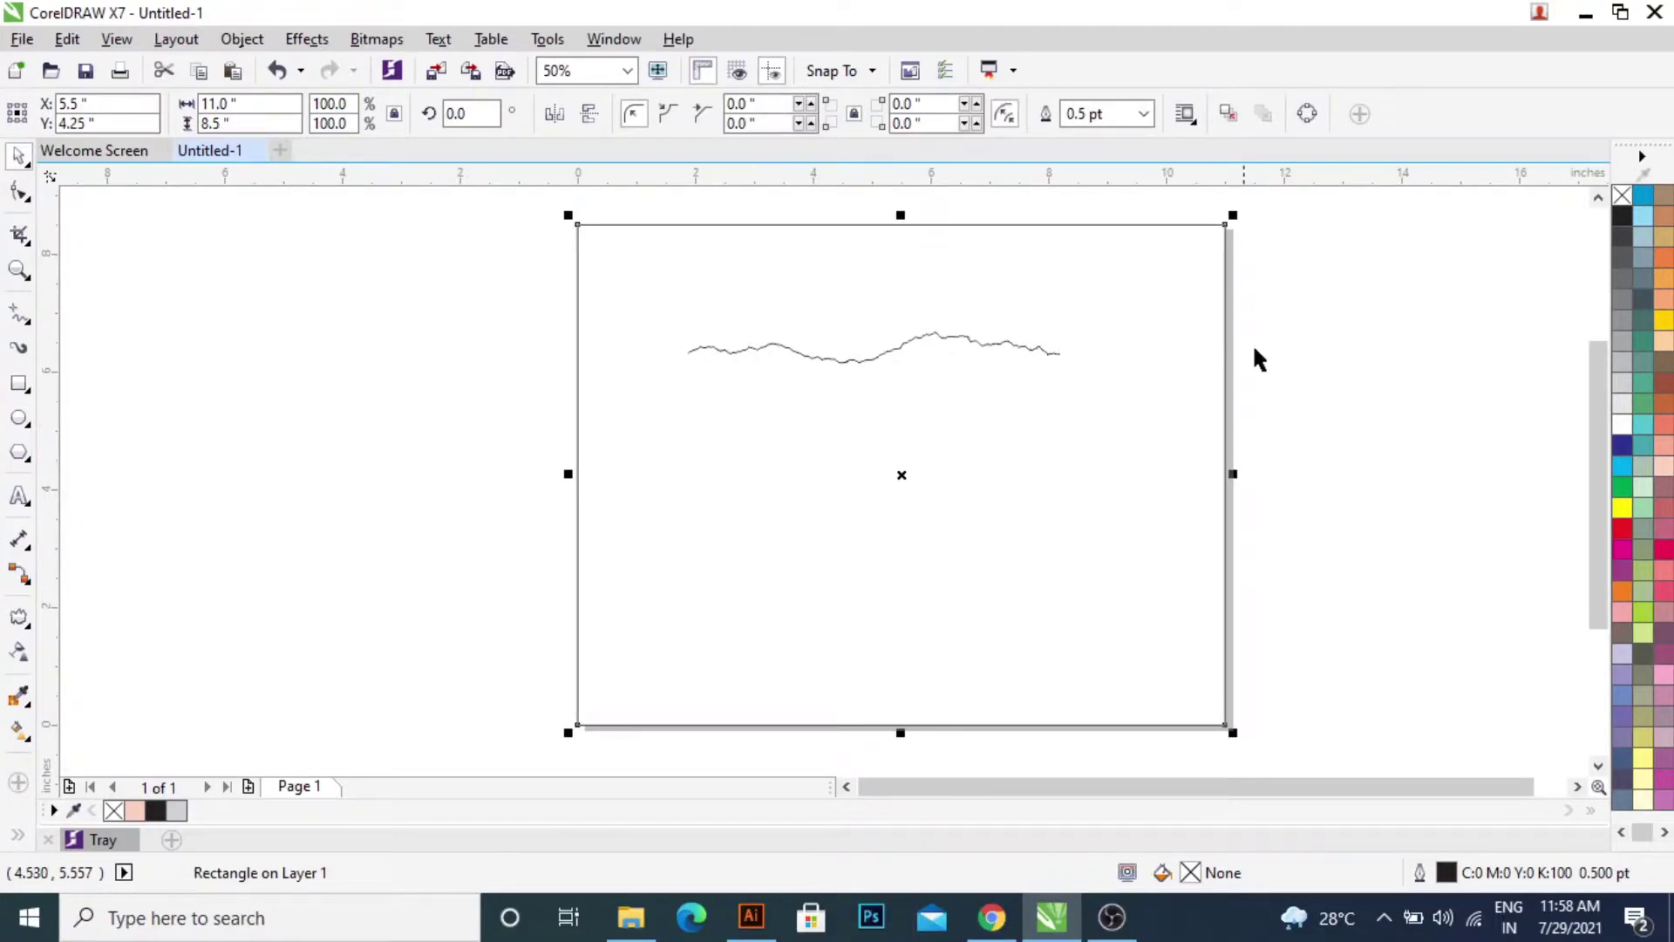
{"action": "left_click", "coordinate": [1340, 347]}
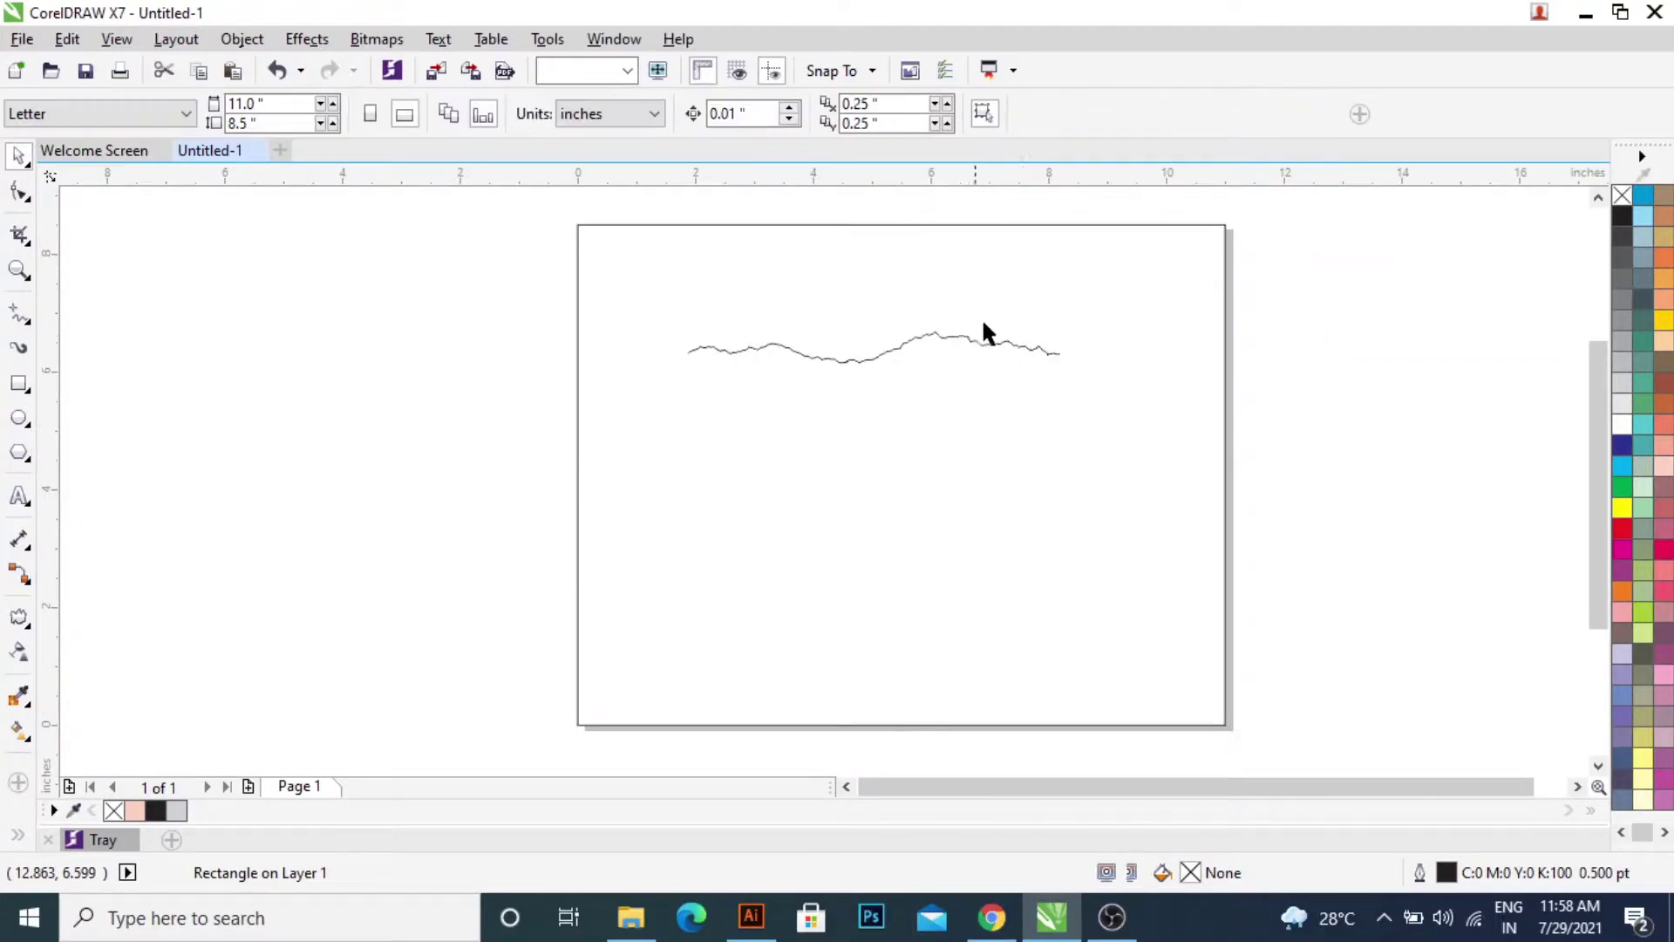
- Stretch the wavy edge to full page width, mirror-copy it lower down, and select both
{"action": "left_click", "coordinate": [894, 350]}
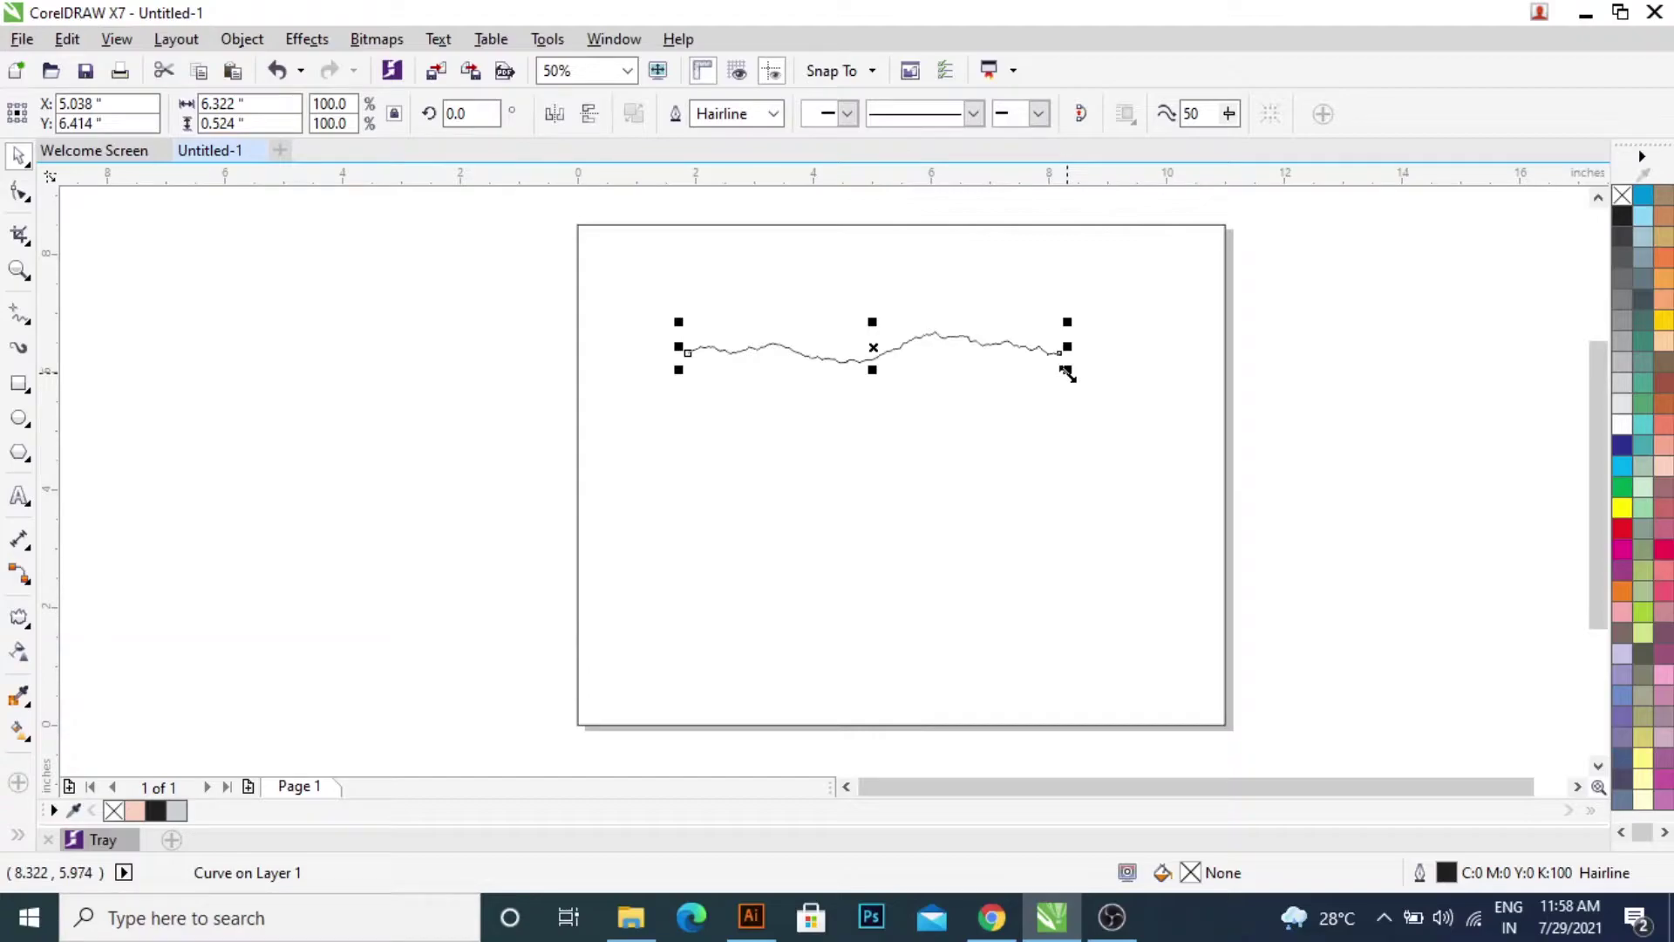
{"action": "left_click_drag", "start_coordinate": [1067, 370], "coordinate": [1224, 416]}
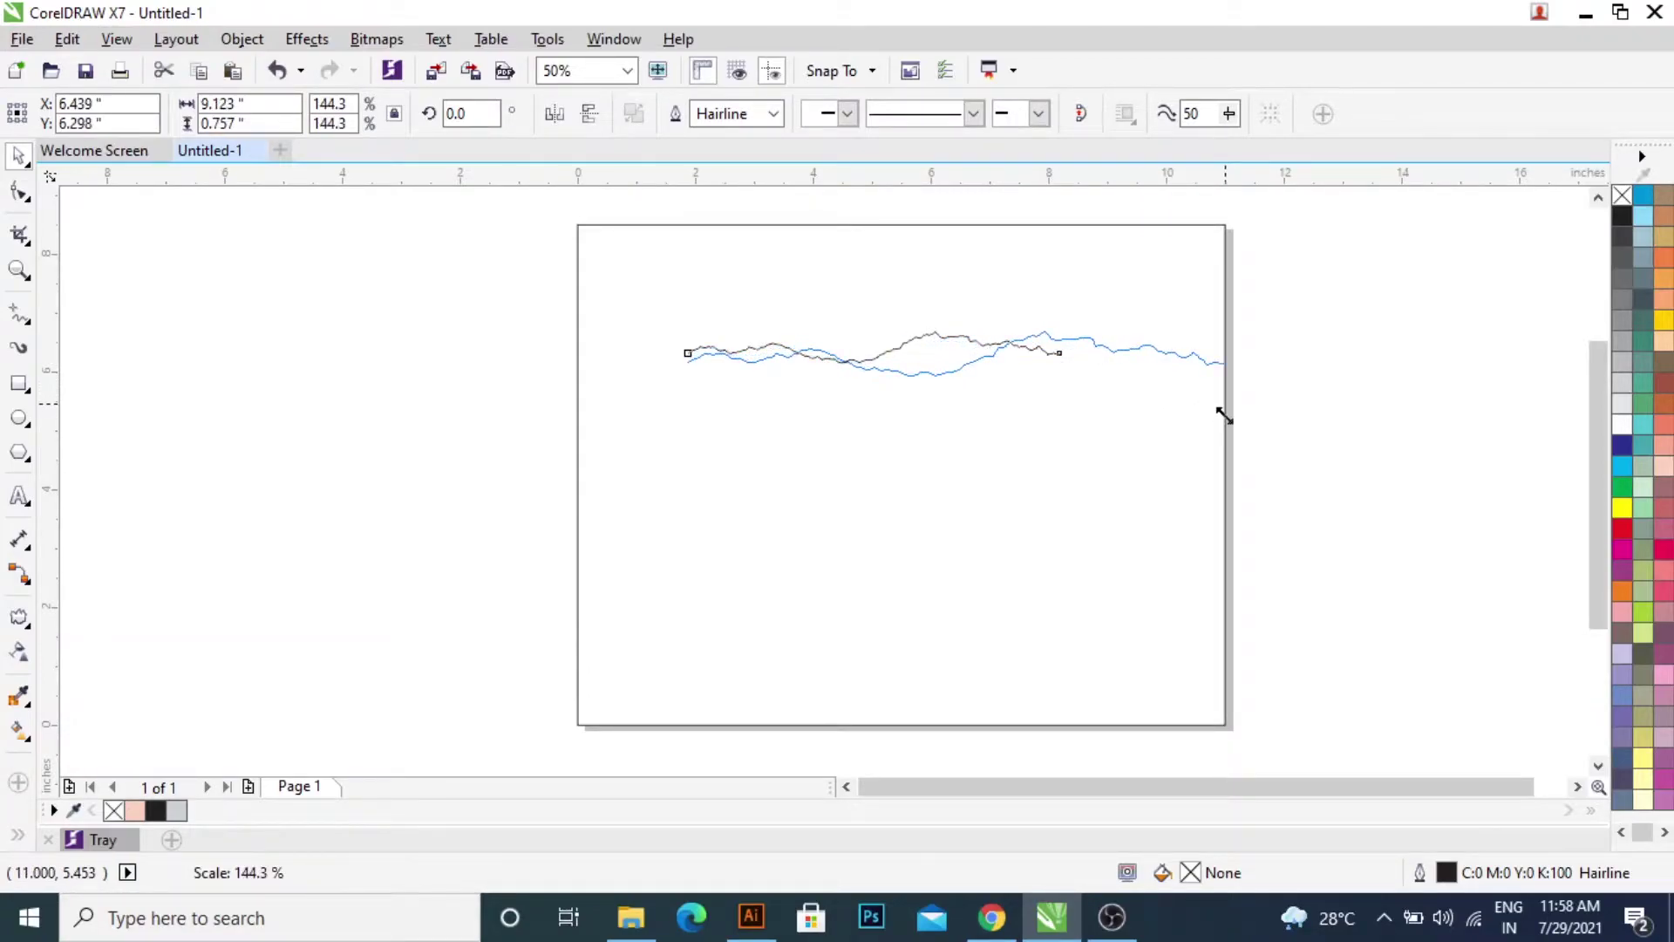
{"action": "left_click_drag", "start_coordinate": [682, 381], "coordinate": [579, 420]}
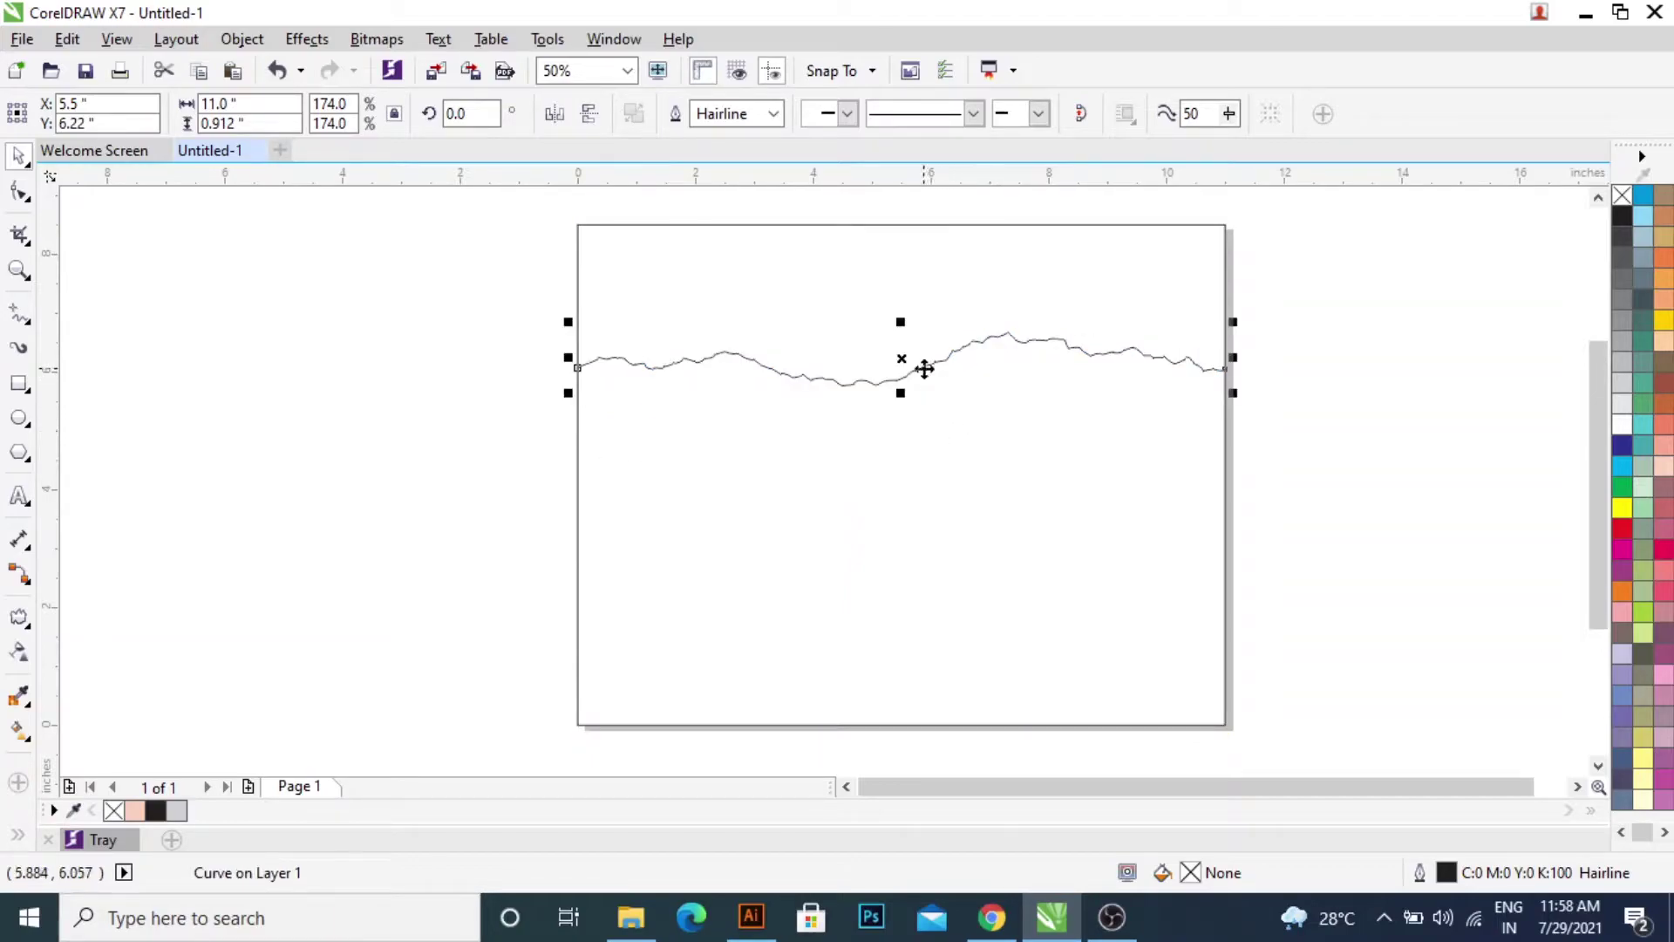
{"action": "left_click_drag", "start_coordinate": [903, 323], "coordinate": [913, 443]}
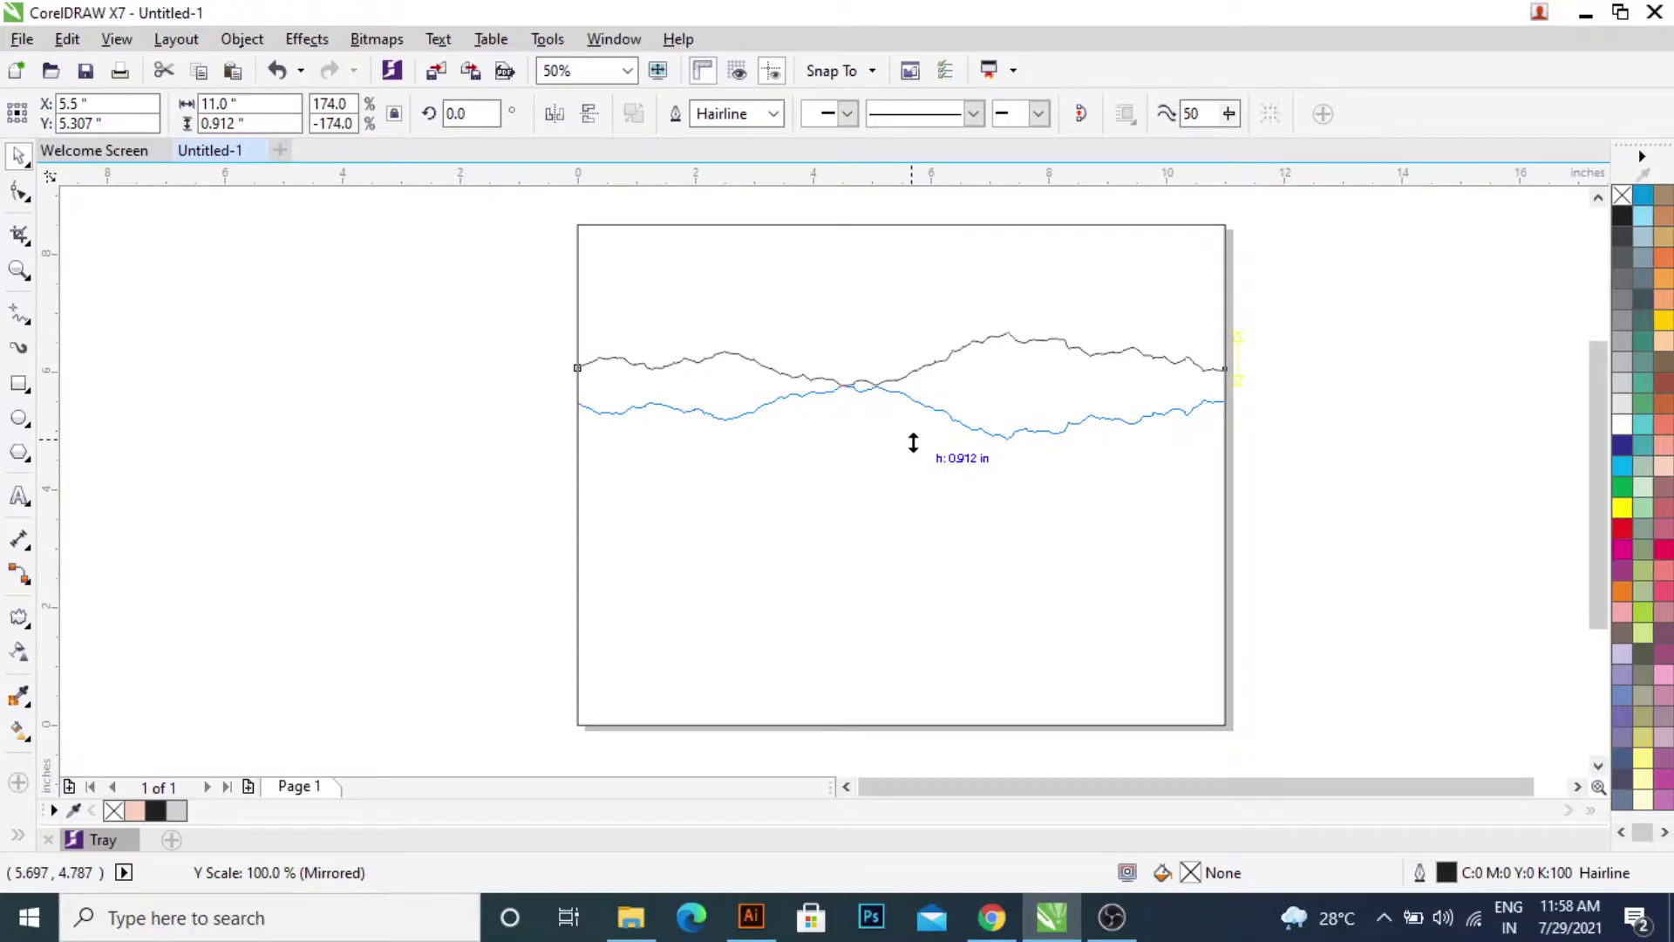
{"action": "left_click_drag", "start_coordinate": [913, 436], "coordinate": [927, 581]}
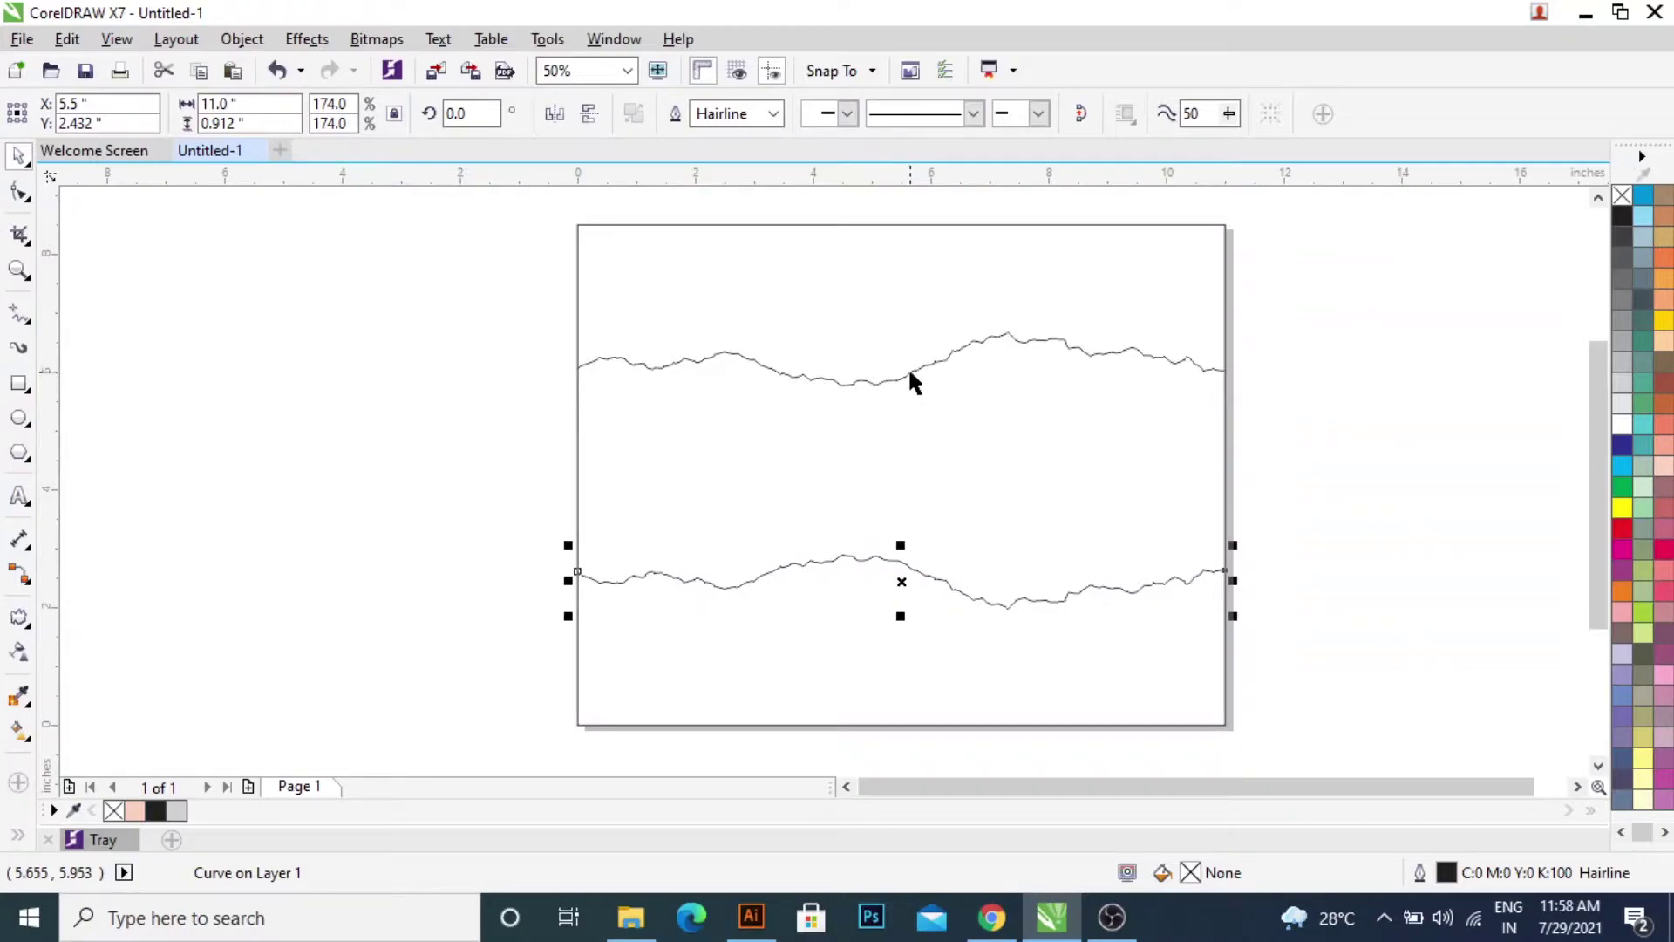
{"action": "left_click", "coordinate": [910, 373], "text": "shift"}
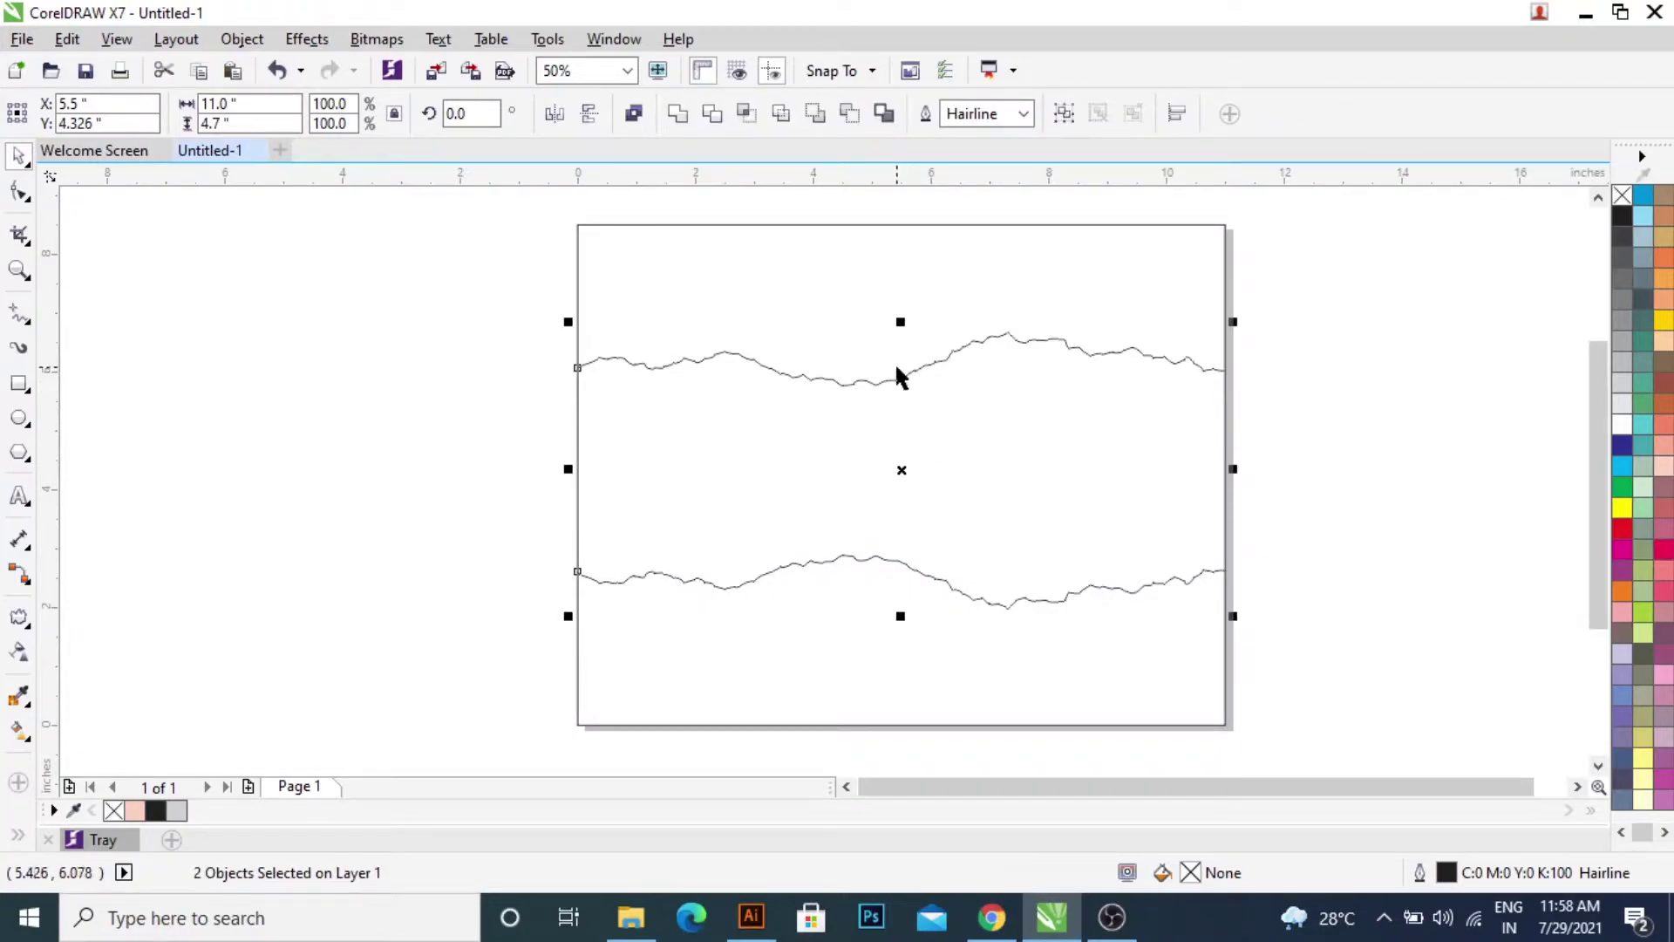
- Join the left and right end nodes of the two wavy lines into one closed shape
{"action": "double_click", "coordinate": [901, 377]}
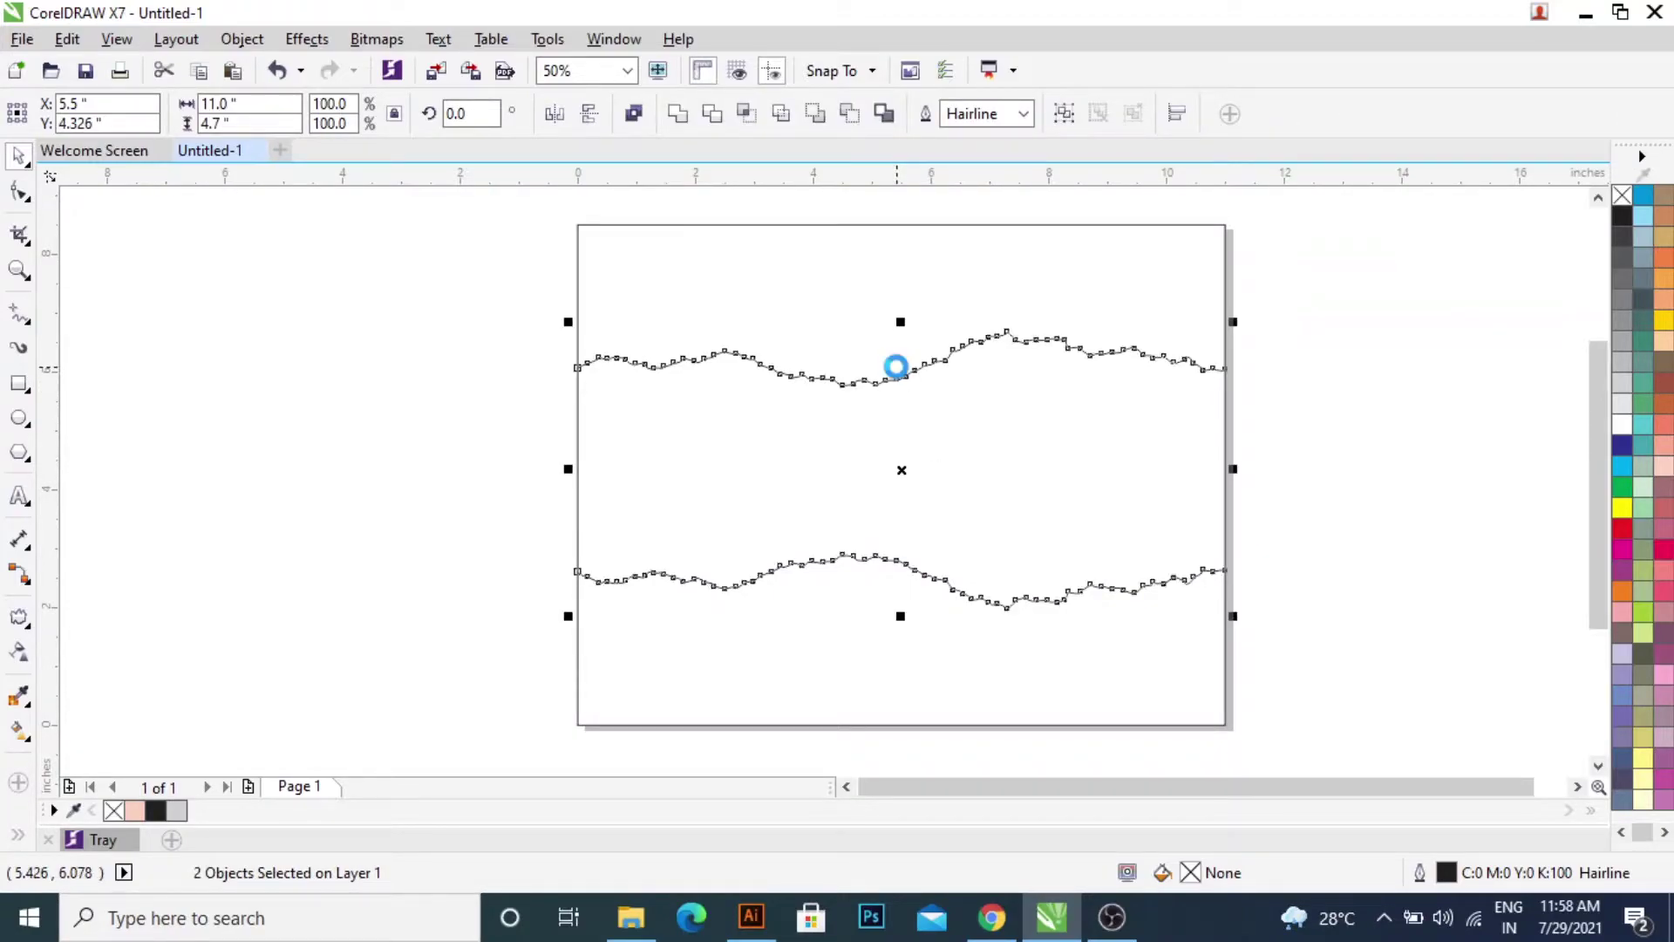
{"action": "left_click", "coordinate": [17, 193]}
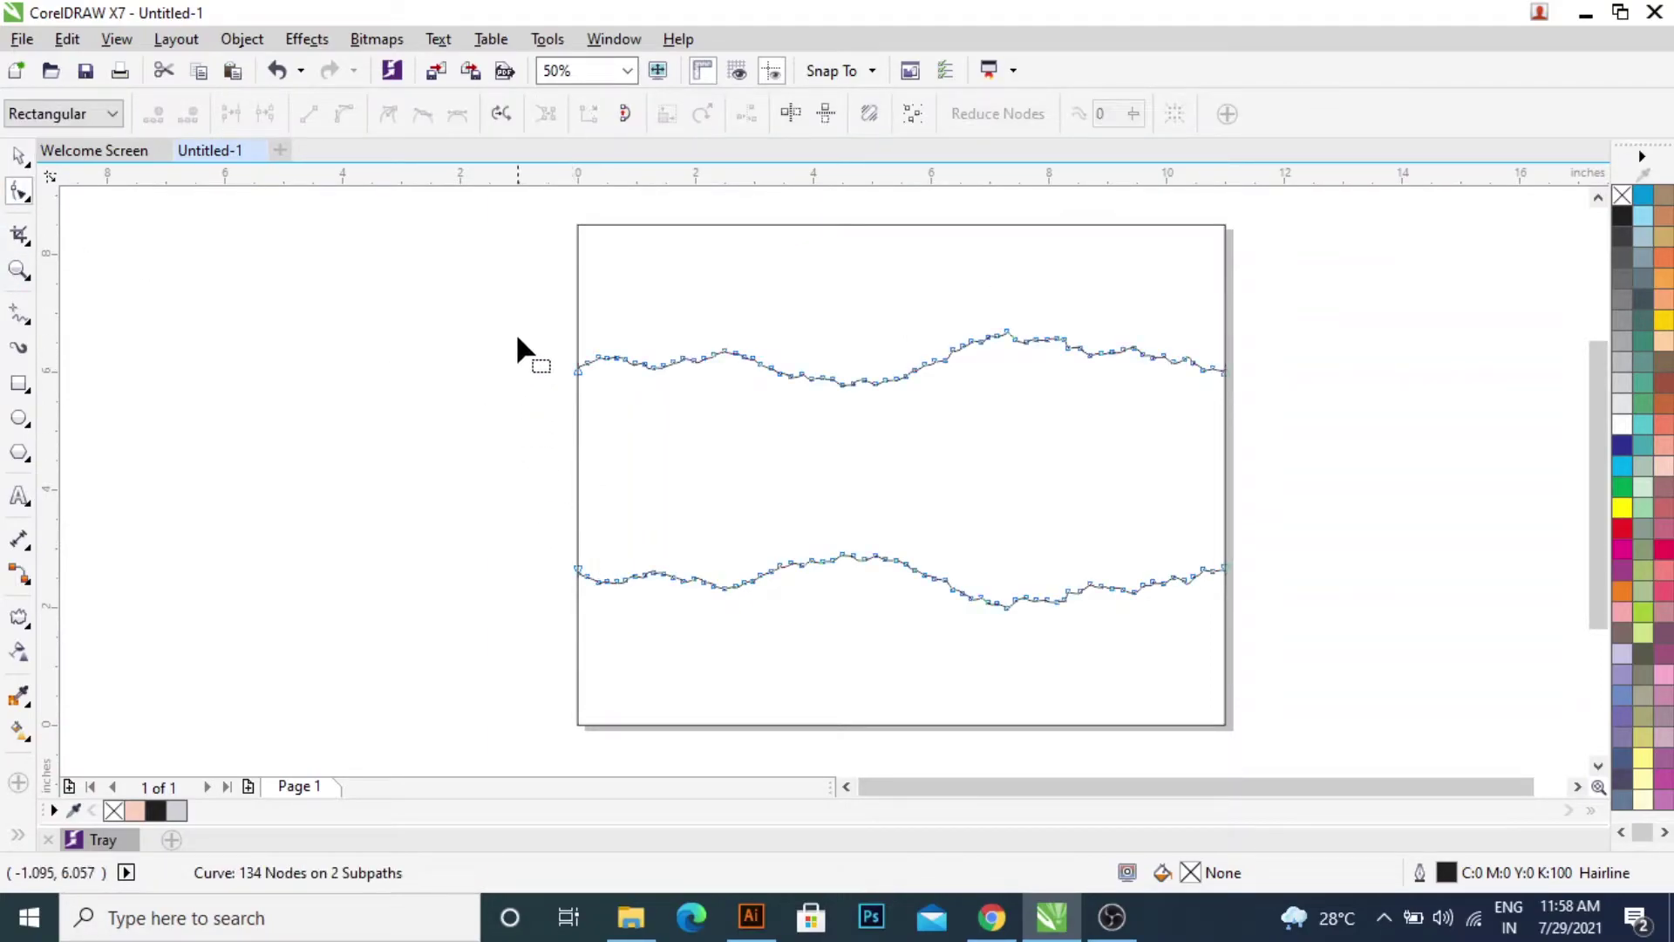
{"action": "mouse_move", "coordinate": [518, 333]}
{"action": "left_mouse_down"}
{"action": "mouse_move", "coordinate": [537, 565]}
{"action": "mouse_move", "coordinate": [581, 584]}
{"action": "left_mouse_up"}
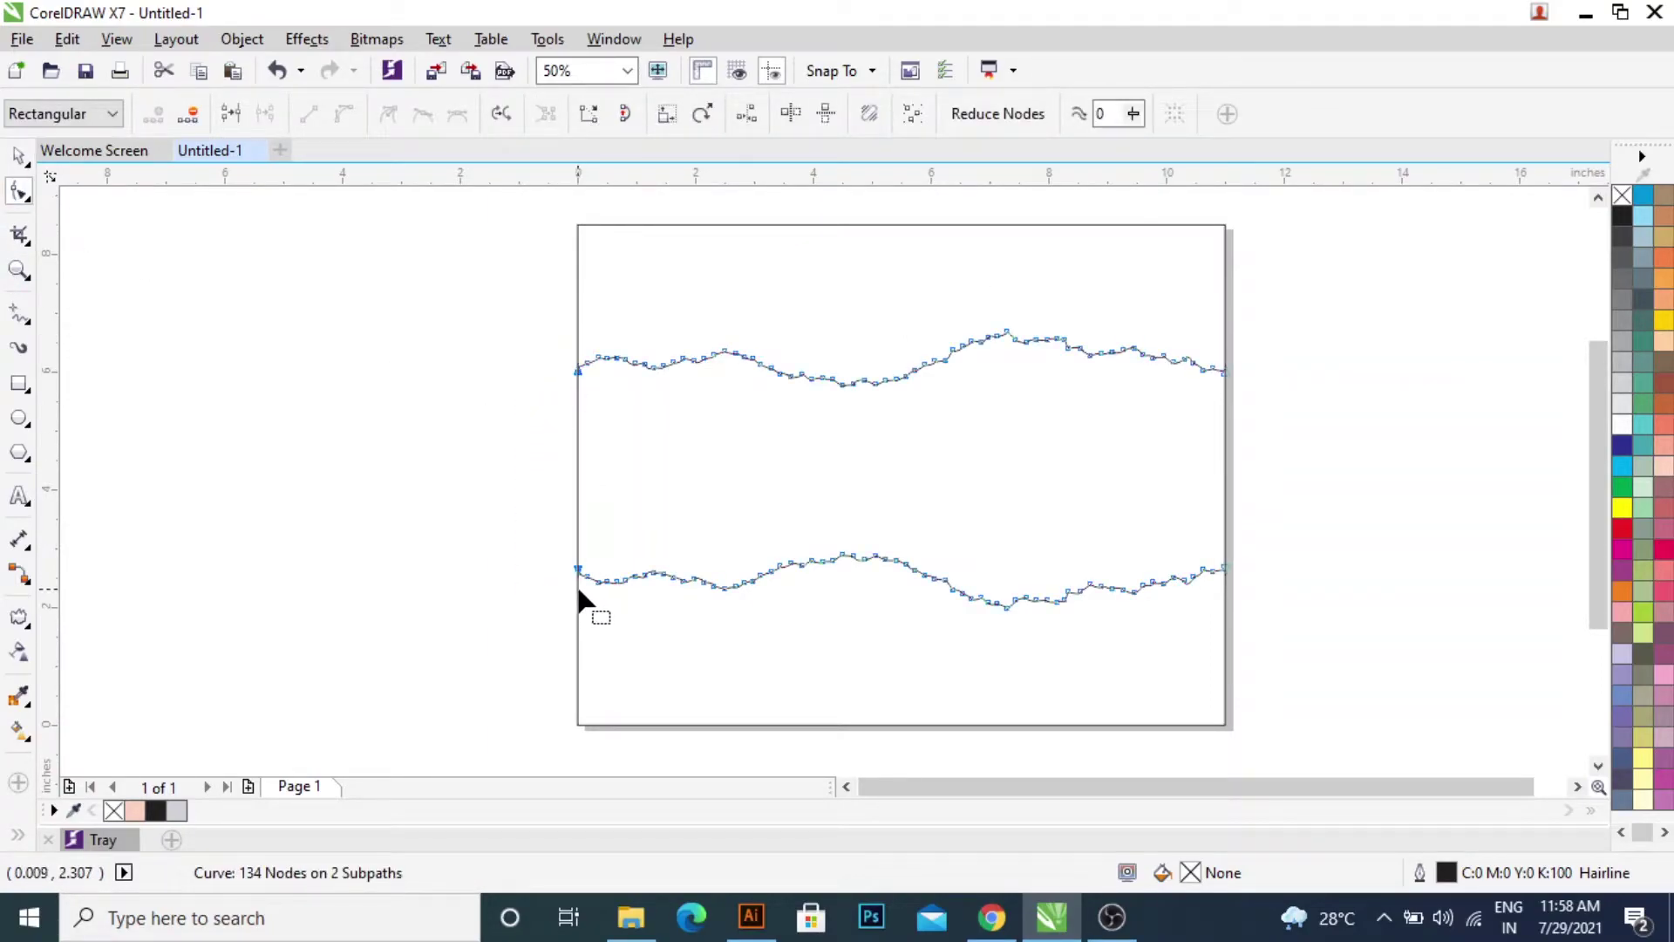
{"action": "left_click", "coordinate": [593, 116]}
{"action": "left_click_drag", "start_coordinate": [1266, 342], "coordinate": [1222, 595]}
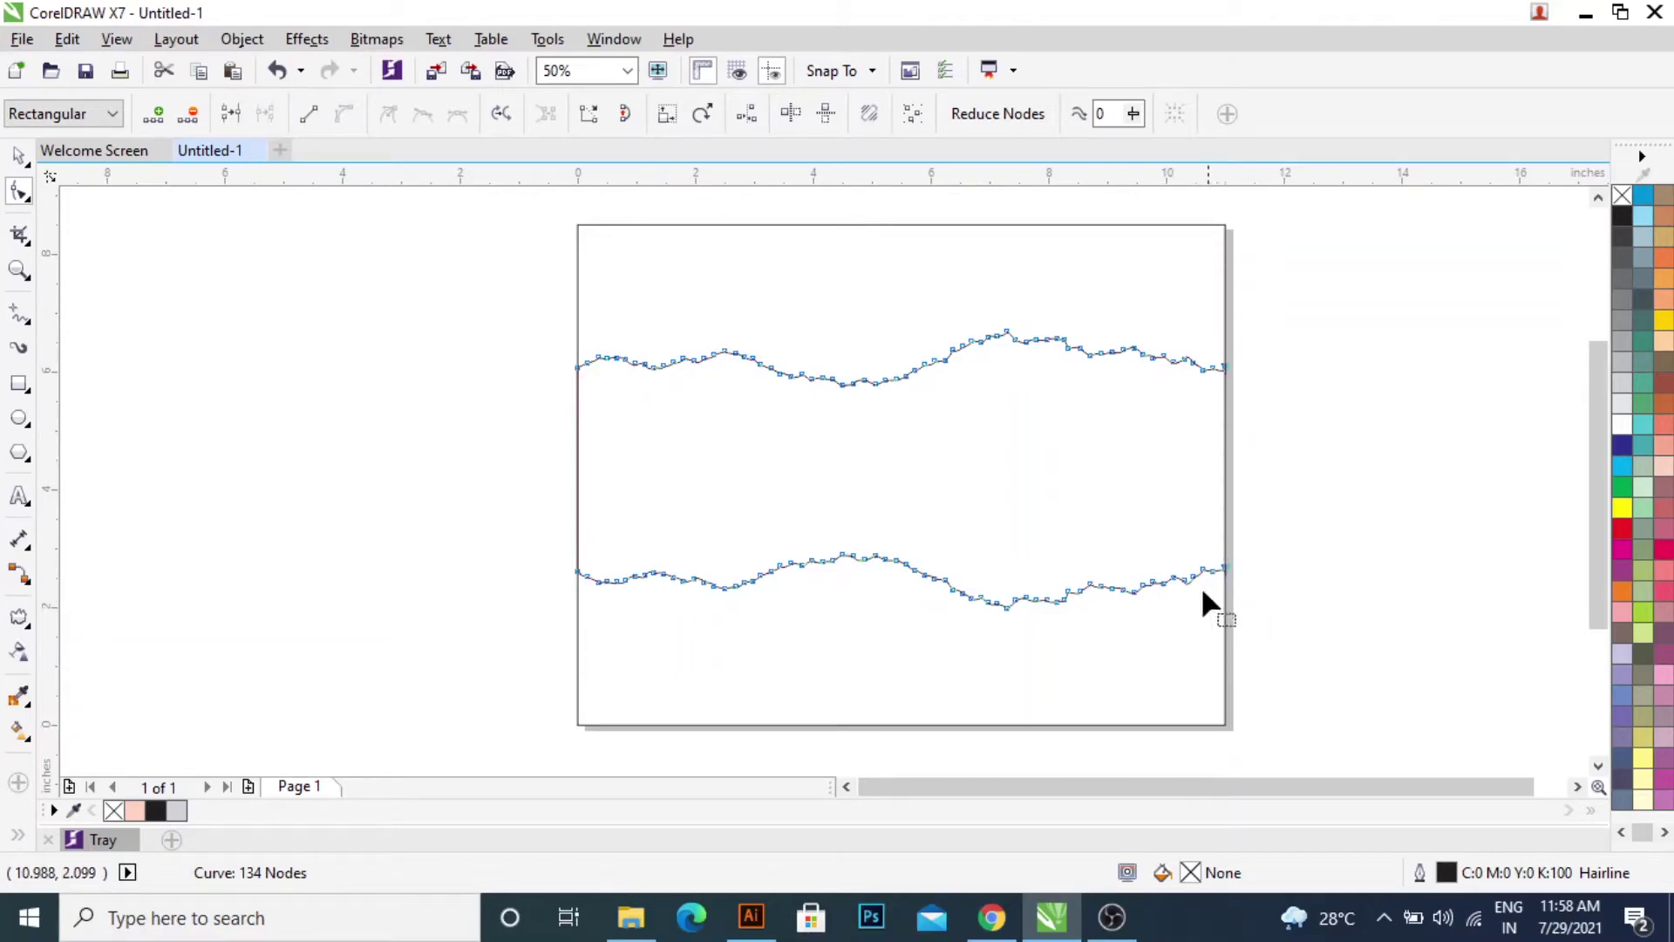
{"action": "left_click", "coordinate": [592, 116]}
- Fill the closed band yellow and remove its outline
{"action": "key", "text": "space"}
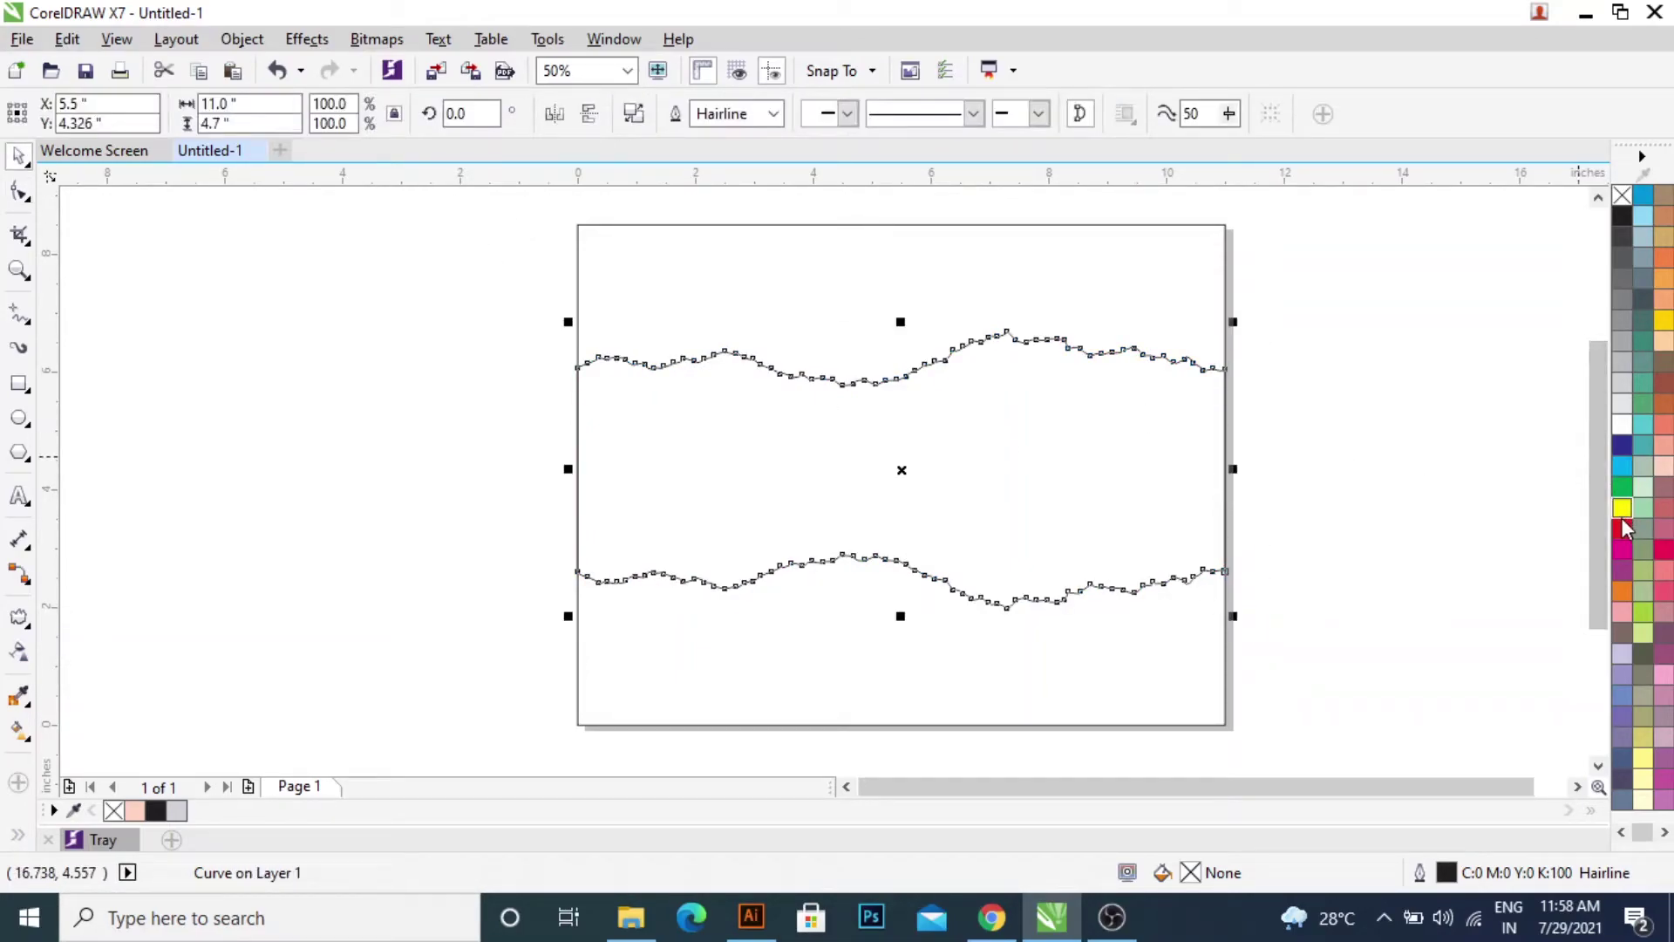
{"action": "left_click", "coordinate": [1624, 503]}
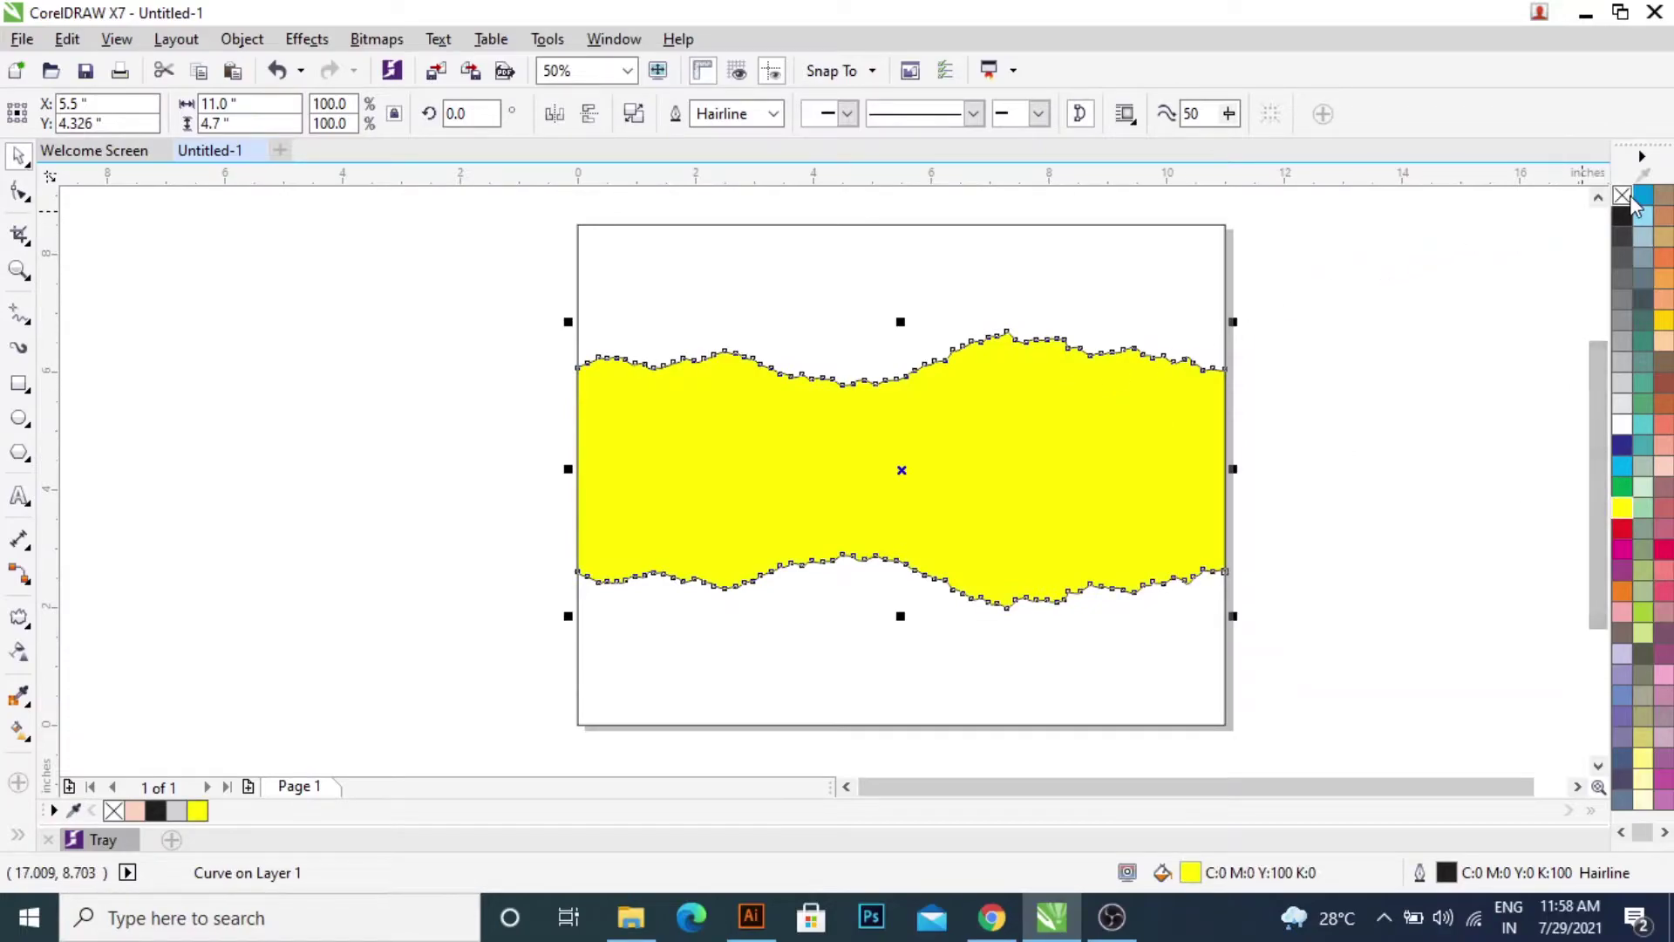
{"action": "left_click", "coordinate": [1593, 199]}
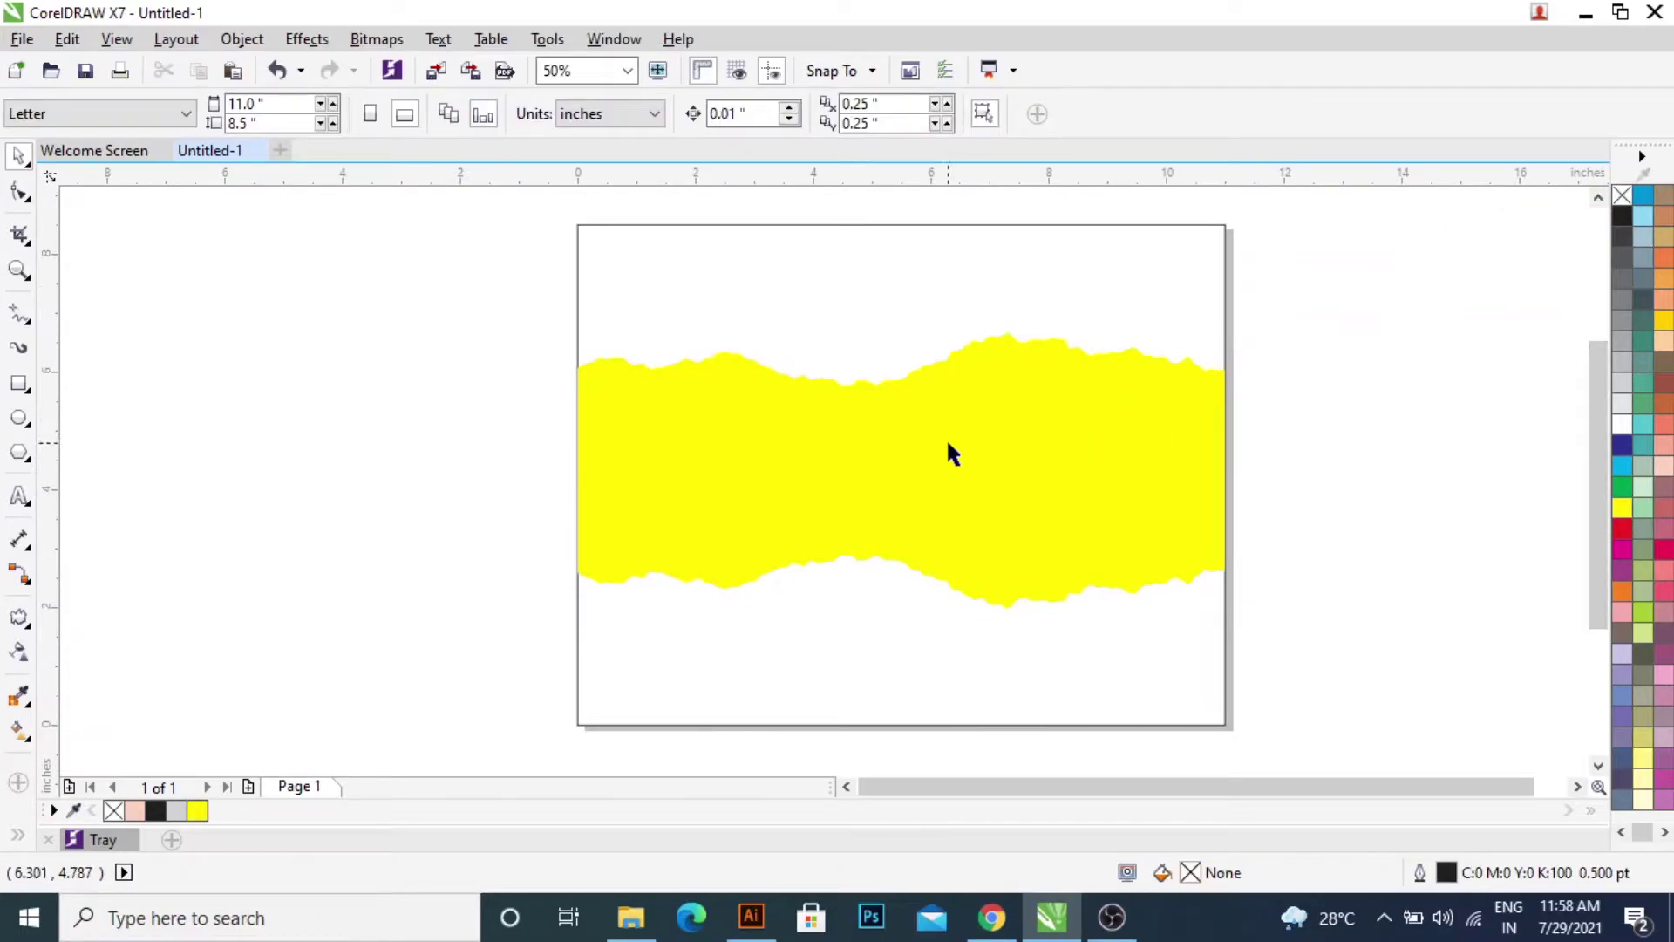
- Enlarge the torn band slightly beyond the page edges and fill it white
{"action": "scroll", "coordinate": [951, 452], "scroll_direction": "up", "scroll_amount": 1}
{"action": "scroll", "coordinate": [898, 417], "scroll_direction": "down", "scroll_amount": 1}
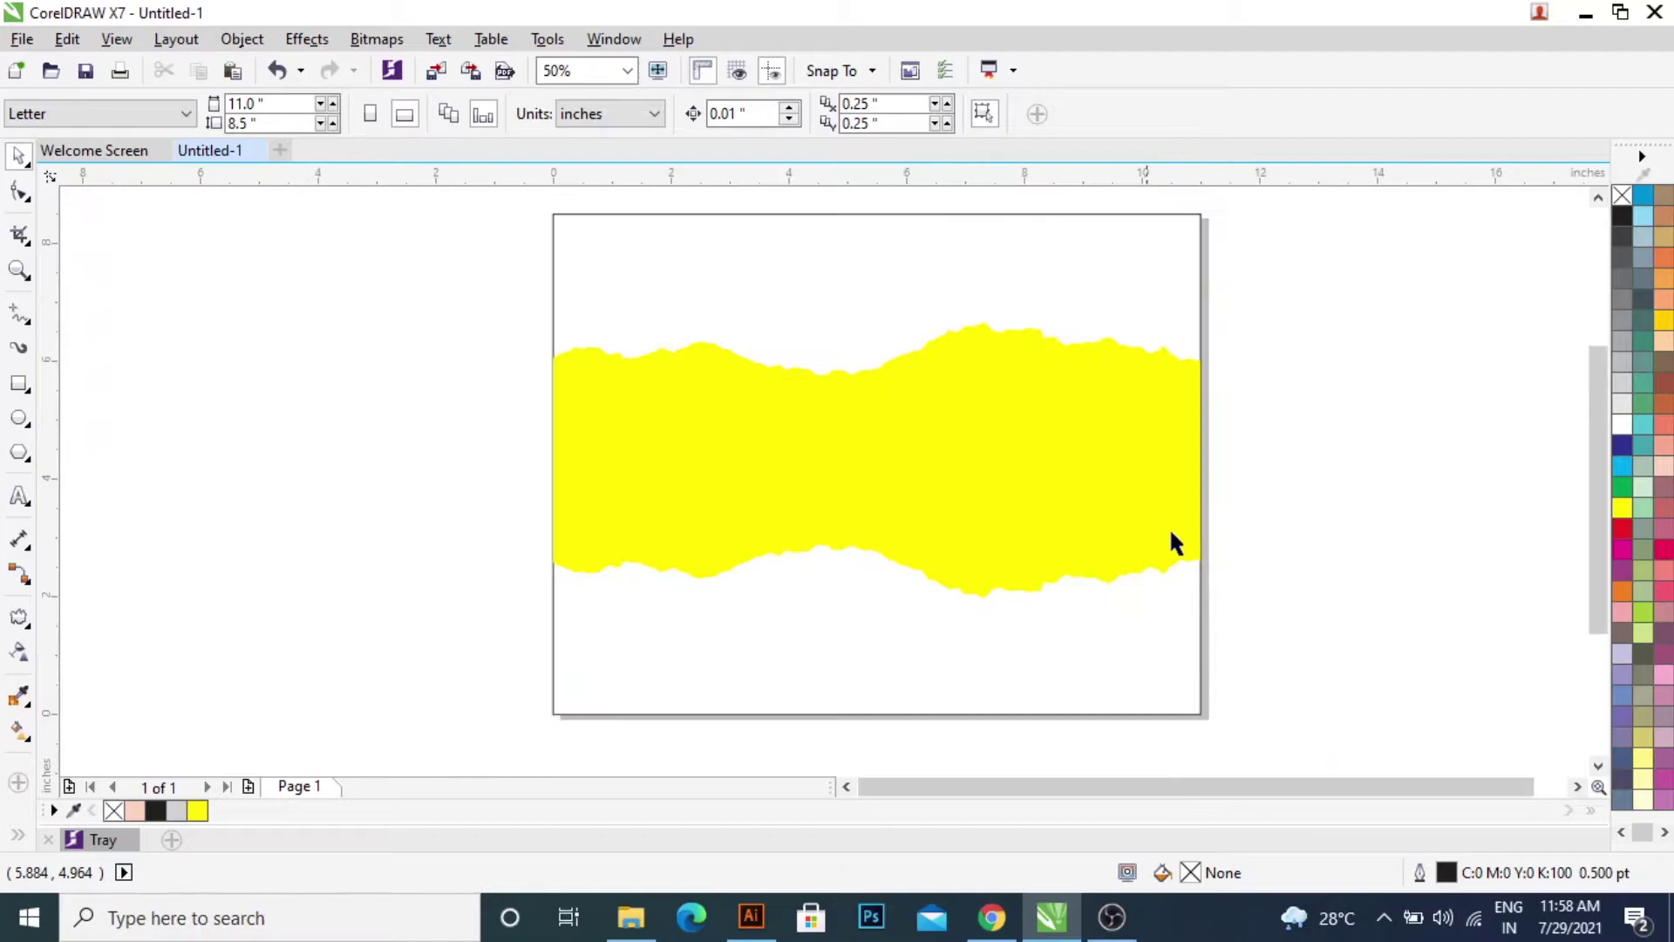
{"action": "left_click", "coordinate": [1203, 563]}
{"action": "left_click_drag", "start_coordinate": [1209, 605], "coordinate": [1242, 622]}
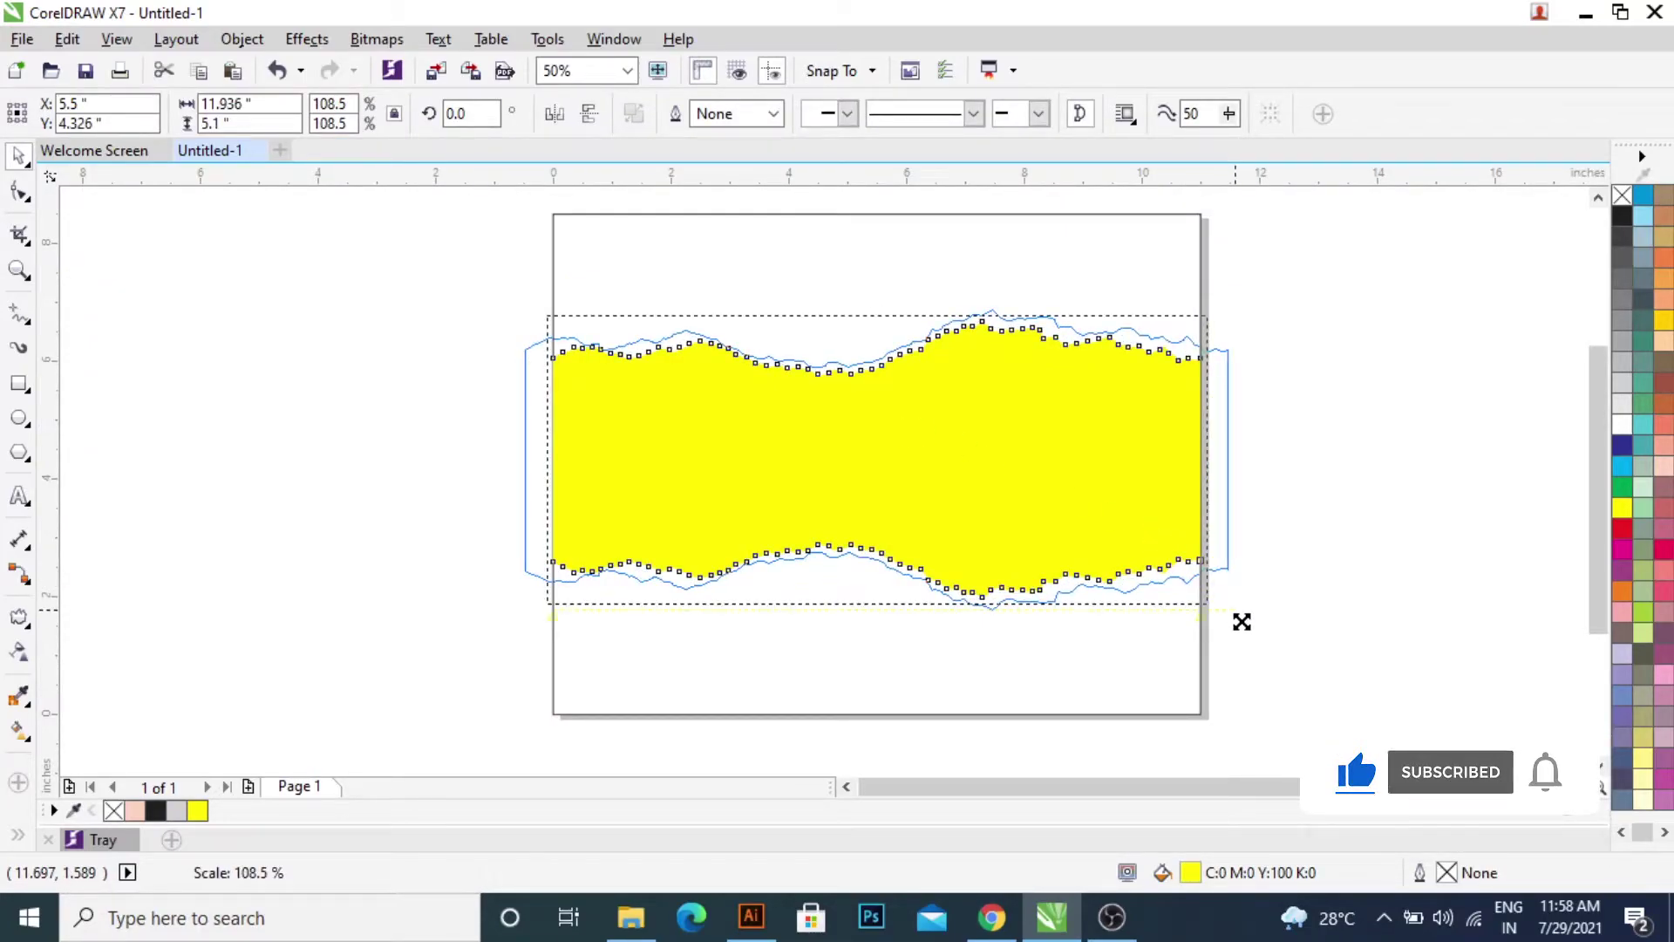
{"action": "left_click_drag", "start_coordinate": [1242, 628], "coordinate": [1238, 621]}
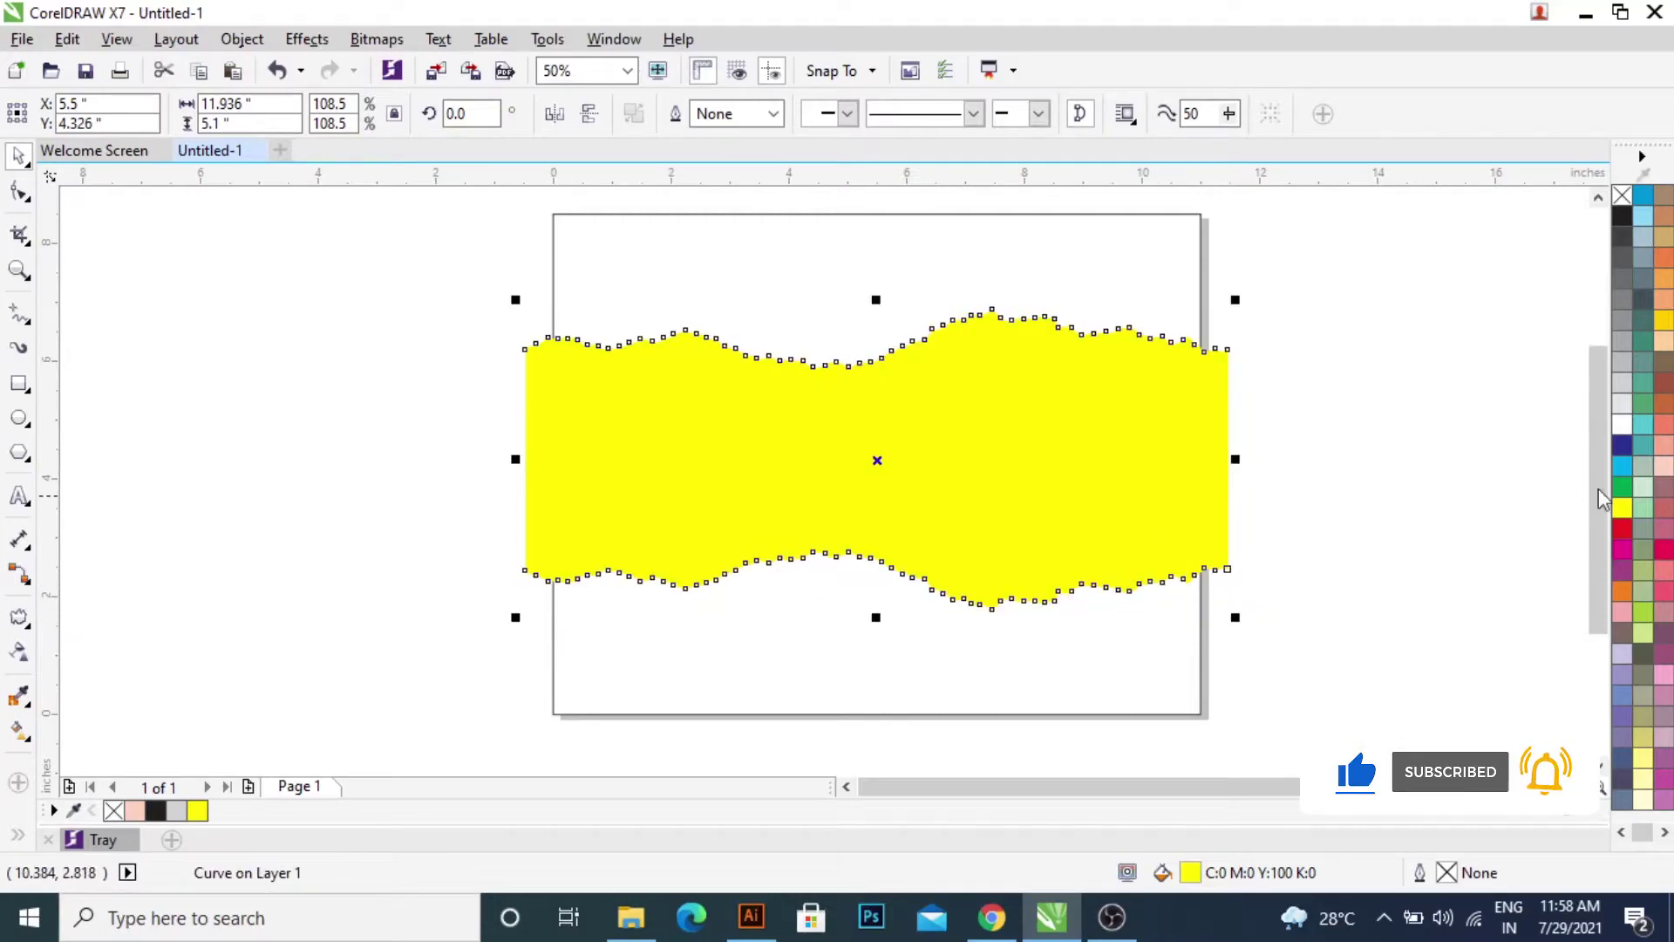
{"action": "left_click", "coordinate": [1621, 429]}
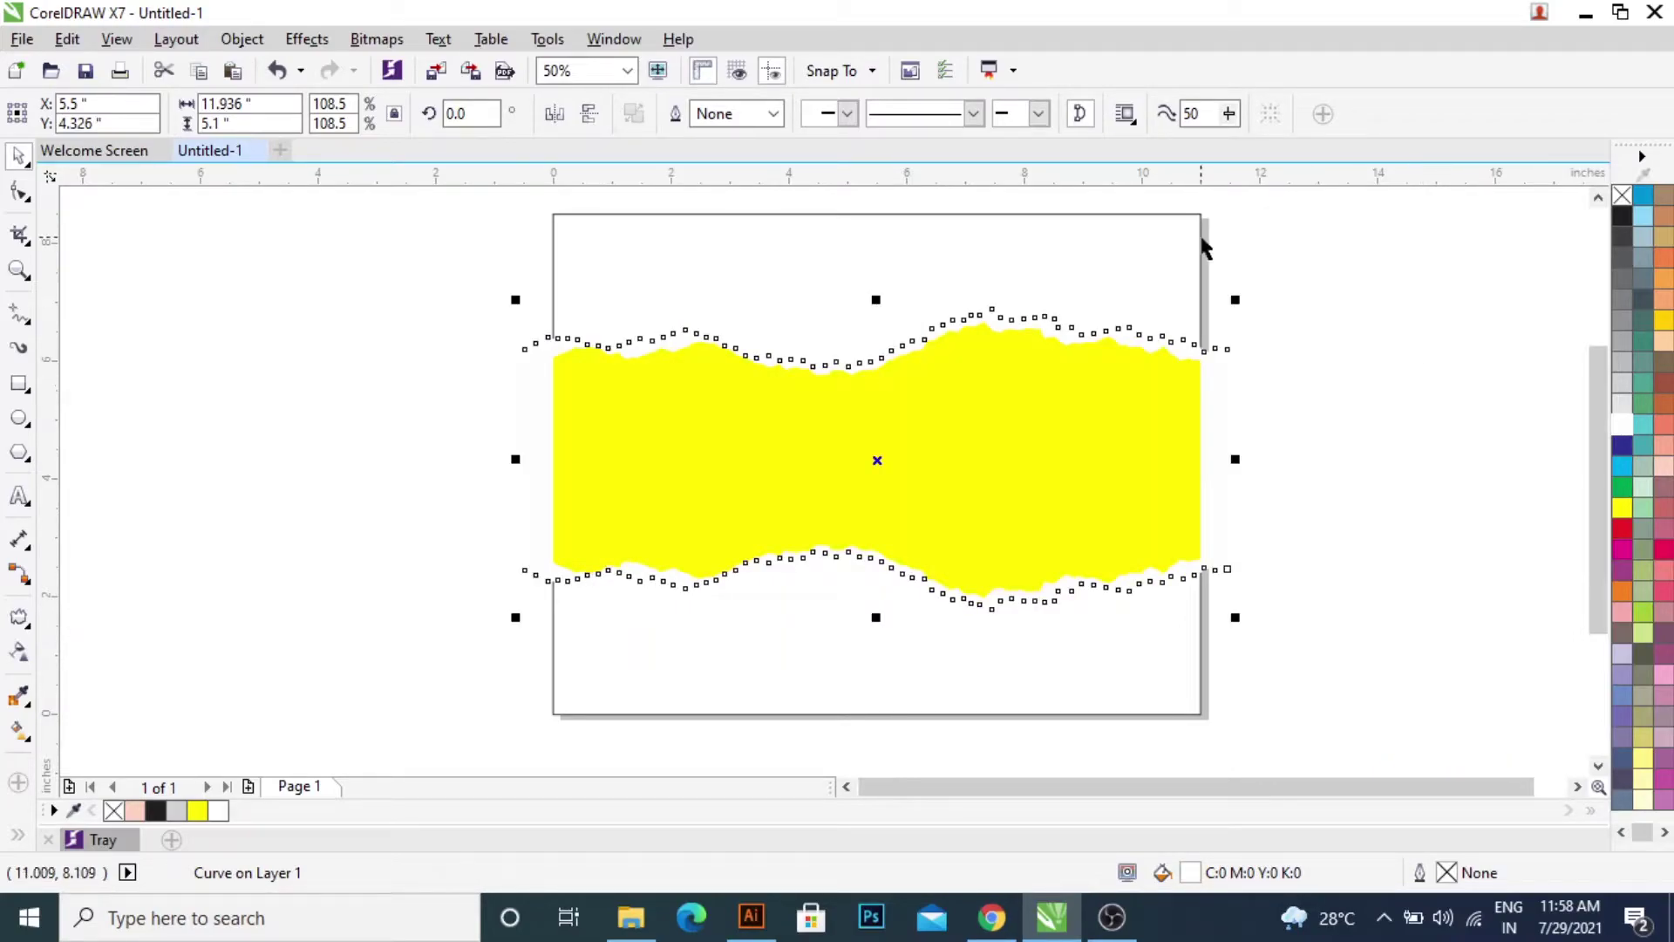
{"action": "left_click", "coordinate": [1125, 291]}
- Give the page-sized background rectangle a green fill and no outline
{"action": "left_click", "coordinate": [1202, 320]}
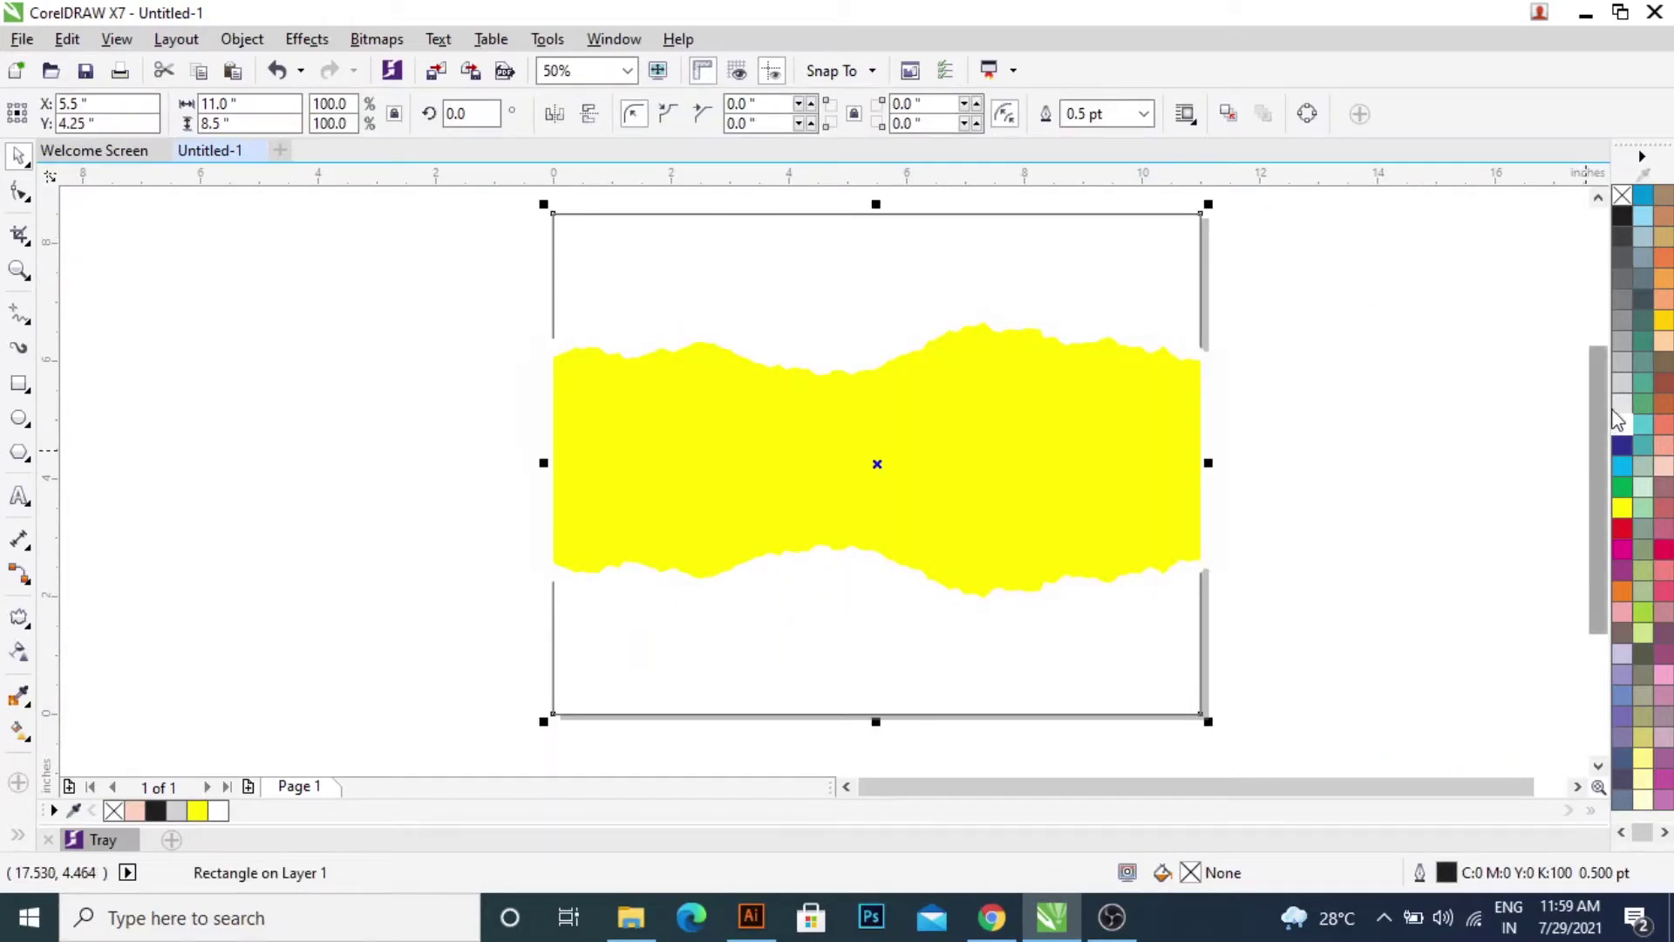
{"action": "left_click", "coordinate": [1643, 403]}
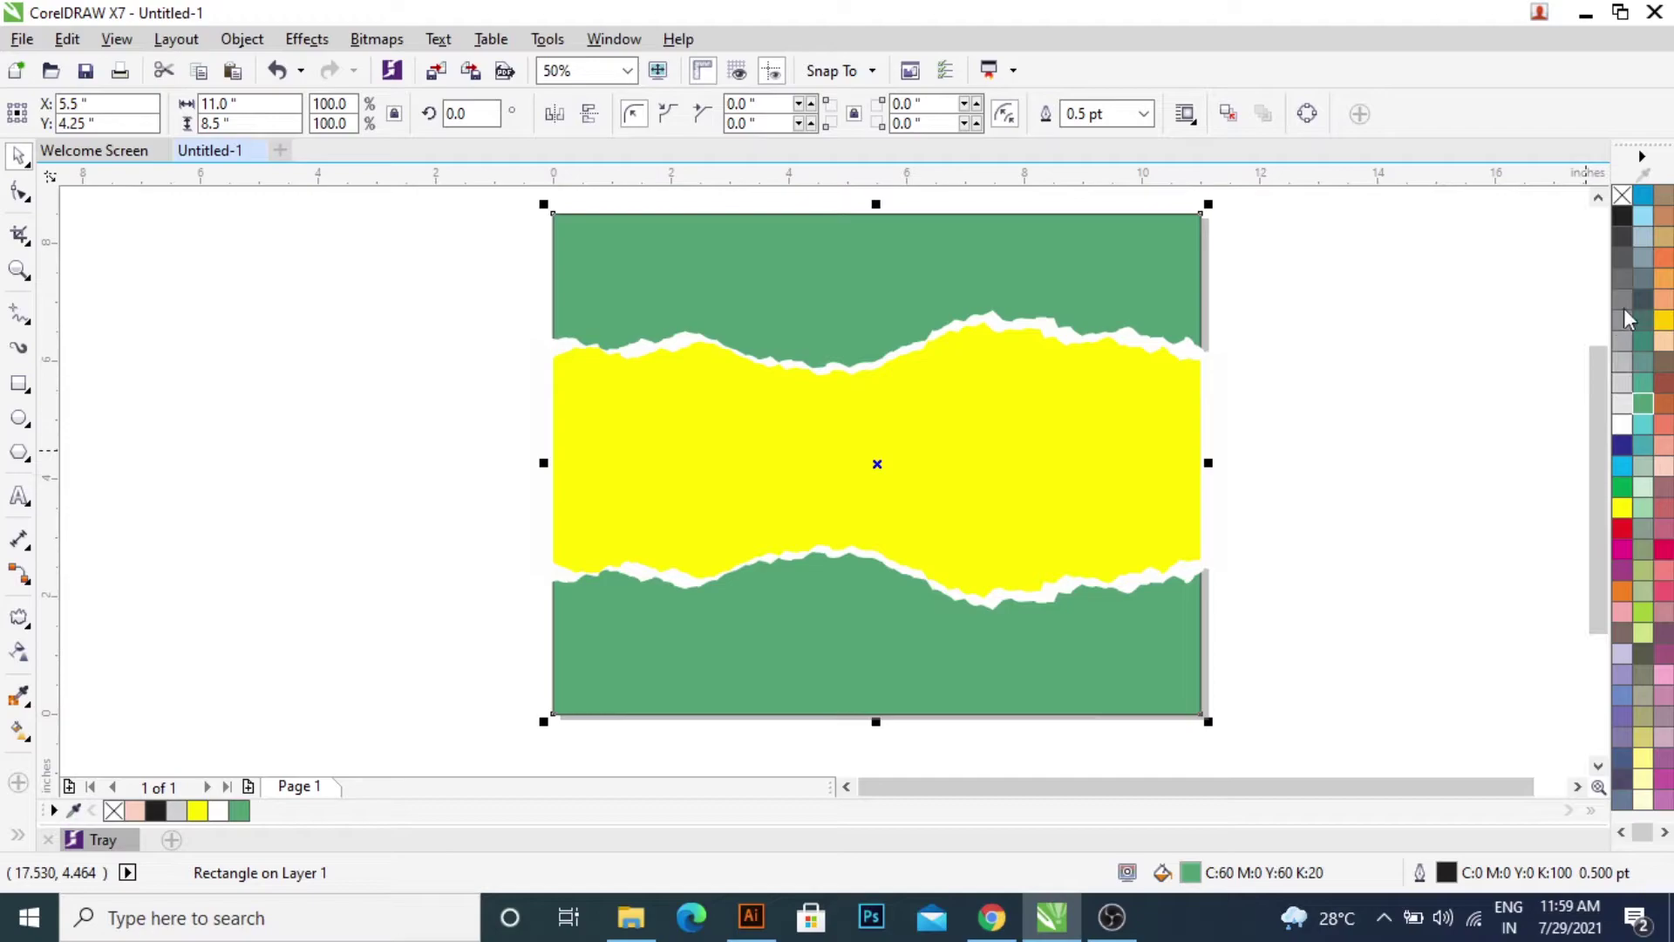
{"action": "right_click", "coordinate": [1622, 197]}
{"action": "left_click", "coordinate": [1378, 256]}
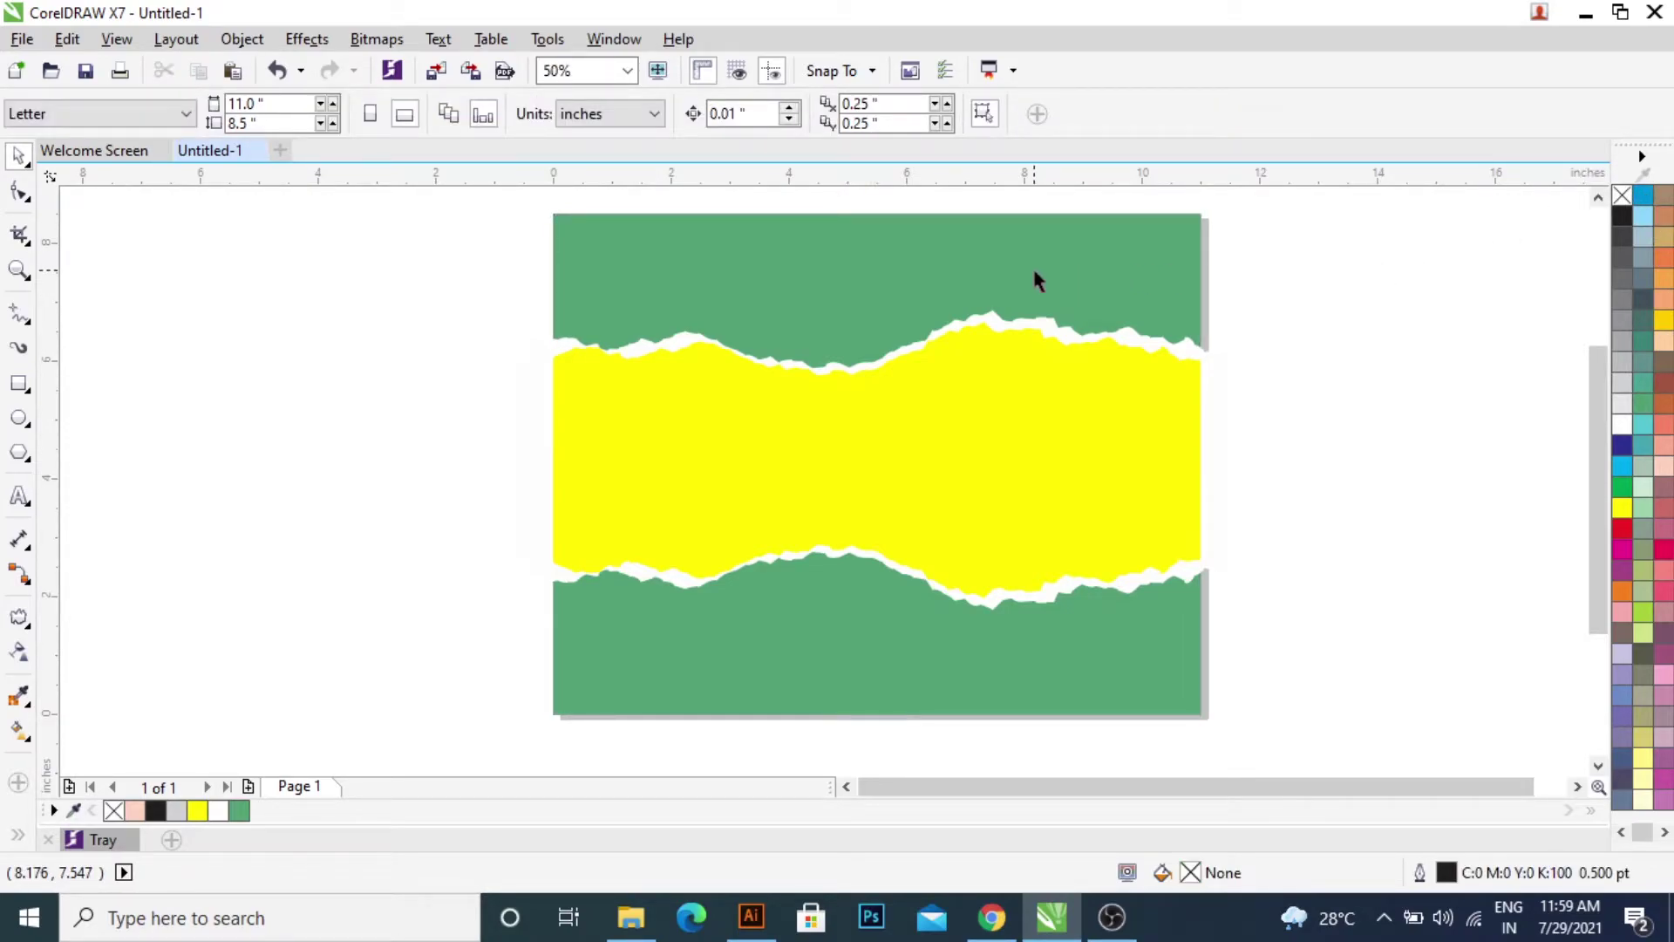
{"action": "left_click", "coordinate": [986, 920]}
- Drag the downloaded photo of the woman in black from Unsplash into CorelDRAW
{"action": "left_click", "coordinate": [728, 22]}
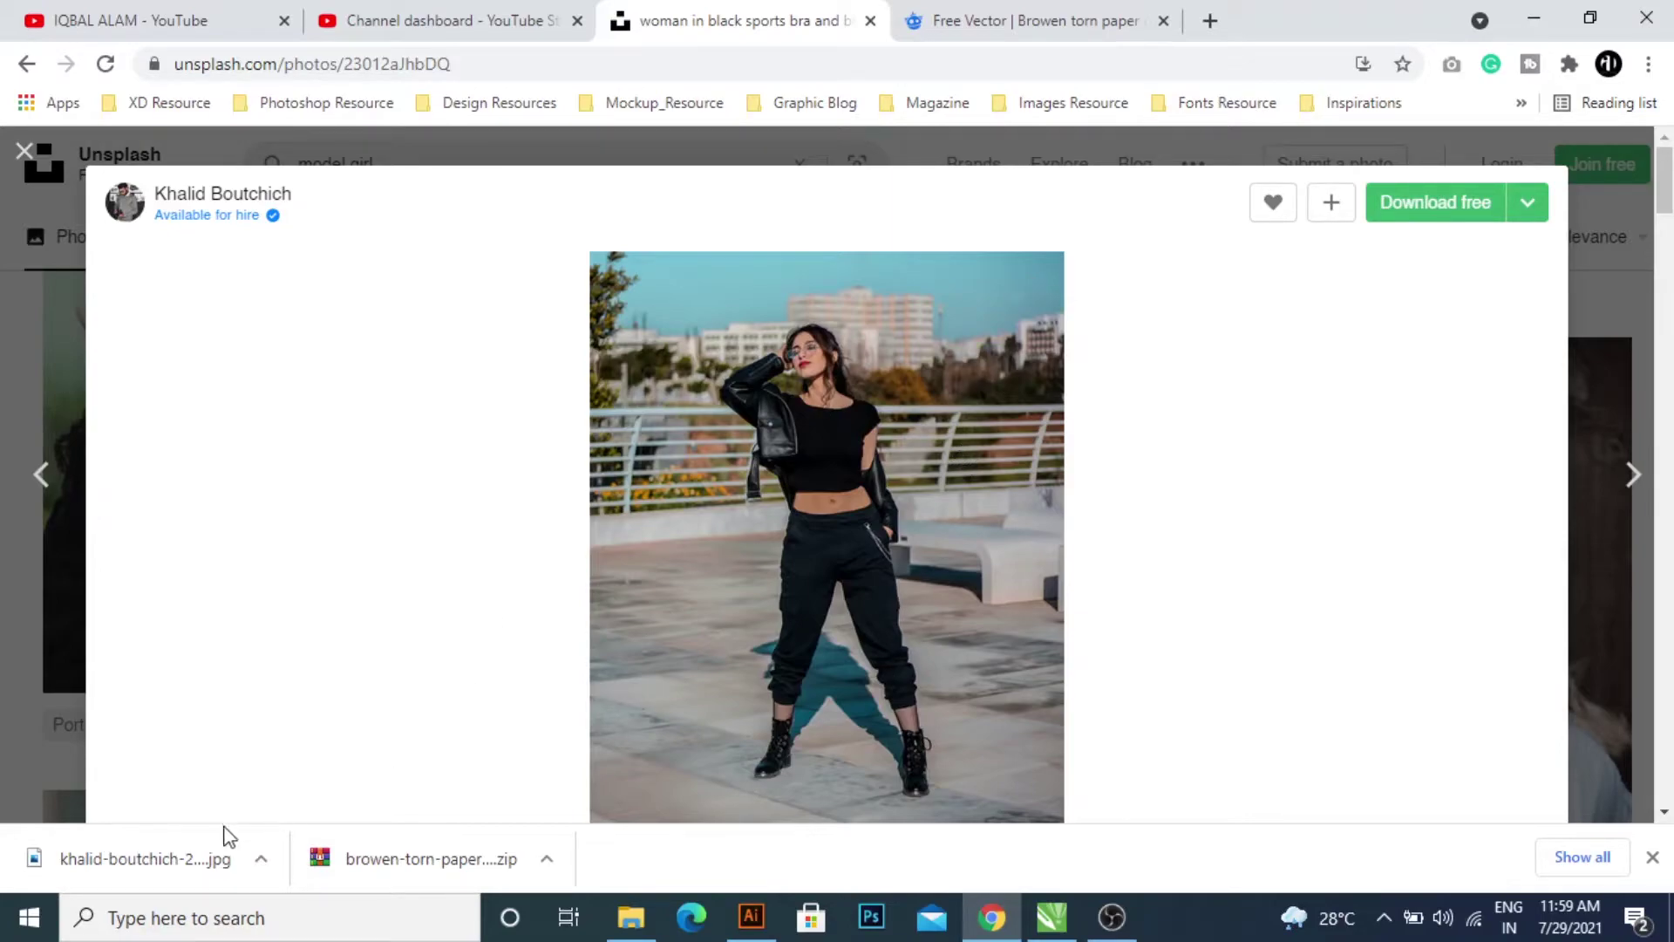
{"action": "left_click_drag", "start_coordinate": [121, 862], "coordinate": [778, 512]}
{"action": "key", "text": "alt+Tab"}
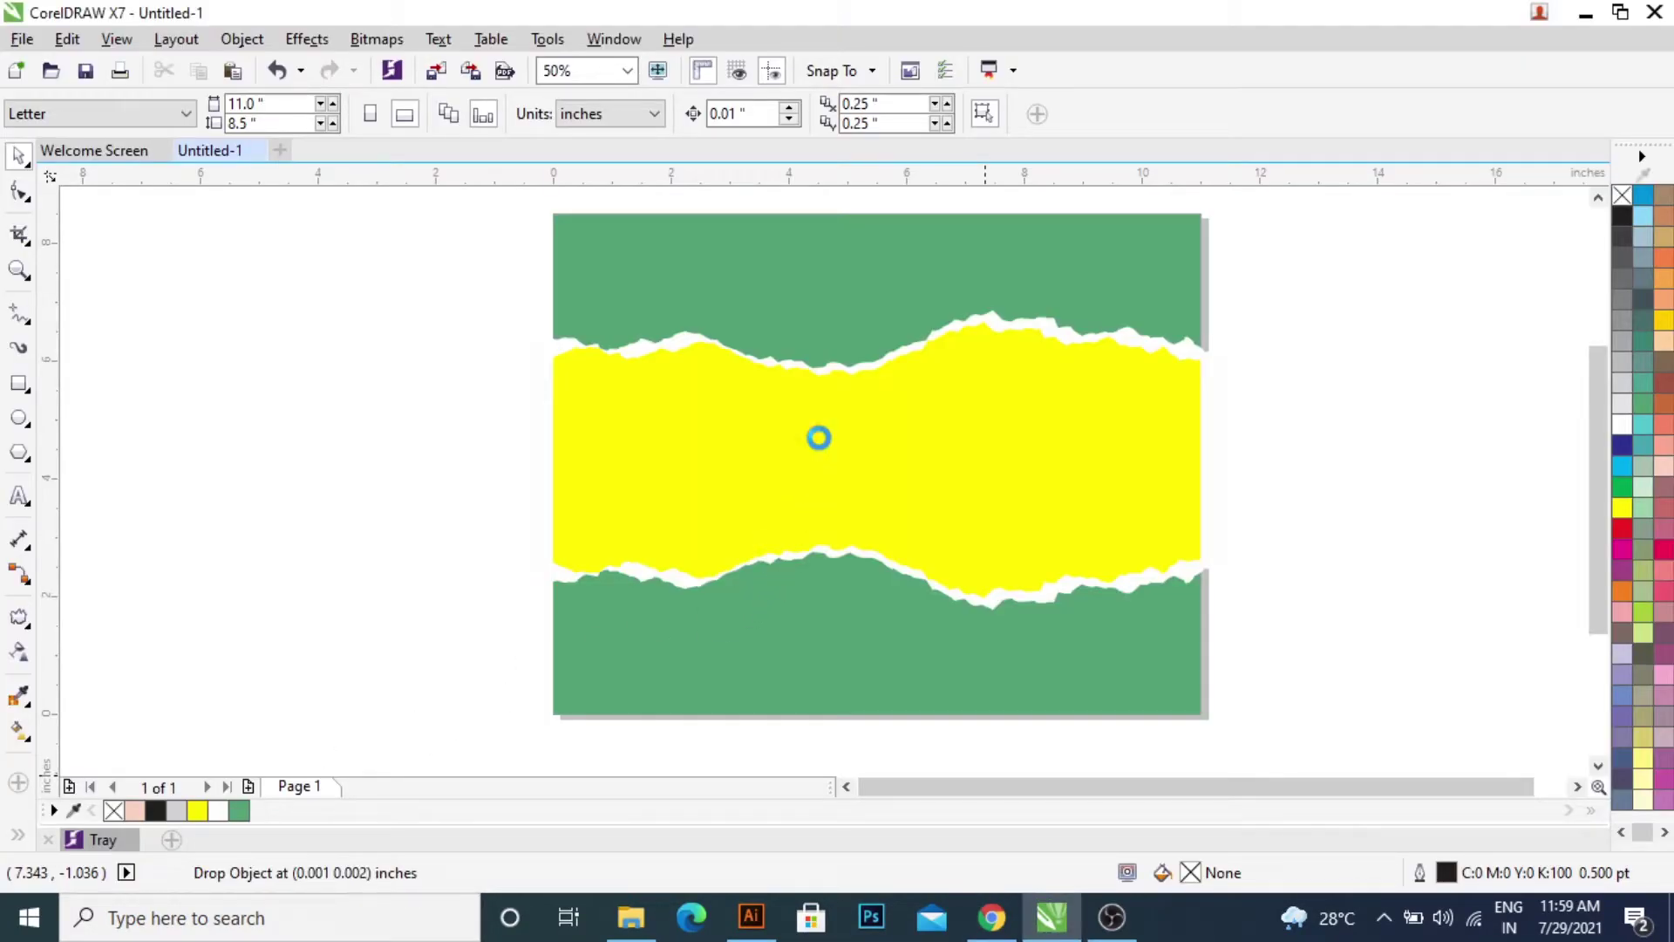
- Drop the photo onto the page, scale it down, and move it aside
{"action": "left_click_drag", "start_coordinate": [819, 437], "coordinate": [864, 446]}
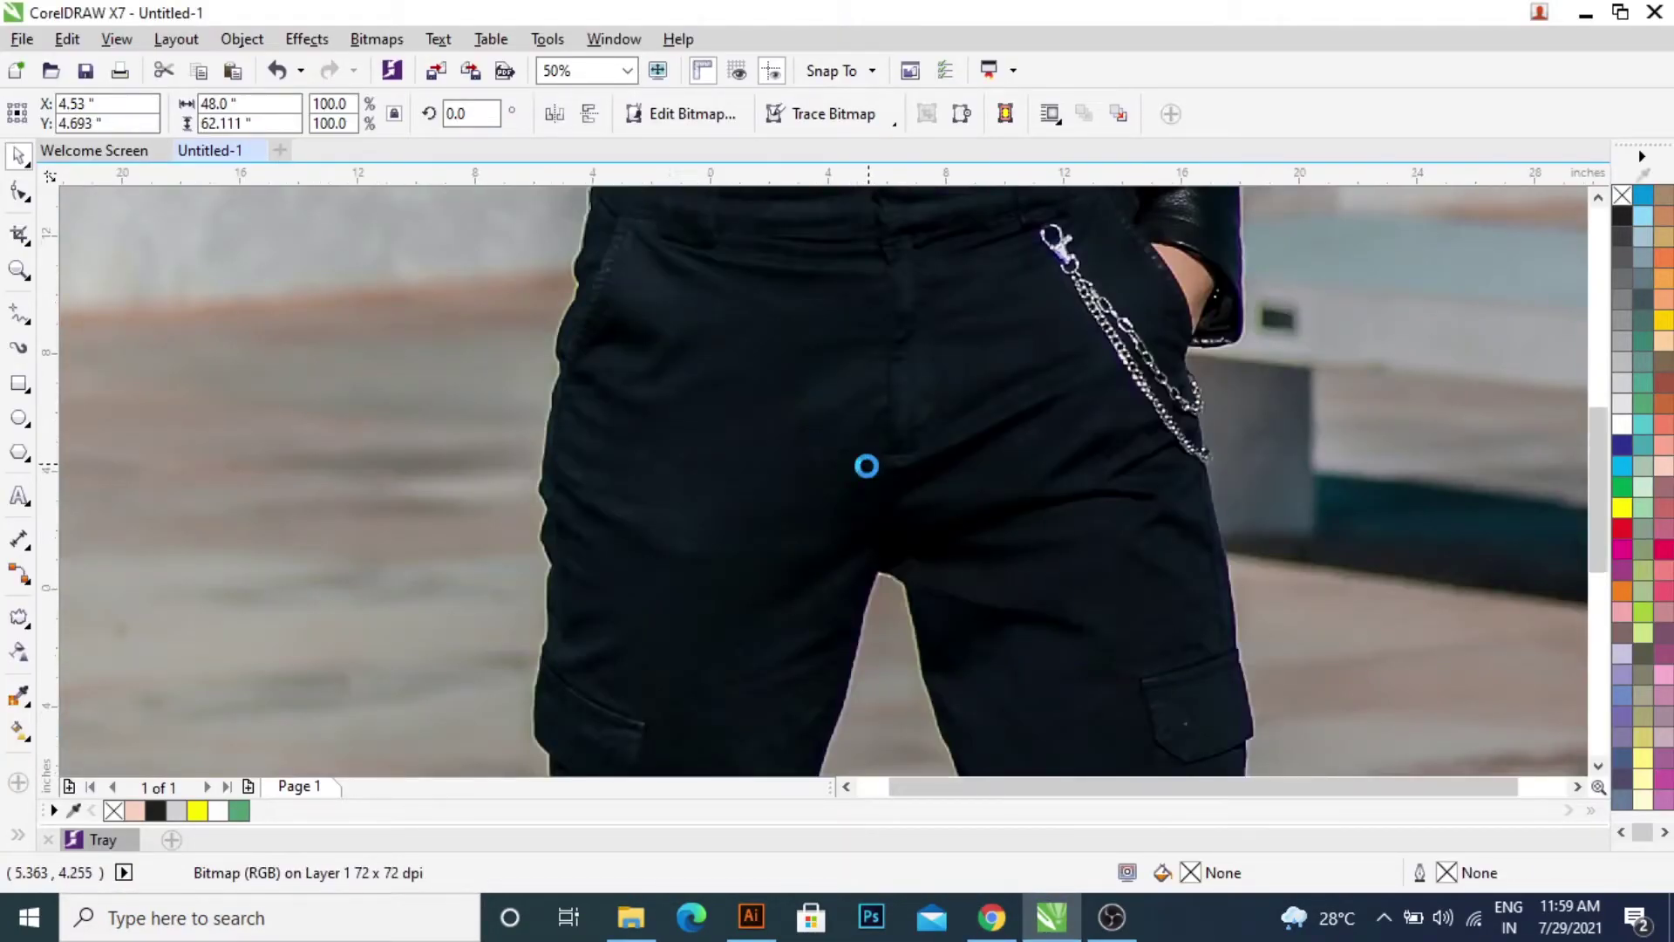
{"action": "scroll", "coordinate": [866, 466], "scroll_direction": "down", "scroll_amount": 1}
{"action": "scroll", "coordinate": [866, 466], "scroll_direction": "down", "scroll_amount": 4}
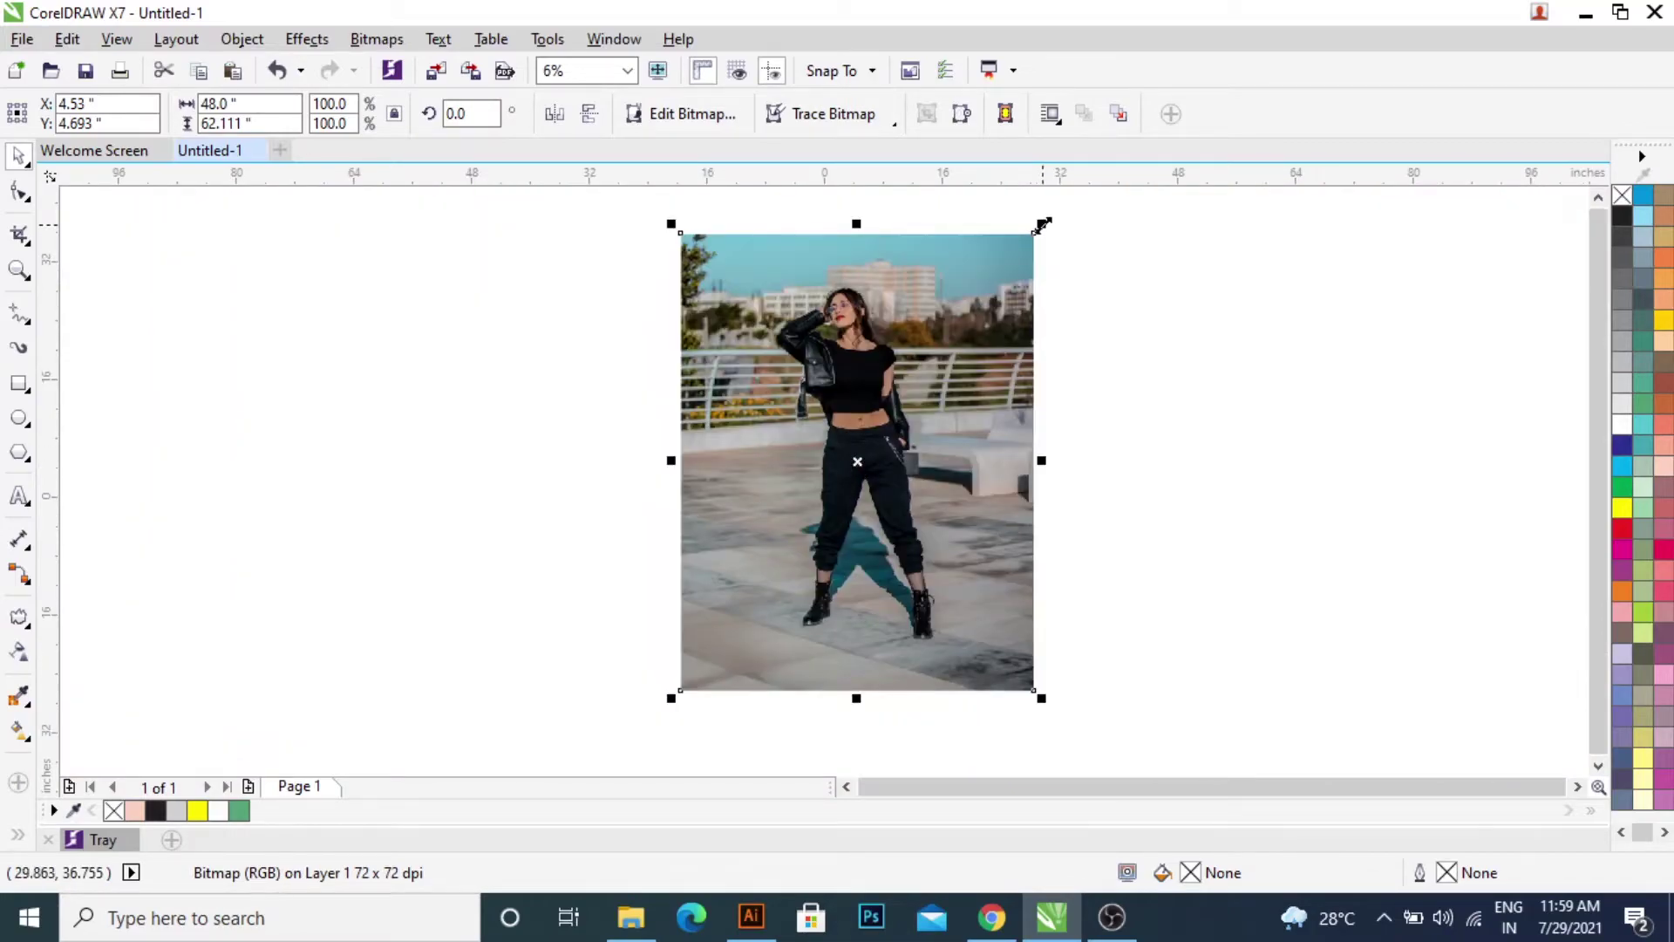
{"action": "left_click_drag", "start_coordinate": [1044, 225], "coordinate": [982, 384]}
{"action": "scroll", "coordinate": [891, 425], "scroll_direction": "up", "scroll_amount": 3}
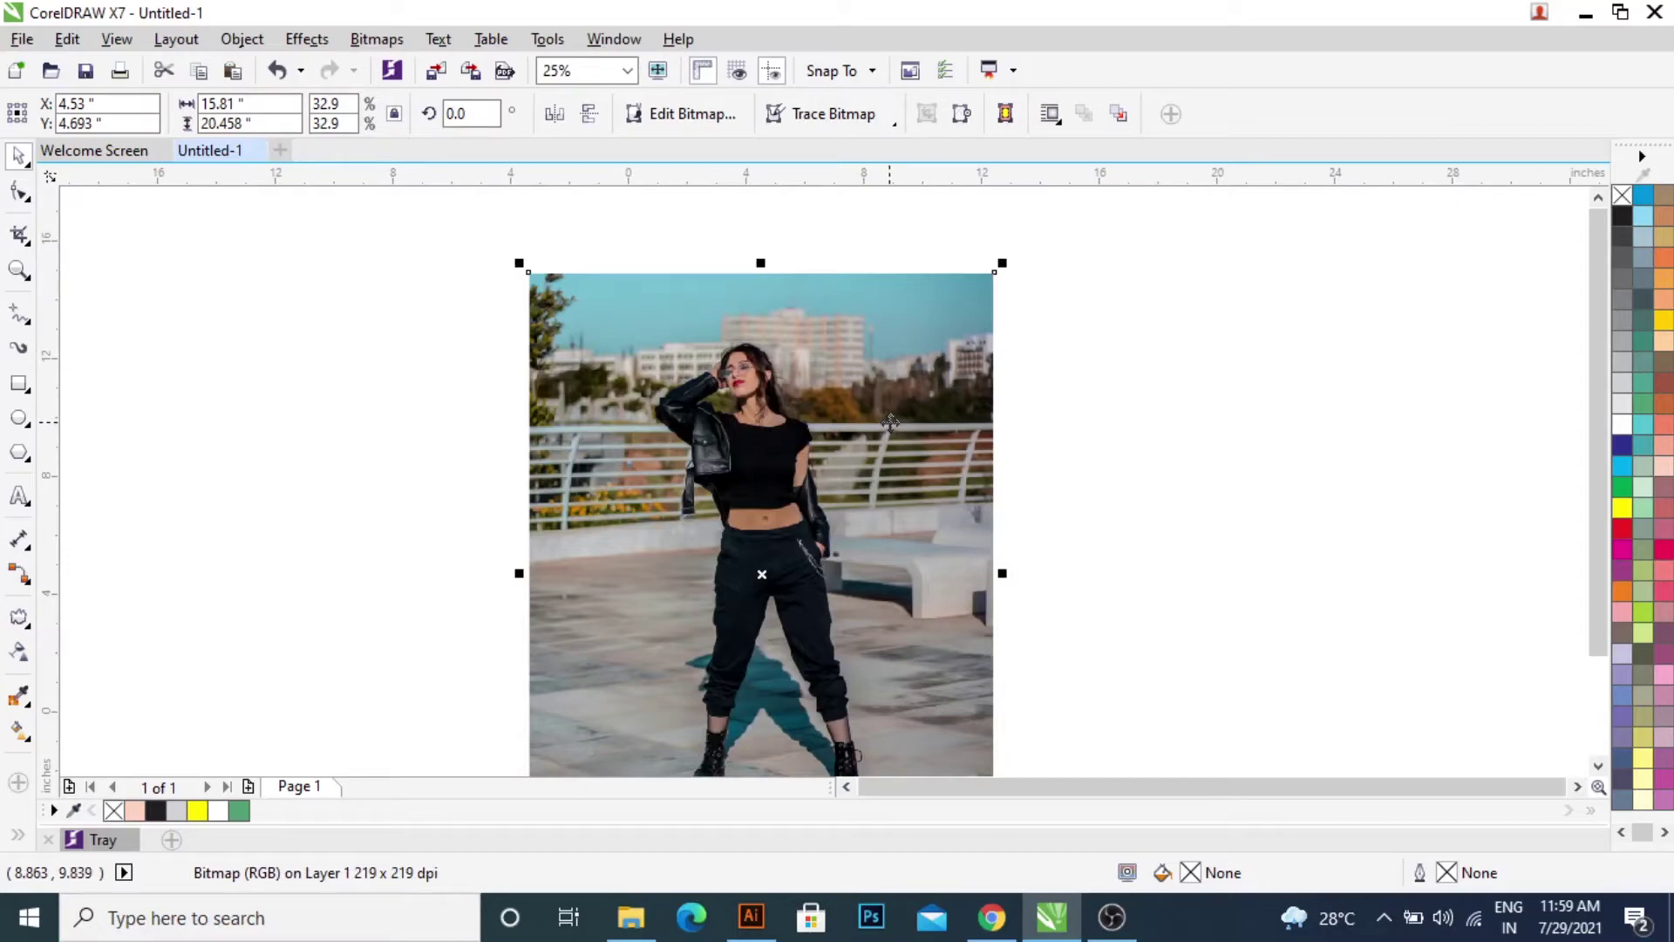
{"action": "scroll", "coordinate": [759, 687], "scroll_direction": "up", "scroll_amount": 2}
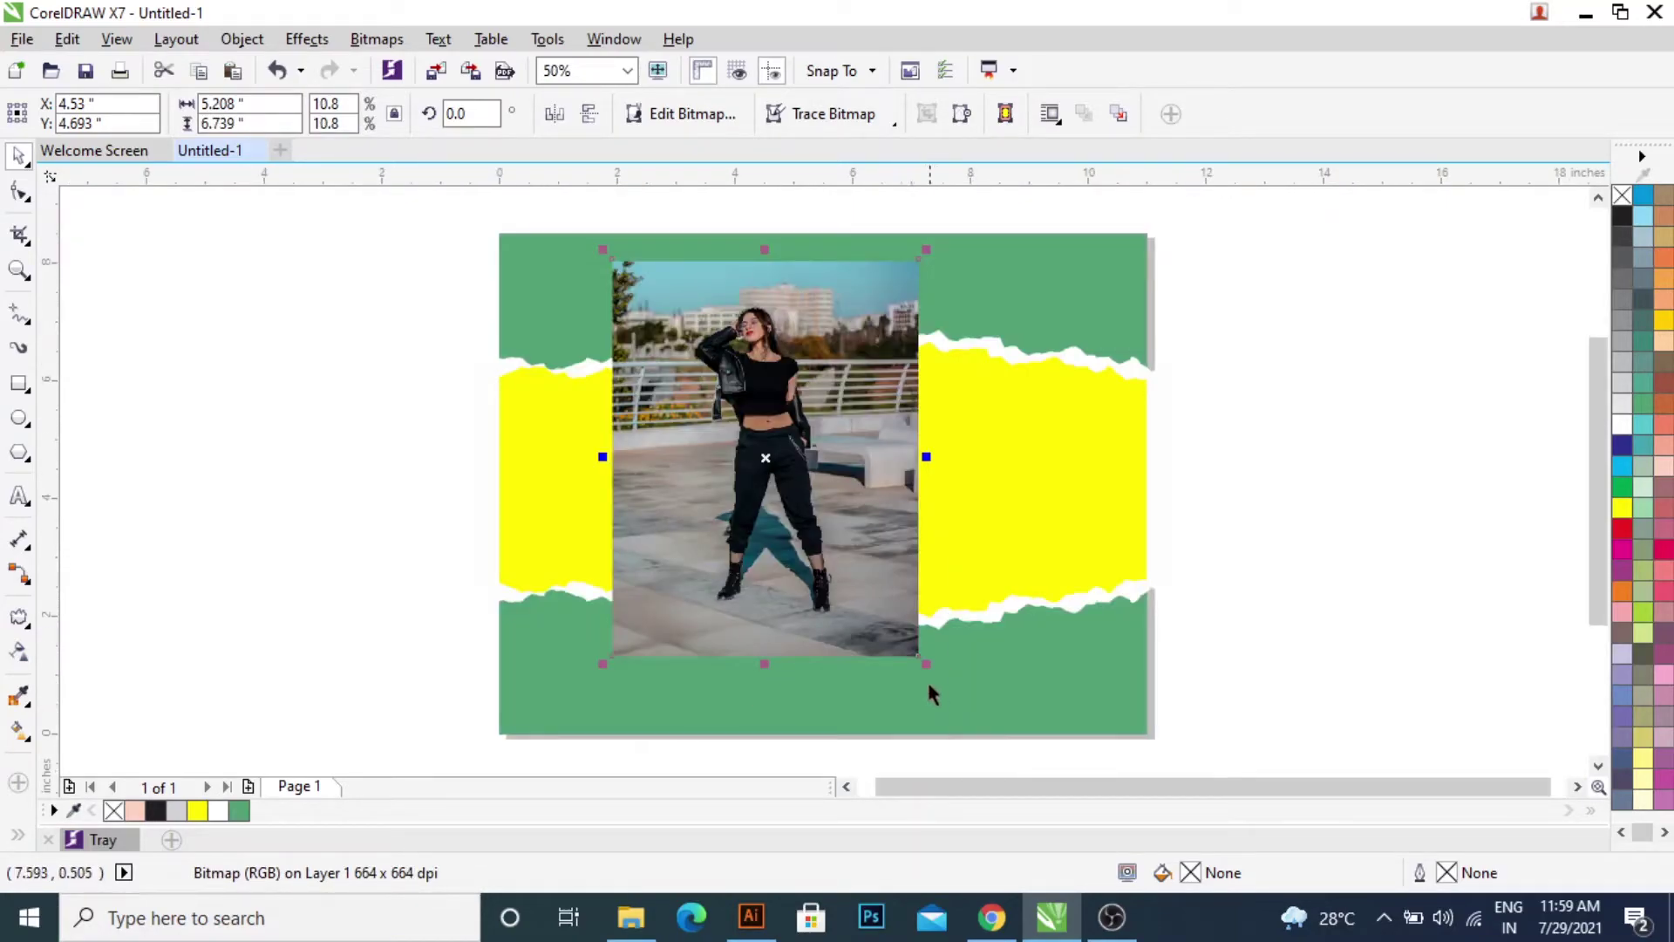
{"action": "scroll", "coordinate": [930, 693], "scroll_direction": "down", "scroll_amount": 2}
{"action": "mouse_move", "coordinate": [938, 669]}
{"action": "left_mouse_down"}
{"action": "mouse_move", "coordinate": [1237, 811]}
{"action": "mouse_move", "coordinate": [1146, 762]}
{"action": "left_mouse_up"}
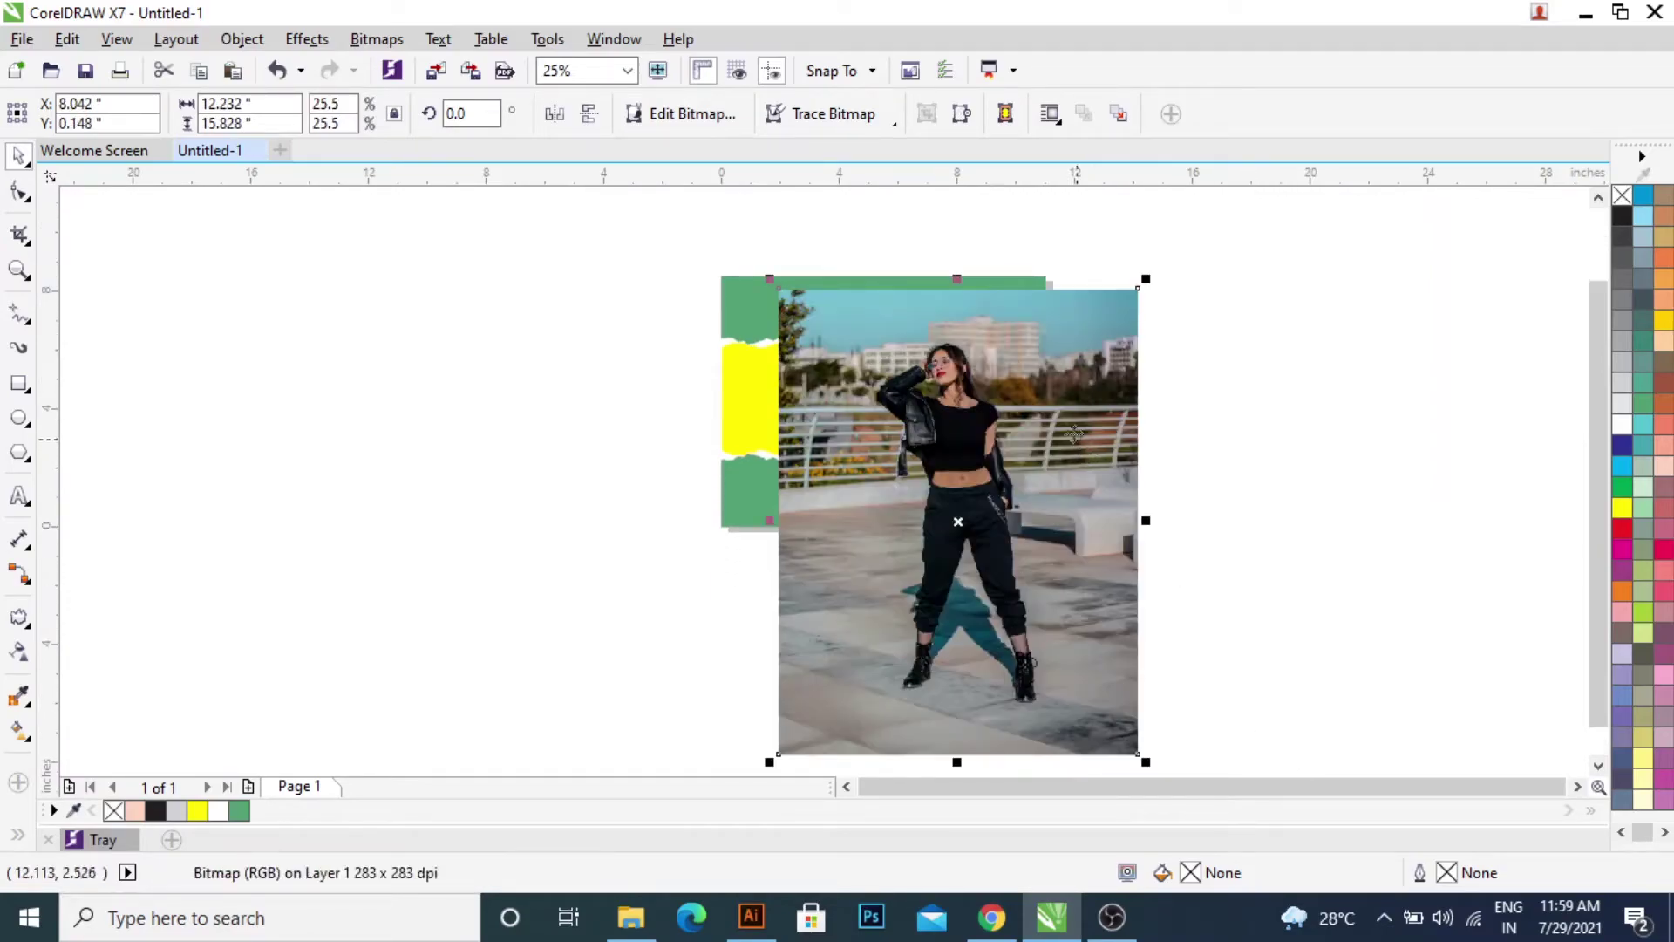
{"action": "left_click_drag", "start_coordinate": [980, 356], "coordinate": [916, 320]}
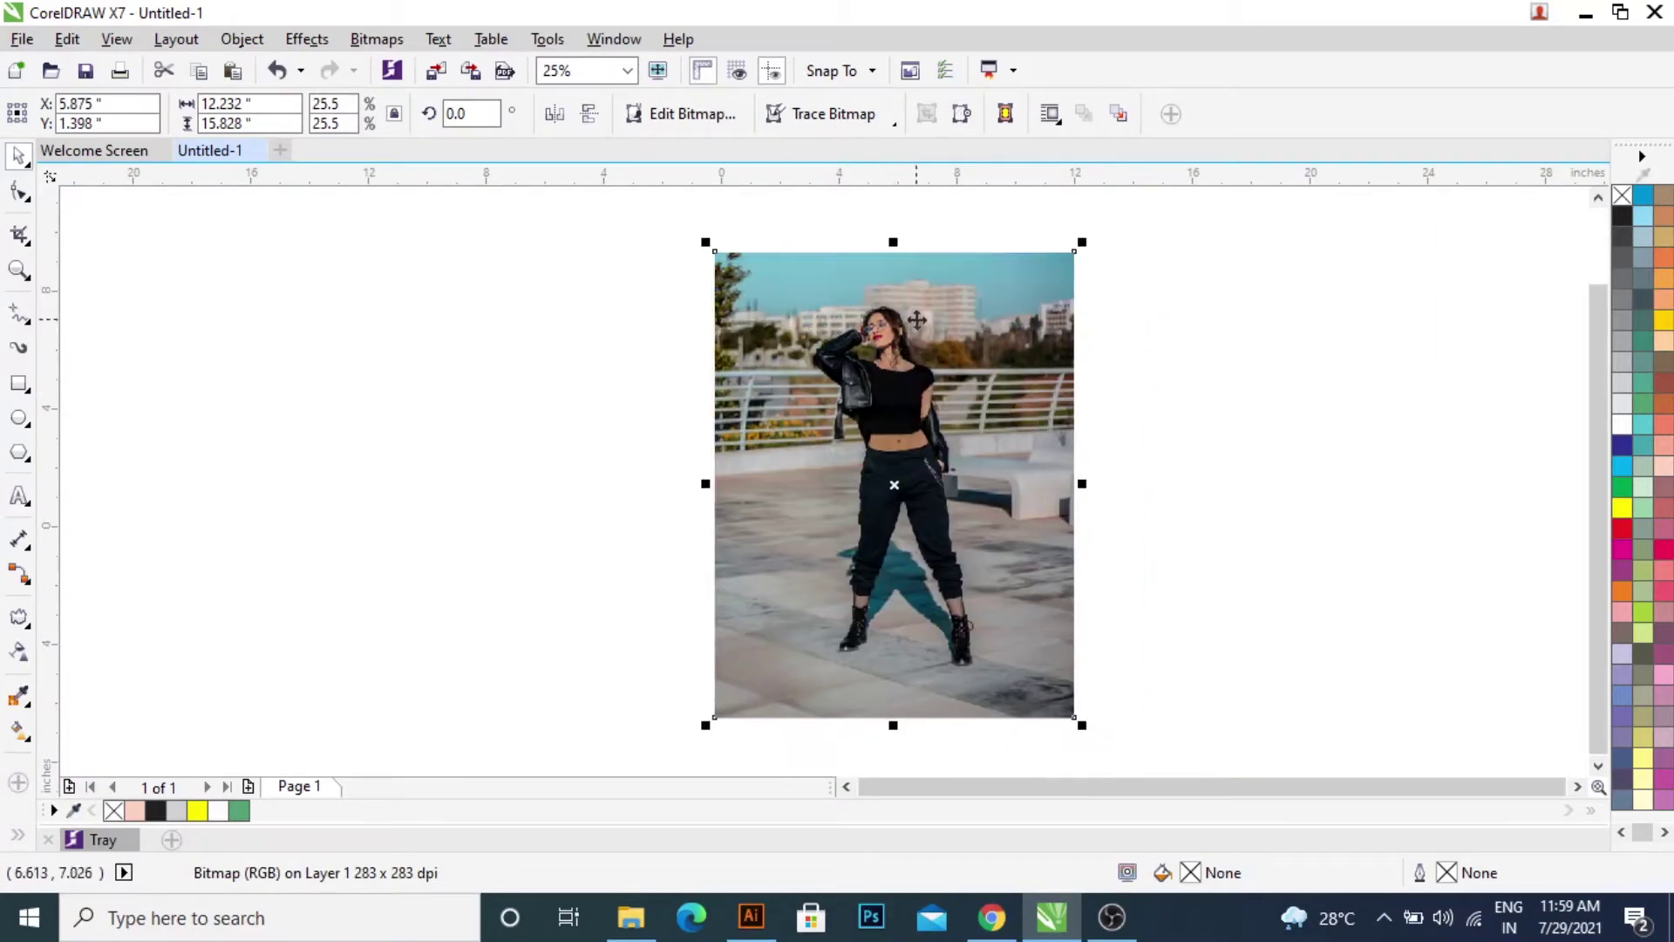
{"action": "scroll", "coordinate": [916, 320], "scroll_direction": "up", "scroll_amount": 1}
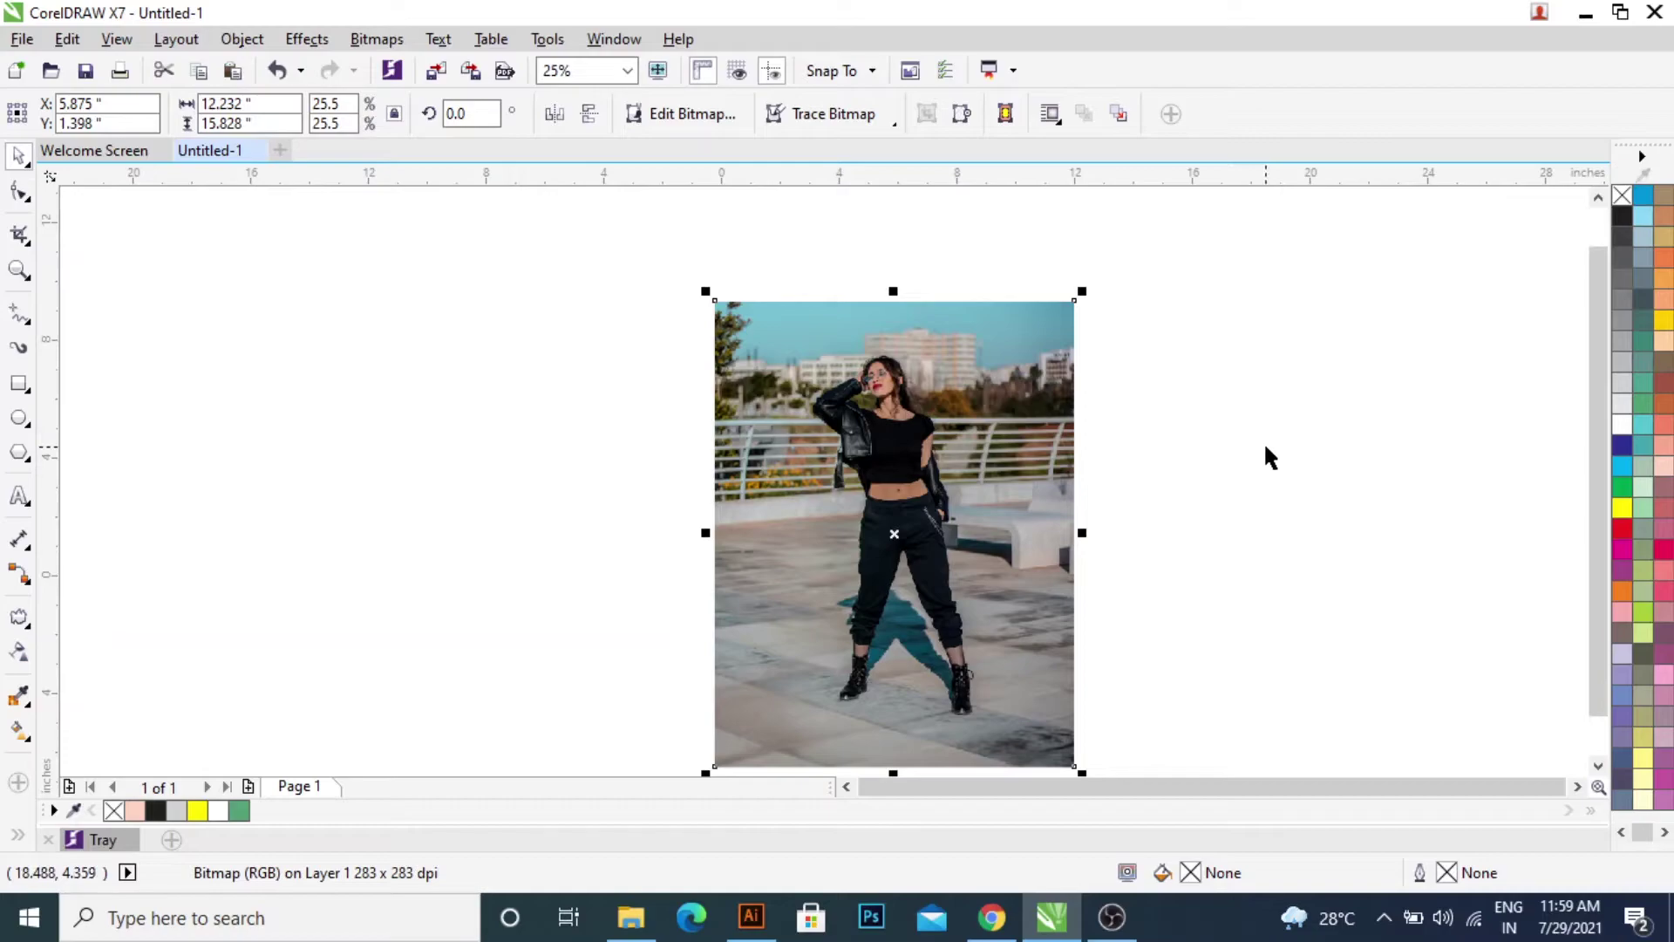
{"action": "left_click_drag", "start_coordinate": [923, 421], "coordinate": [1133, 422]}
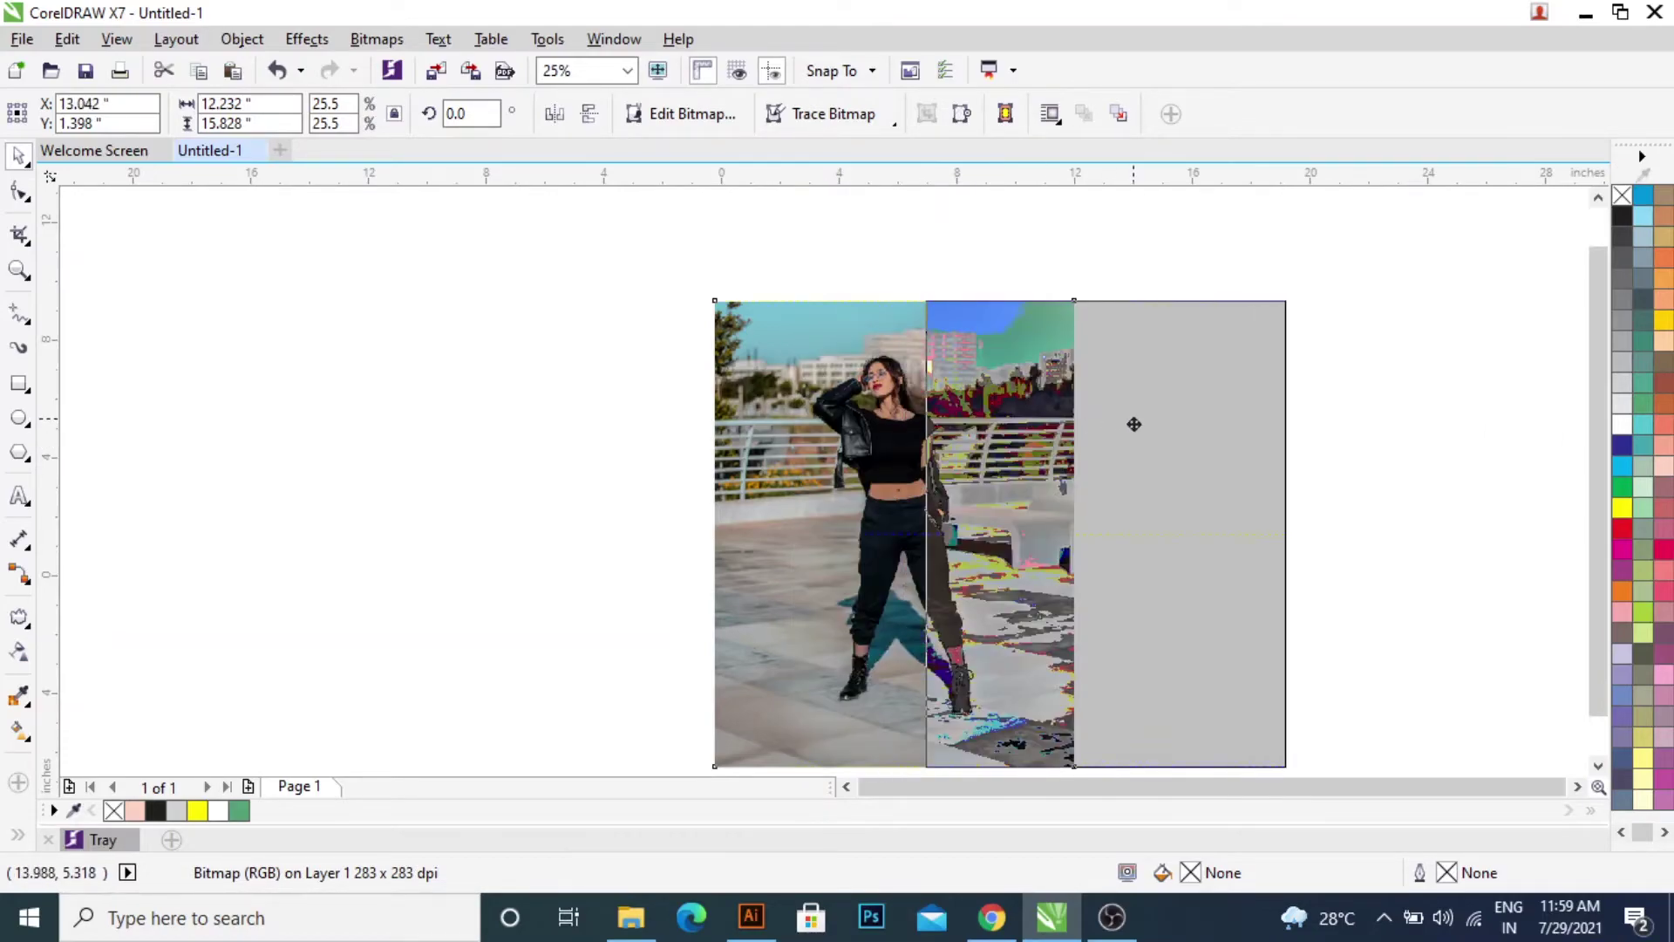
- PowerClip the photo inside the torn middle strip using Place Inside Frame
{"action": "left_click", "coordinate": [242, 41]}
{"action": "mouse_move", "coordinate": [288, 254]}
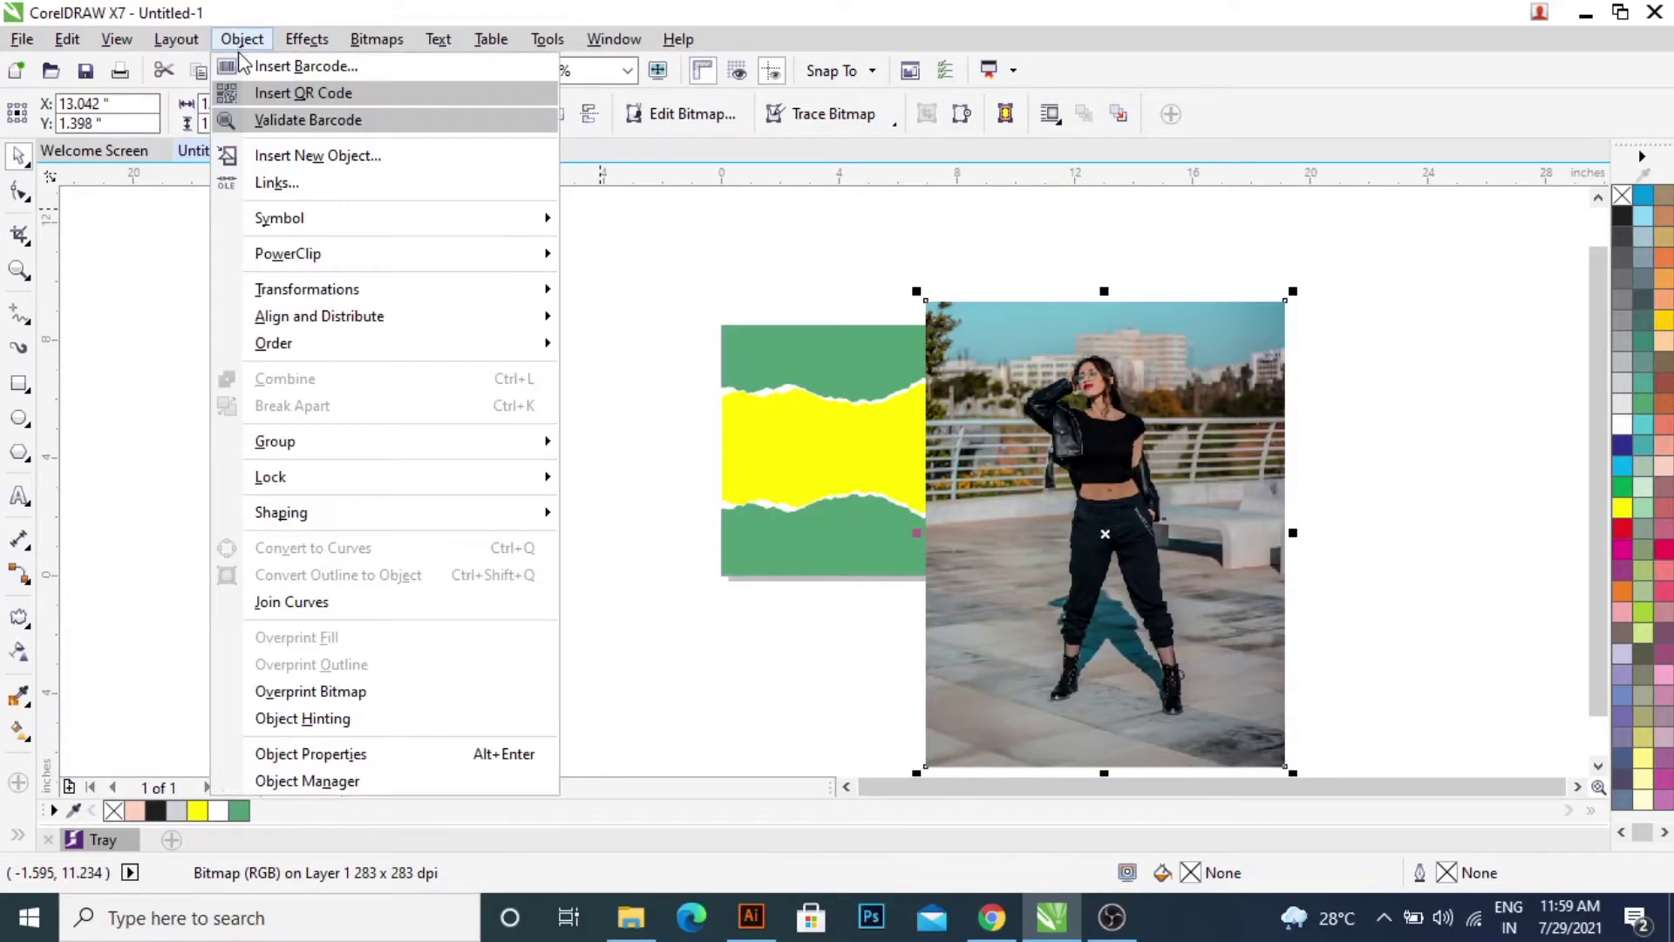
{"action": "left_click", "coordinate": [584, 262]}
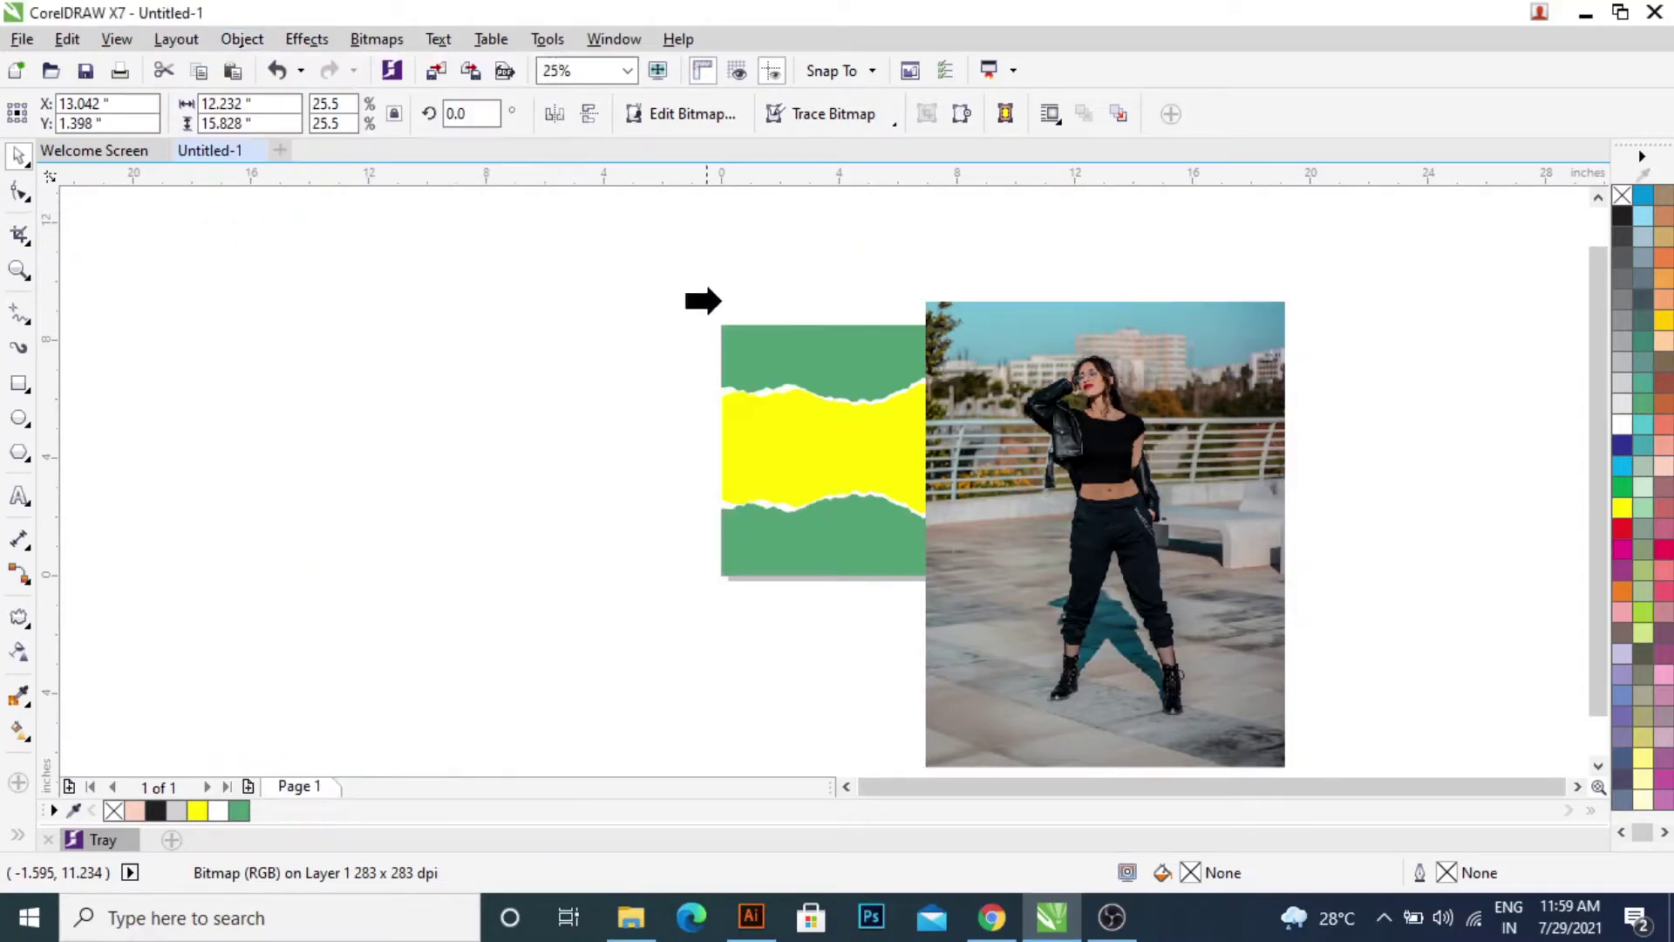
{"action": "left_click", "coordinate": [838, 434]}
{"action": "scroll", "coordinate": [887, 451], "scroll_direction": "up", "scroll_amount": 1}
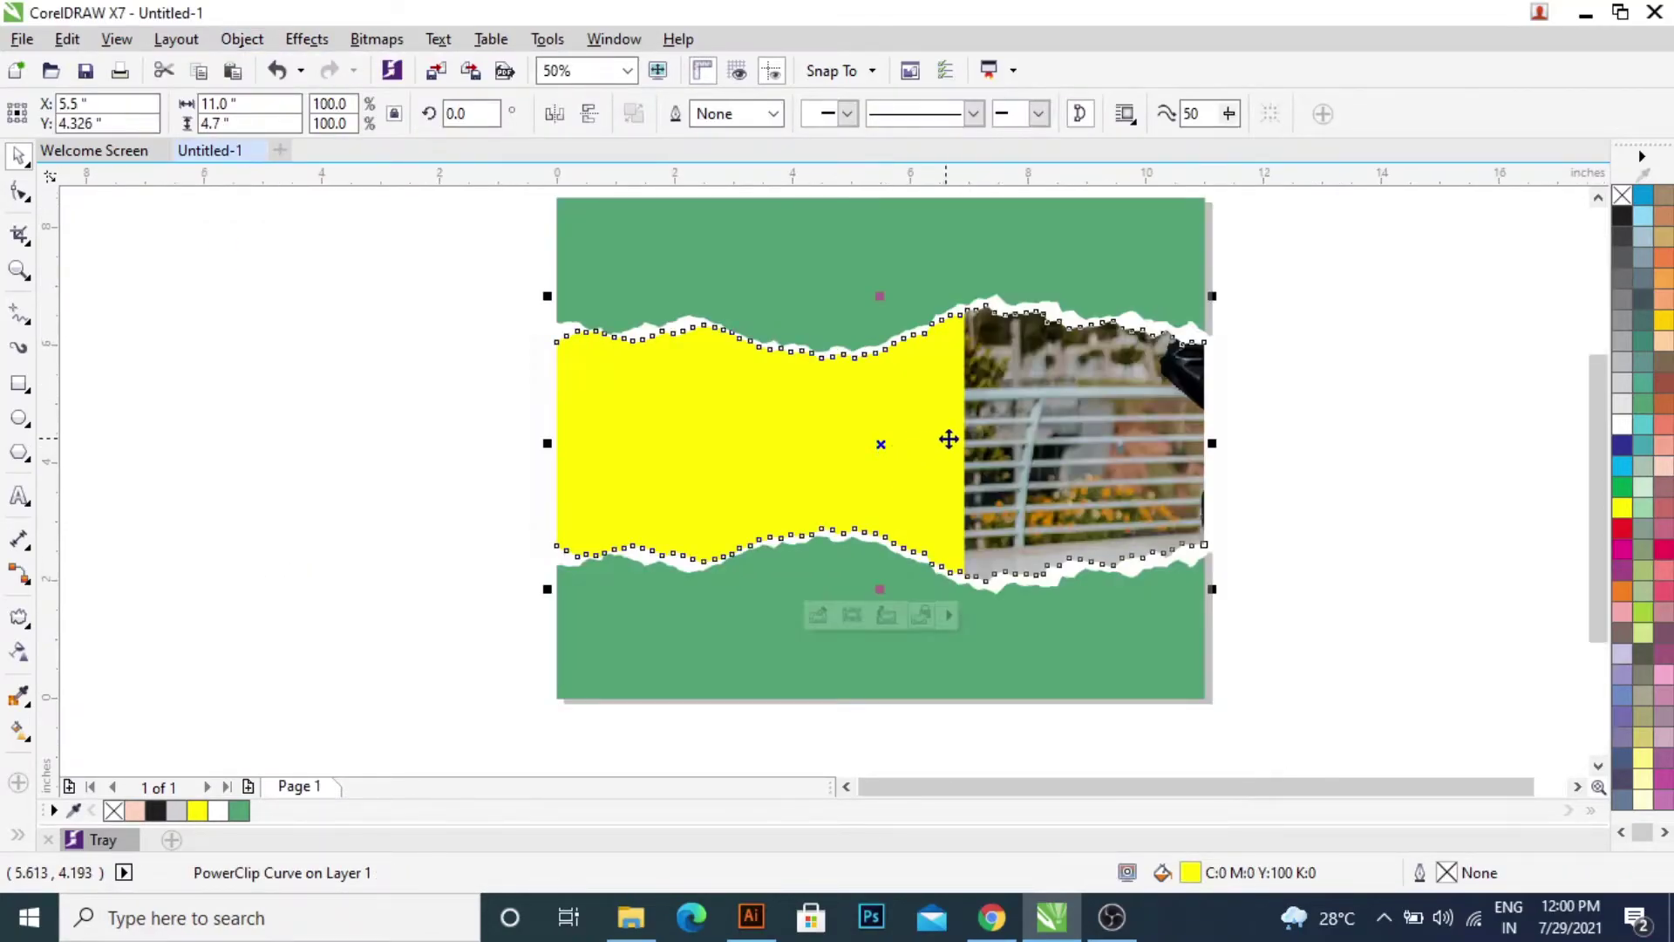
- Reposition and slightly enlarge the photo inside the strip so it covers the page
{"action": "left_click", "coordinate": [1338, 389]}
{"action": "left_click", "coordinate": [1132, 412]}
{"action": "double_click", "coordinate": [1132, 411]}
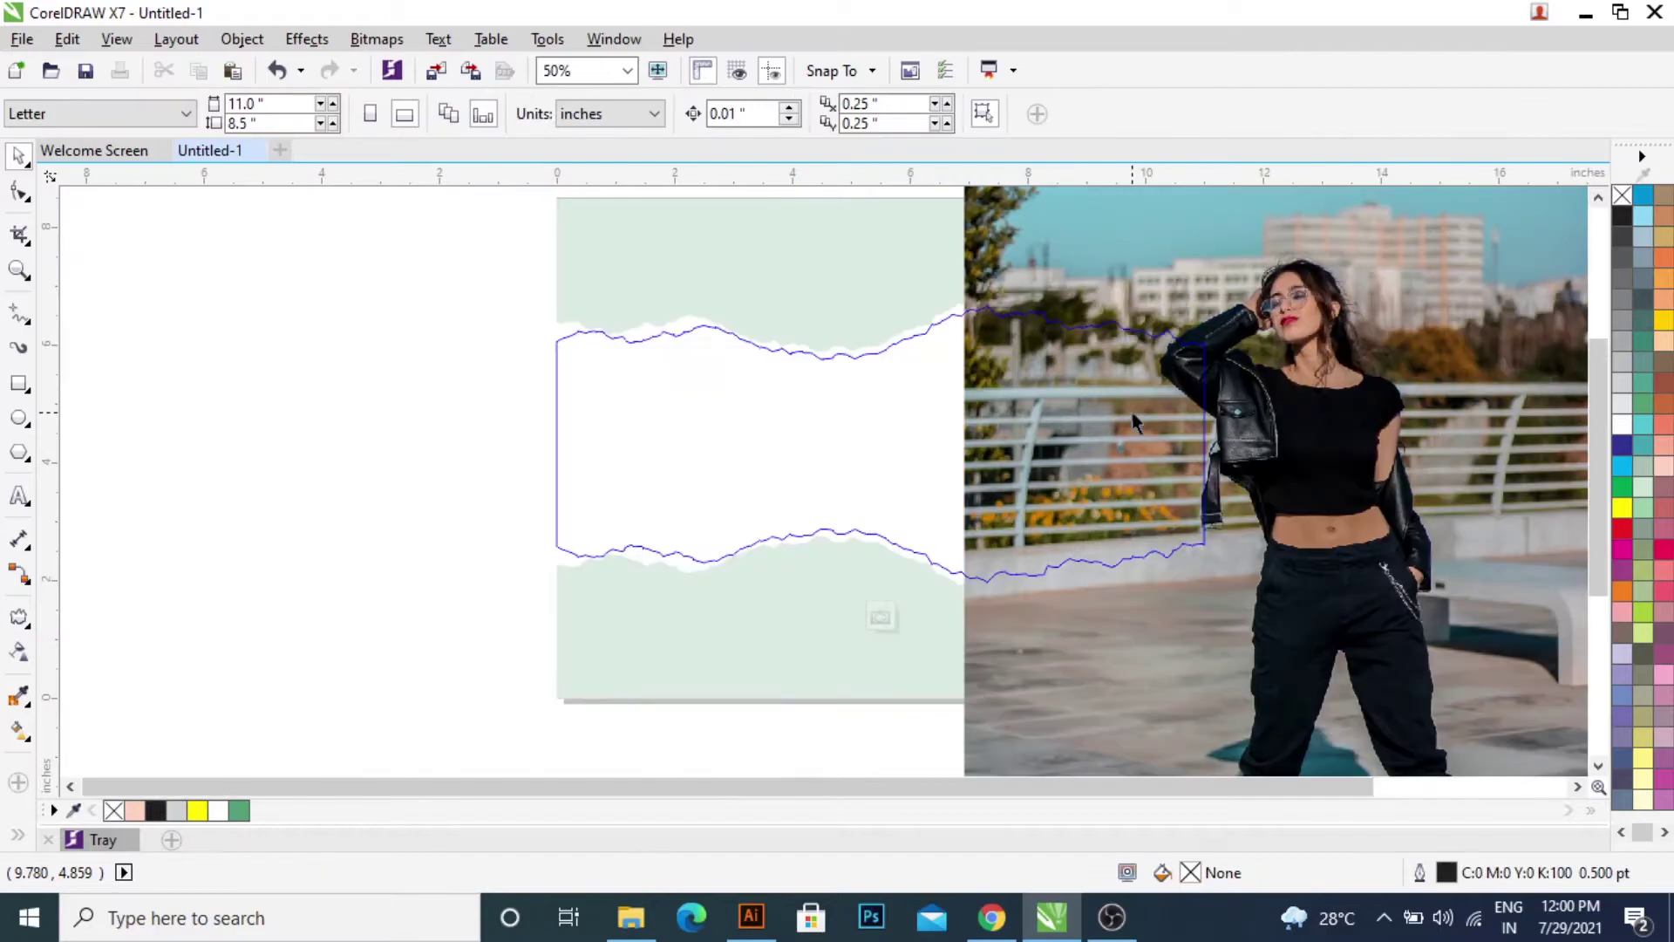
{"action": "left_click_drag", "start_coordinate": [1132, 412], "coordinate": [735, 355]}
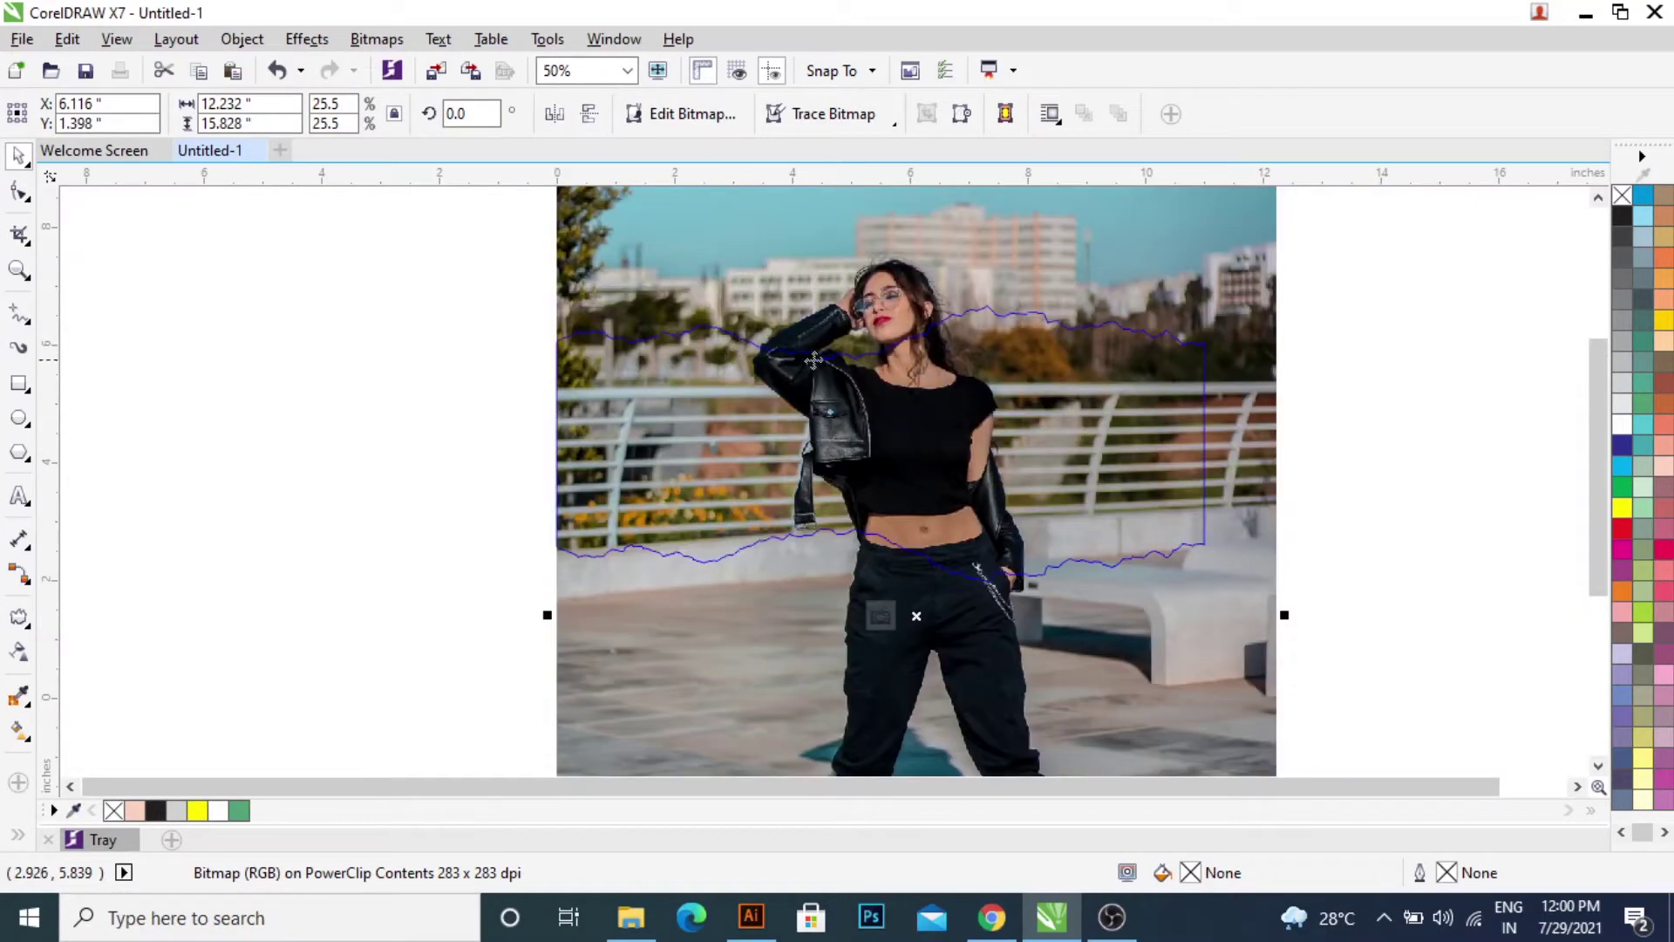
{"action": "left_click_drag", "start_coordinate": [964, 386], "coordinate": [915, 384]}
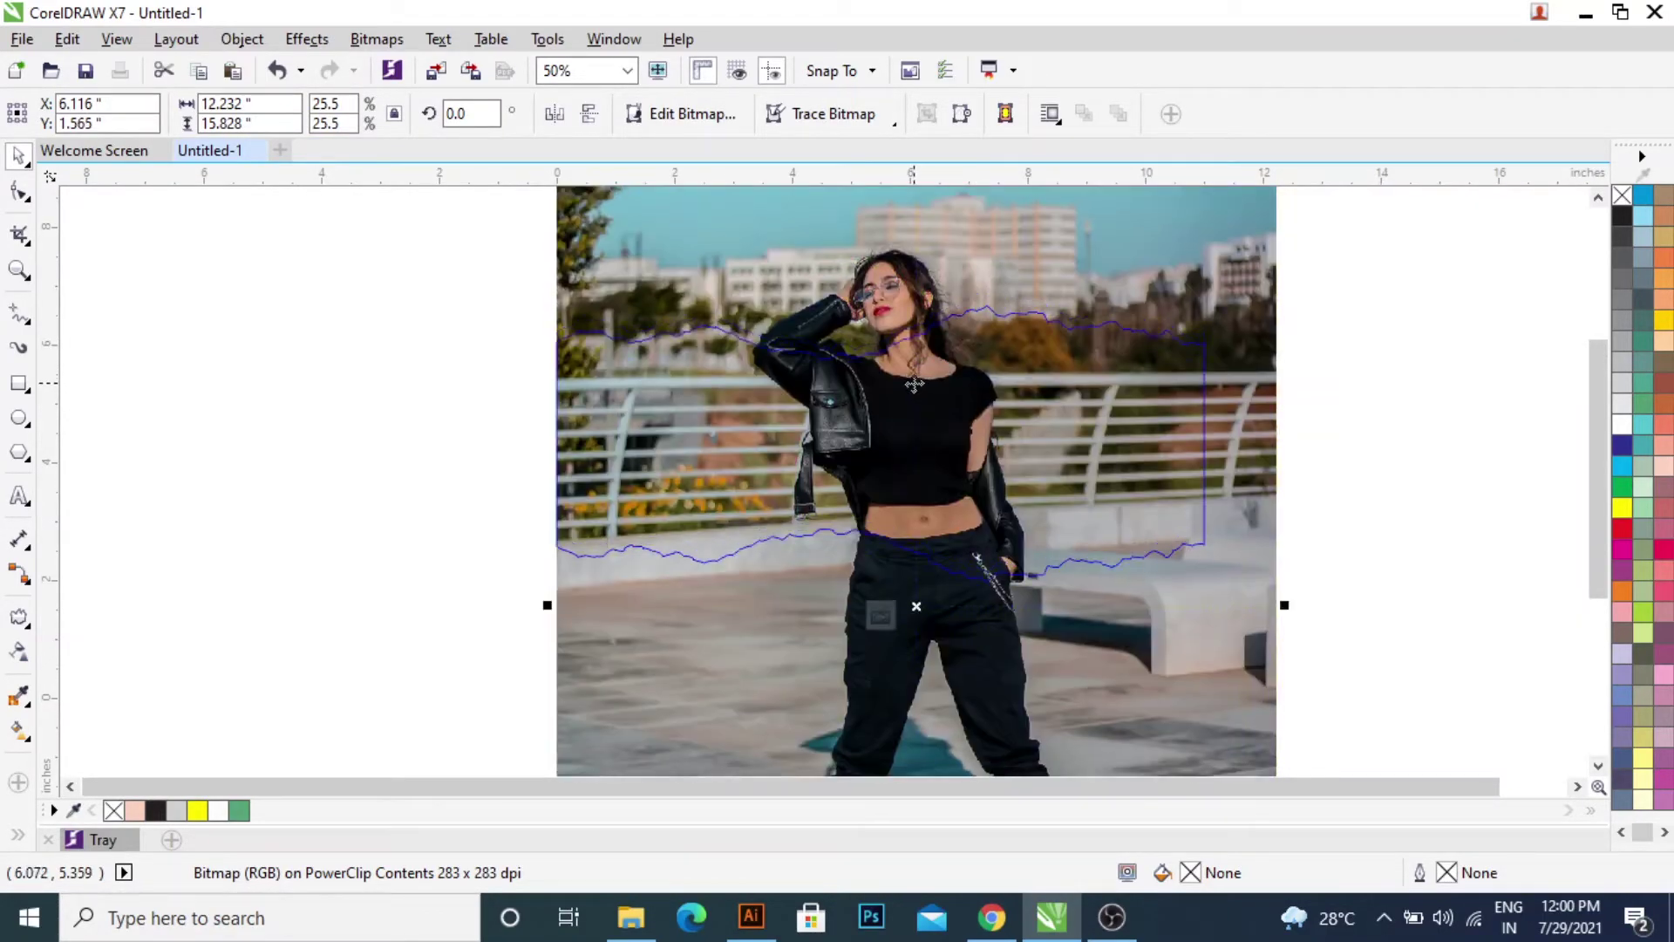
{"action": "scroll", "coordinate": [829, 441], "scroll_direction": "down", "scroll_amount": 1}
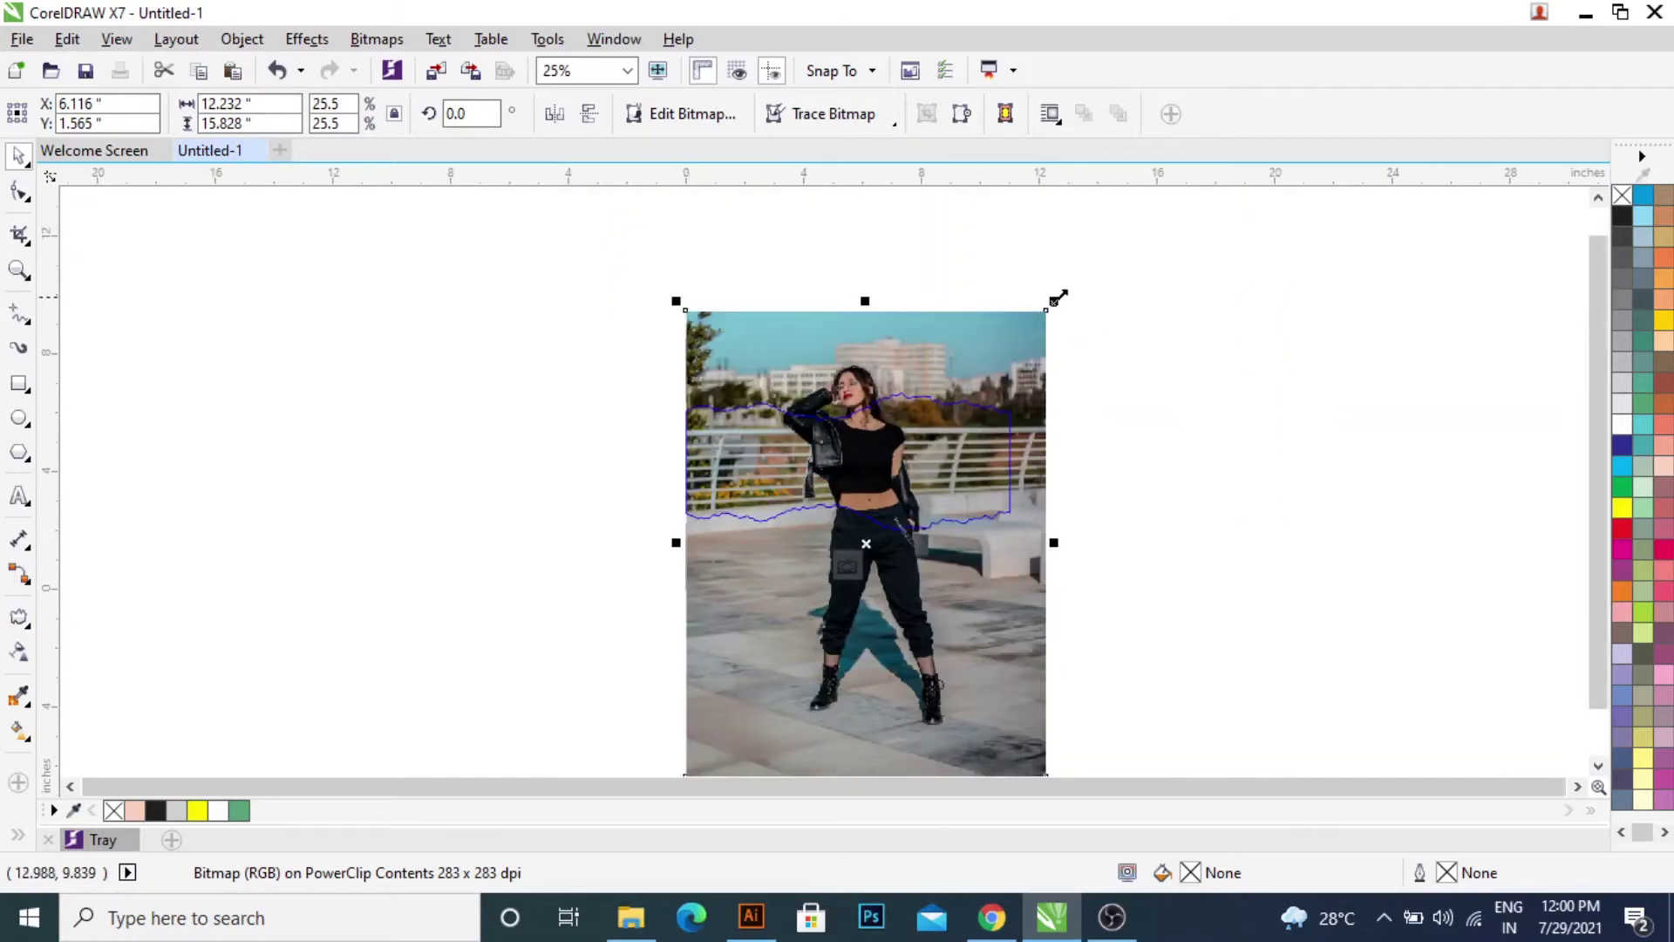
{"action": "left_click_drag", "start_coordinate": [1055, 299], "coordinate": [1085, 281]}
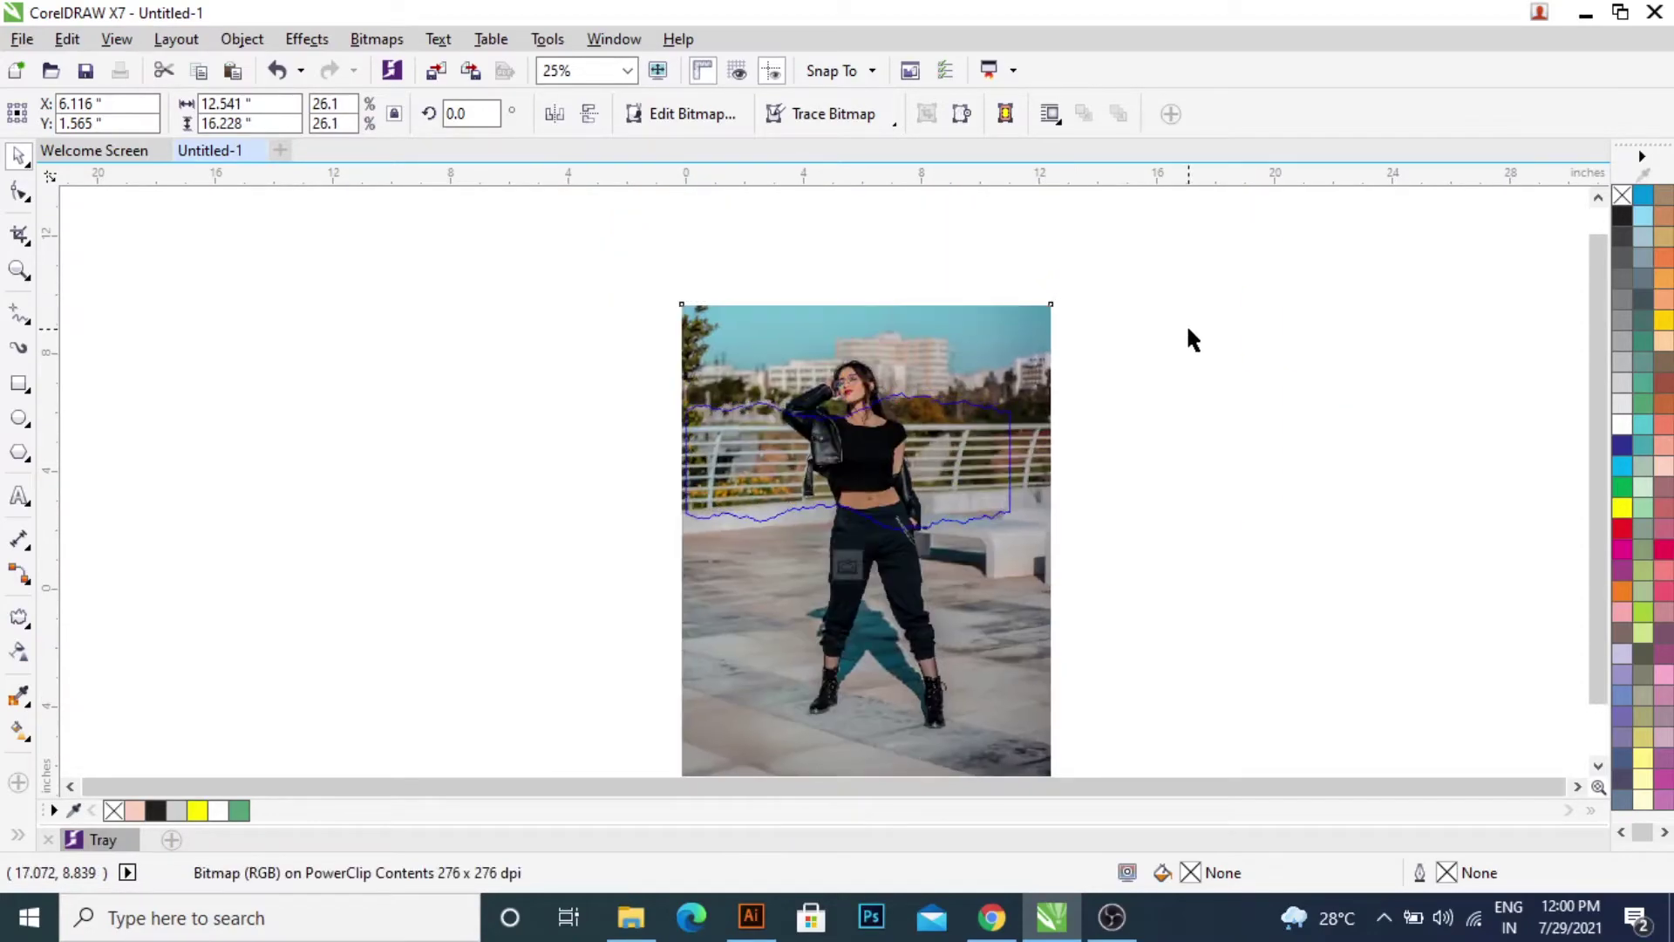
{"action": "left_click", "coordinate": [1153, 337], "text": "ctrl"}
{"action": "left_click", "coordinate": [1118, 406]}
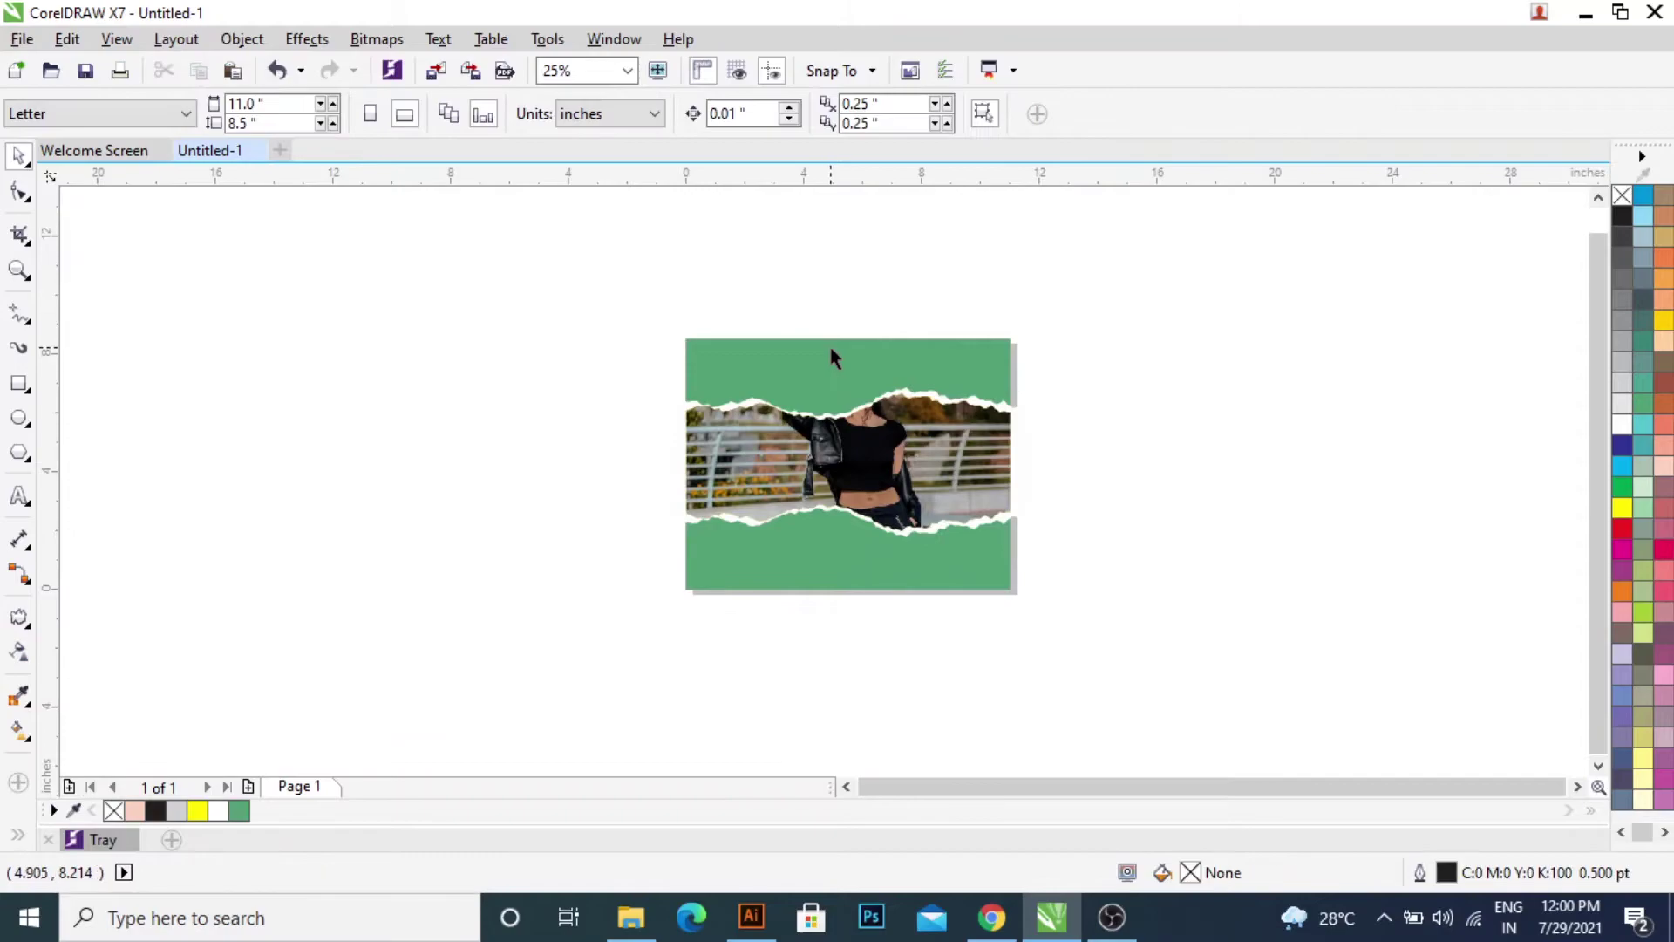
{"action": "left_click", "coordinate": [830, 350]}
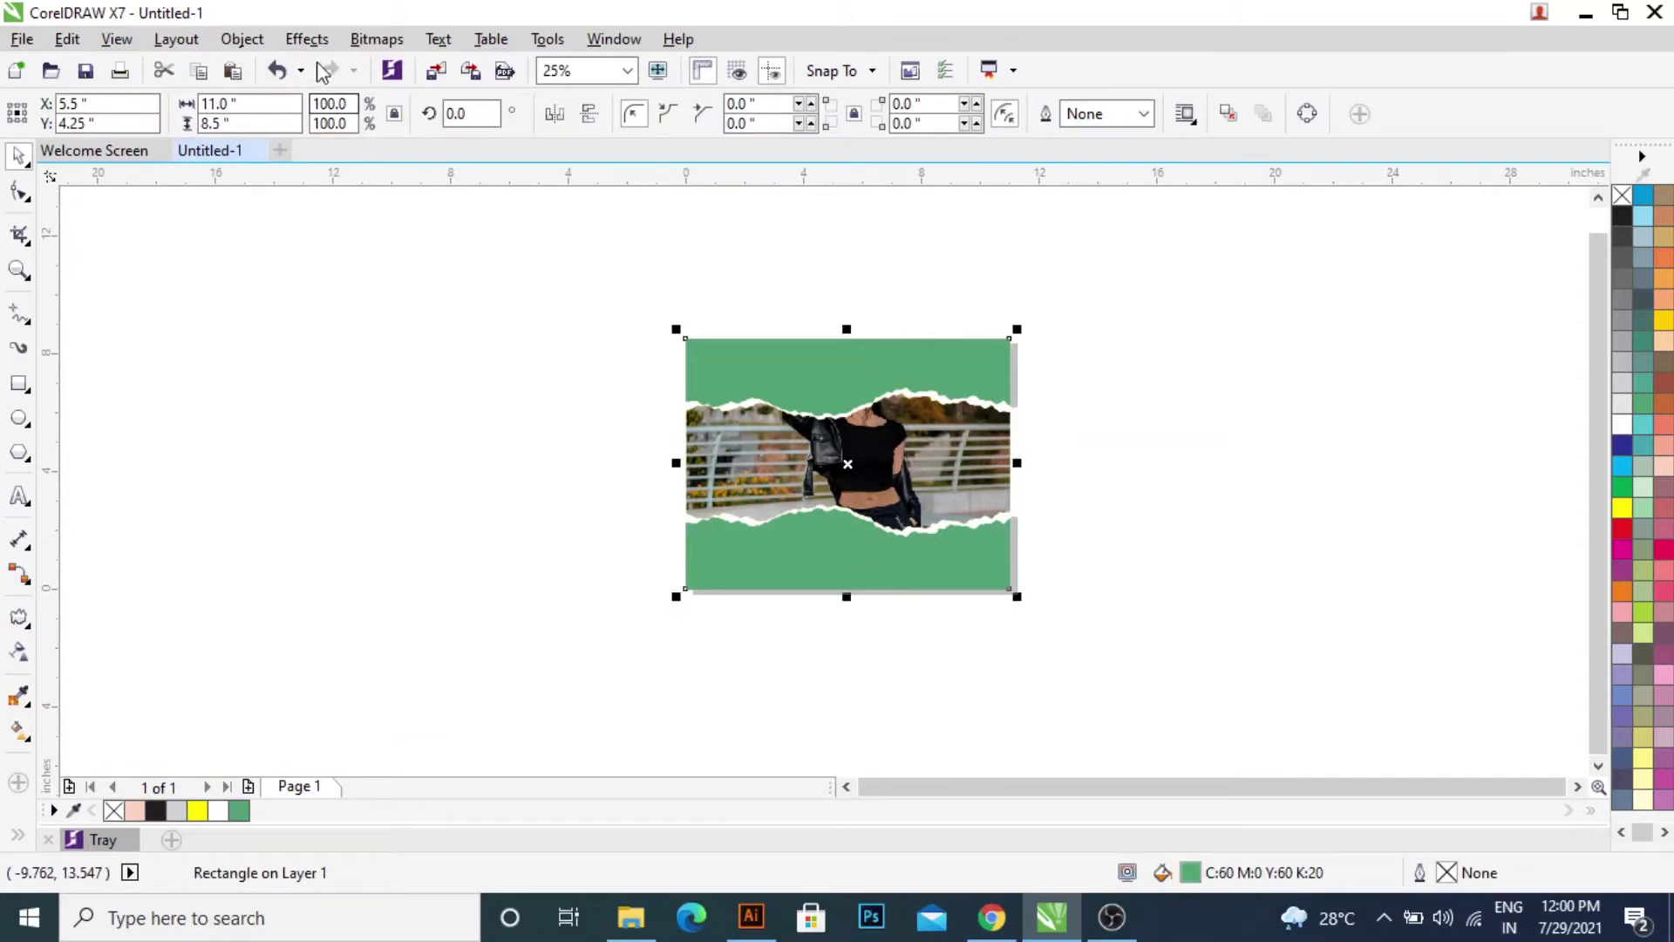
- Copy the torn strip's PowerClip photo into the background rectangle with Copy PowerClip From
{"action": "left_click", "coordinate": [243, 41]}
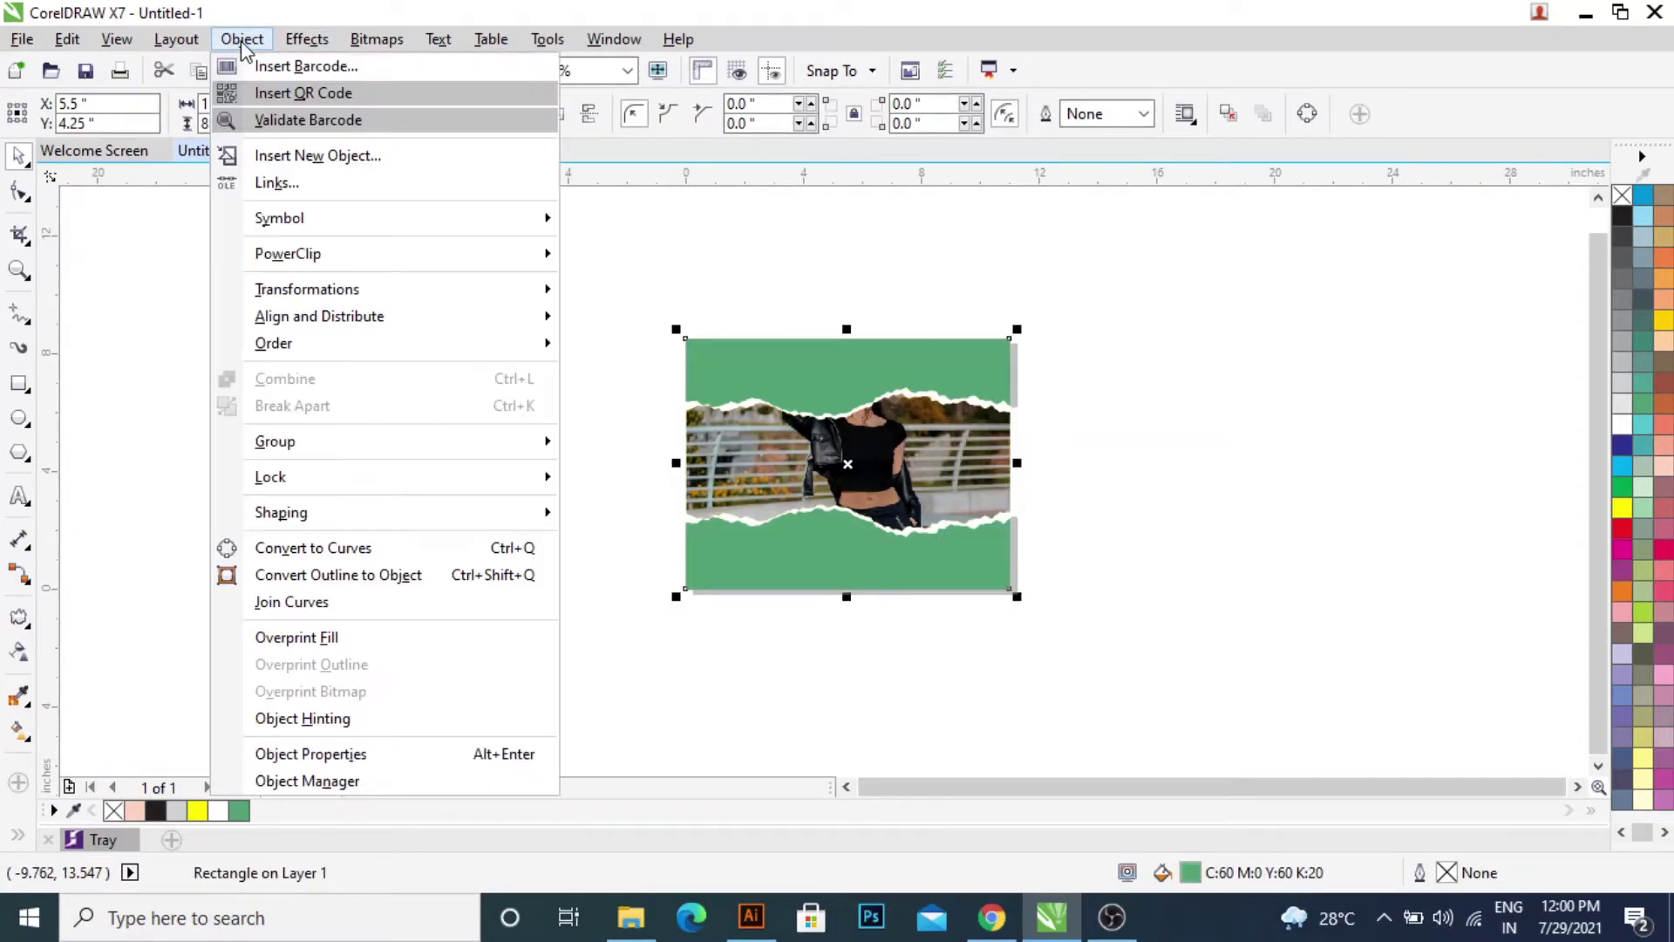
{"action": "mouse_move", "coordinate": [288, 254]}
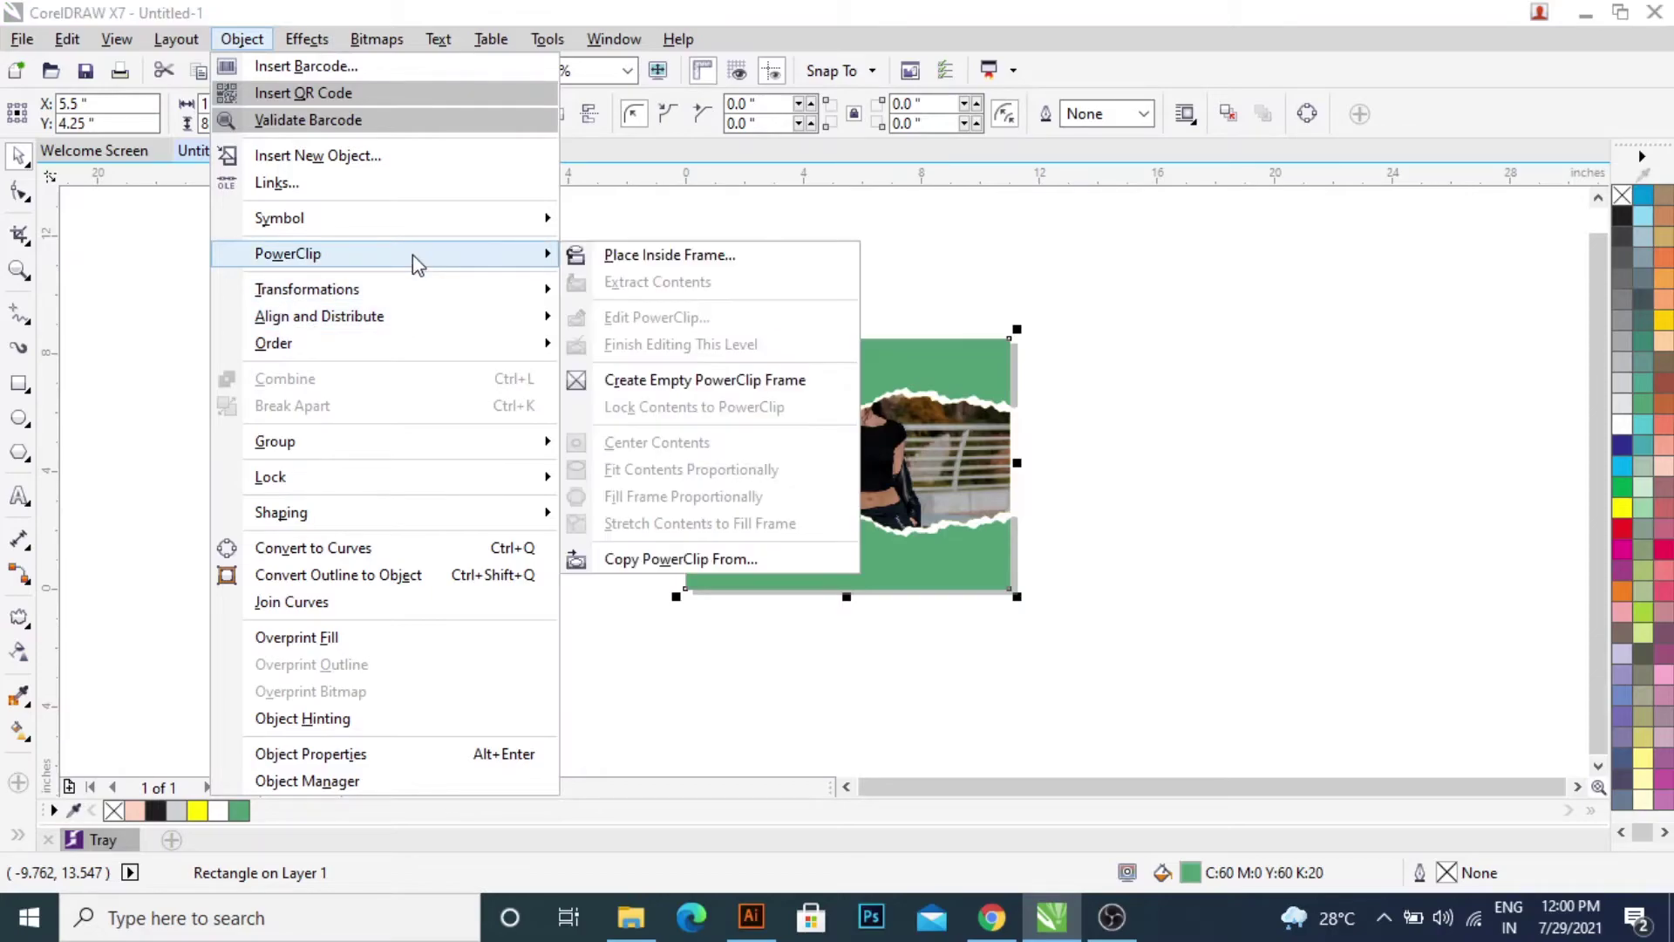
{"action": "left_click", "coordinate": [674, 560]}
{"action": "left_click", "coordinate": [746, 453]}
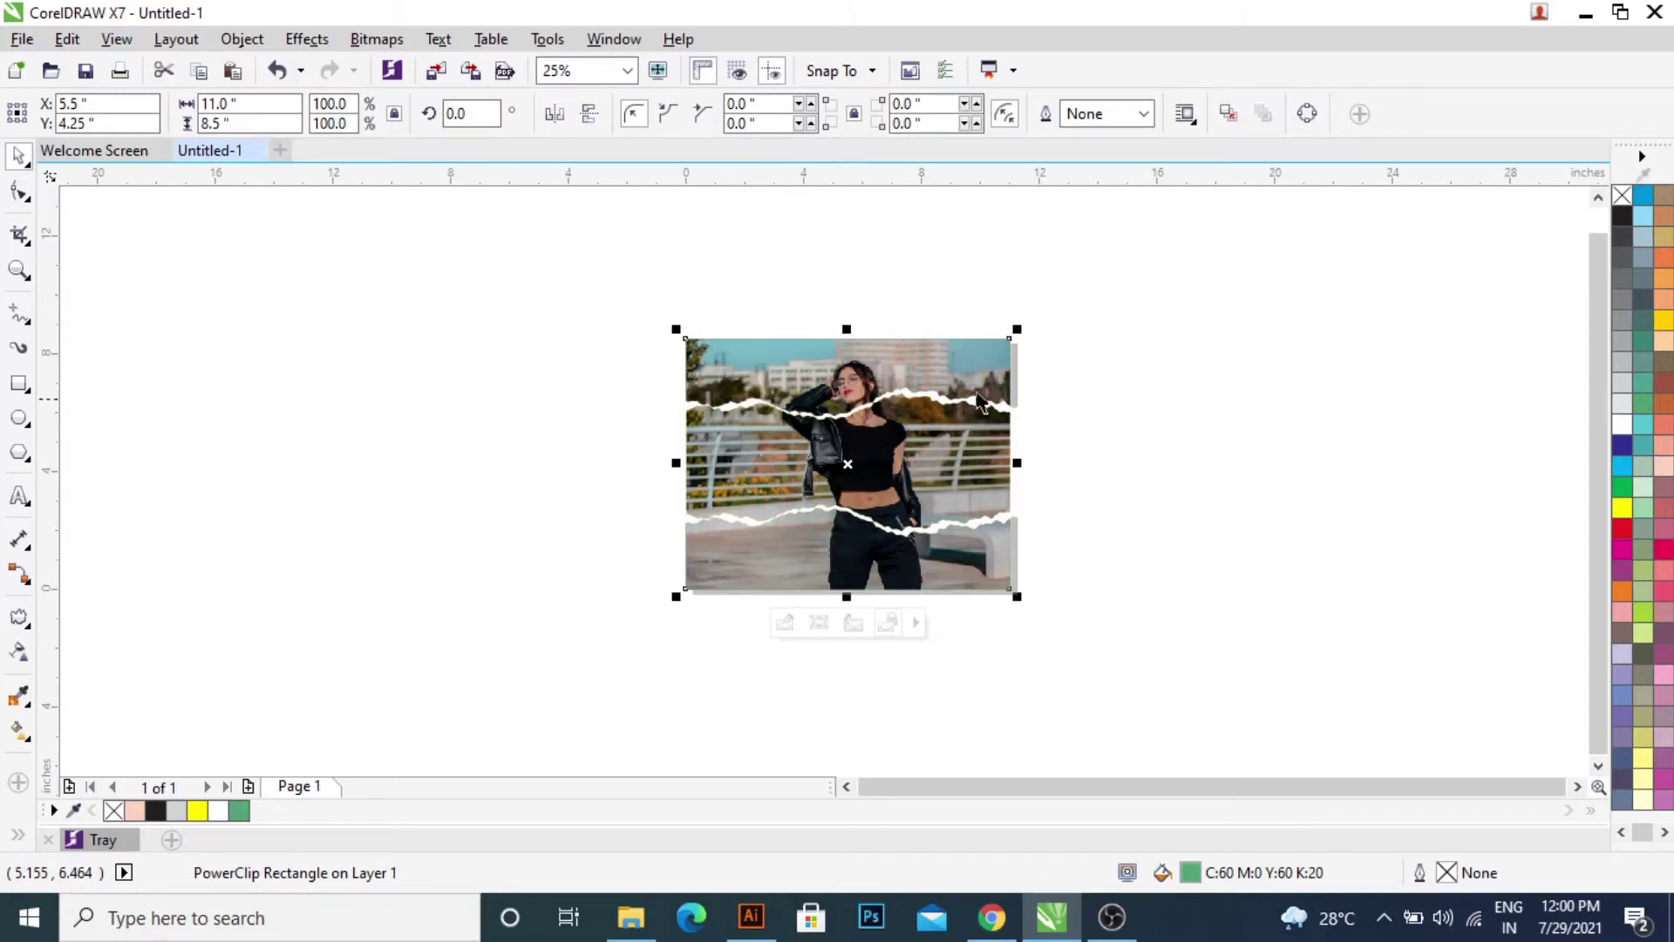
{"action": "scroll", "coordinate": [860, 426], "scroll_direction": "up", "scroll_amount": 1}
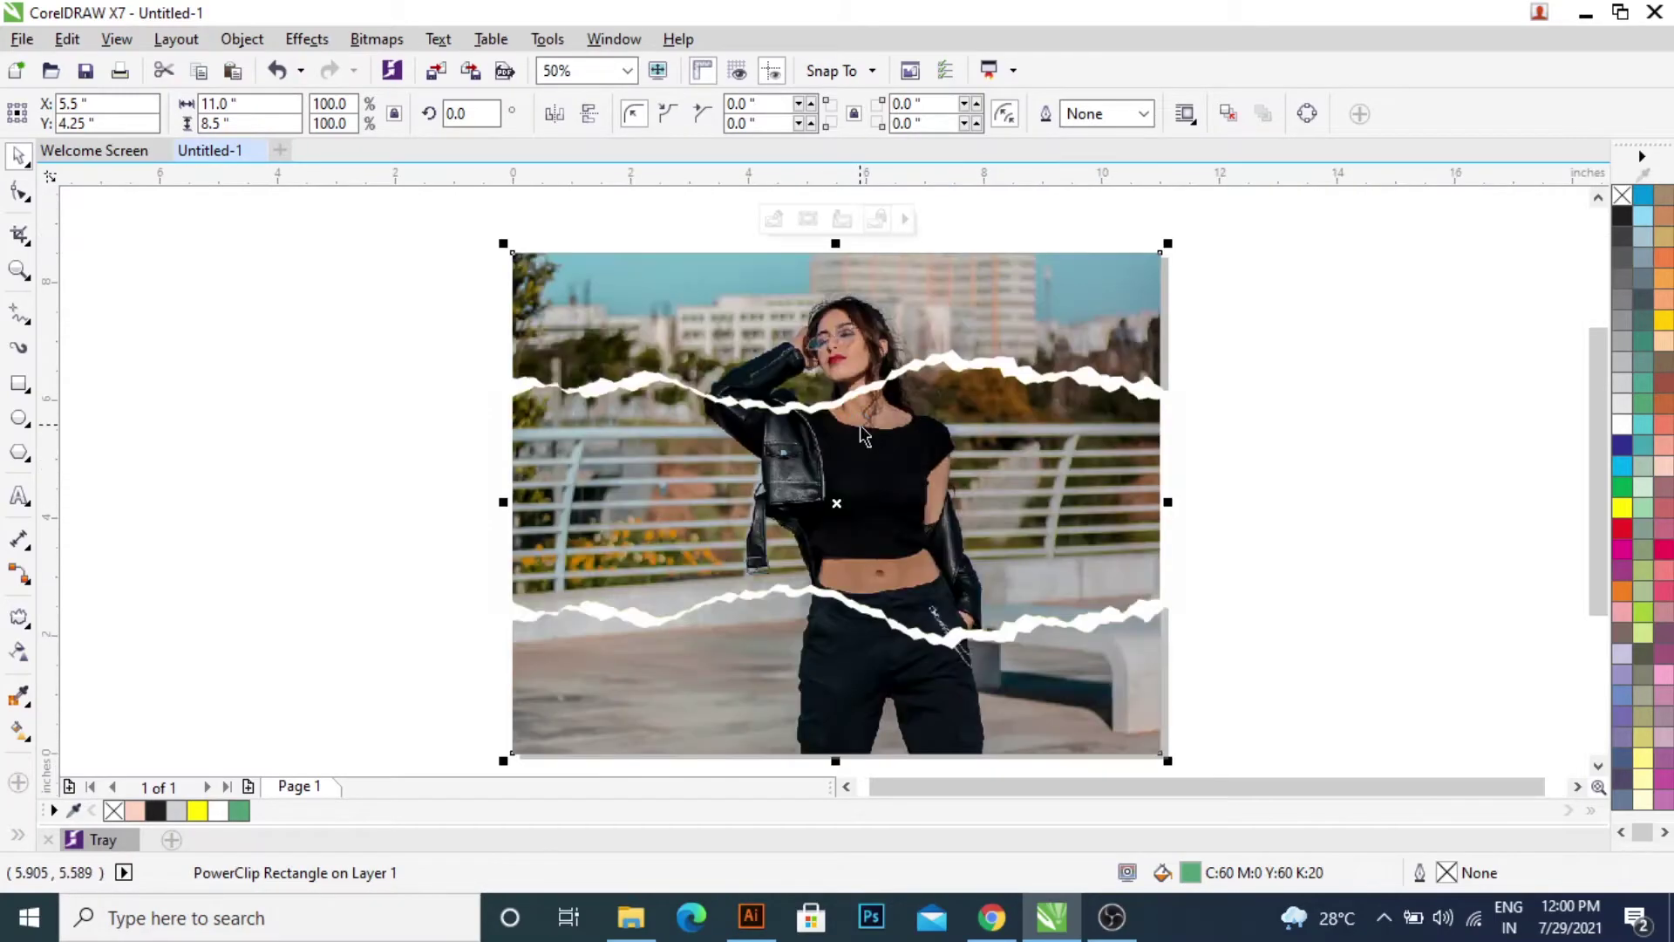
{"action": "left_click", "coordinate": [1285, 433]}
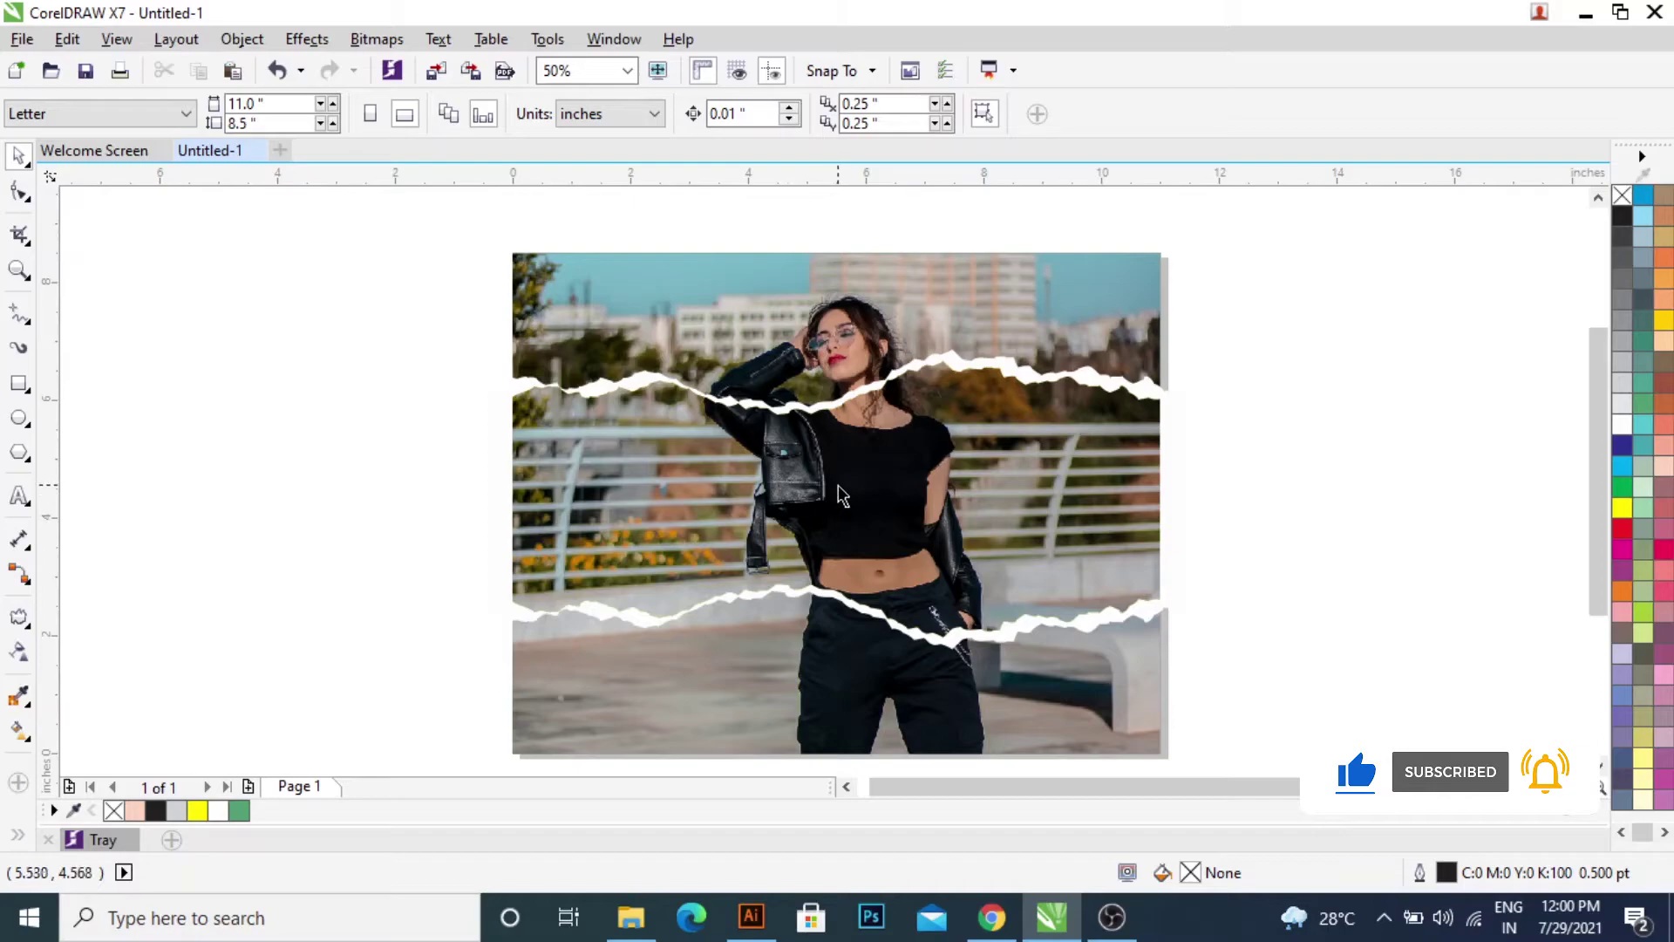
- Convert the strip's photo to a Grayscale (8-bit) bitmap, then finish editing the PowerClip
{"action": "left_click", "coordinate": [837, 495]}
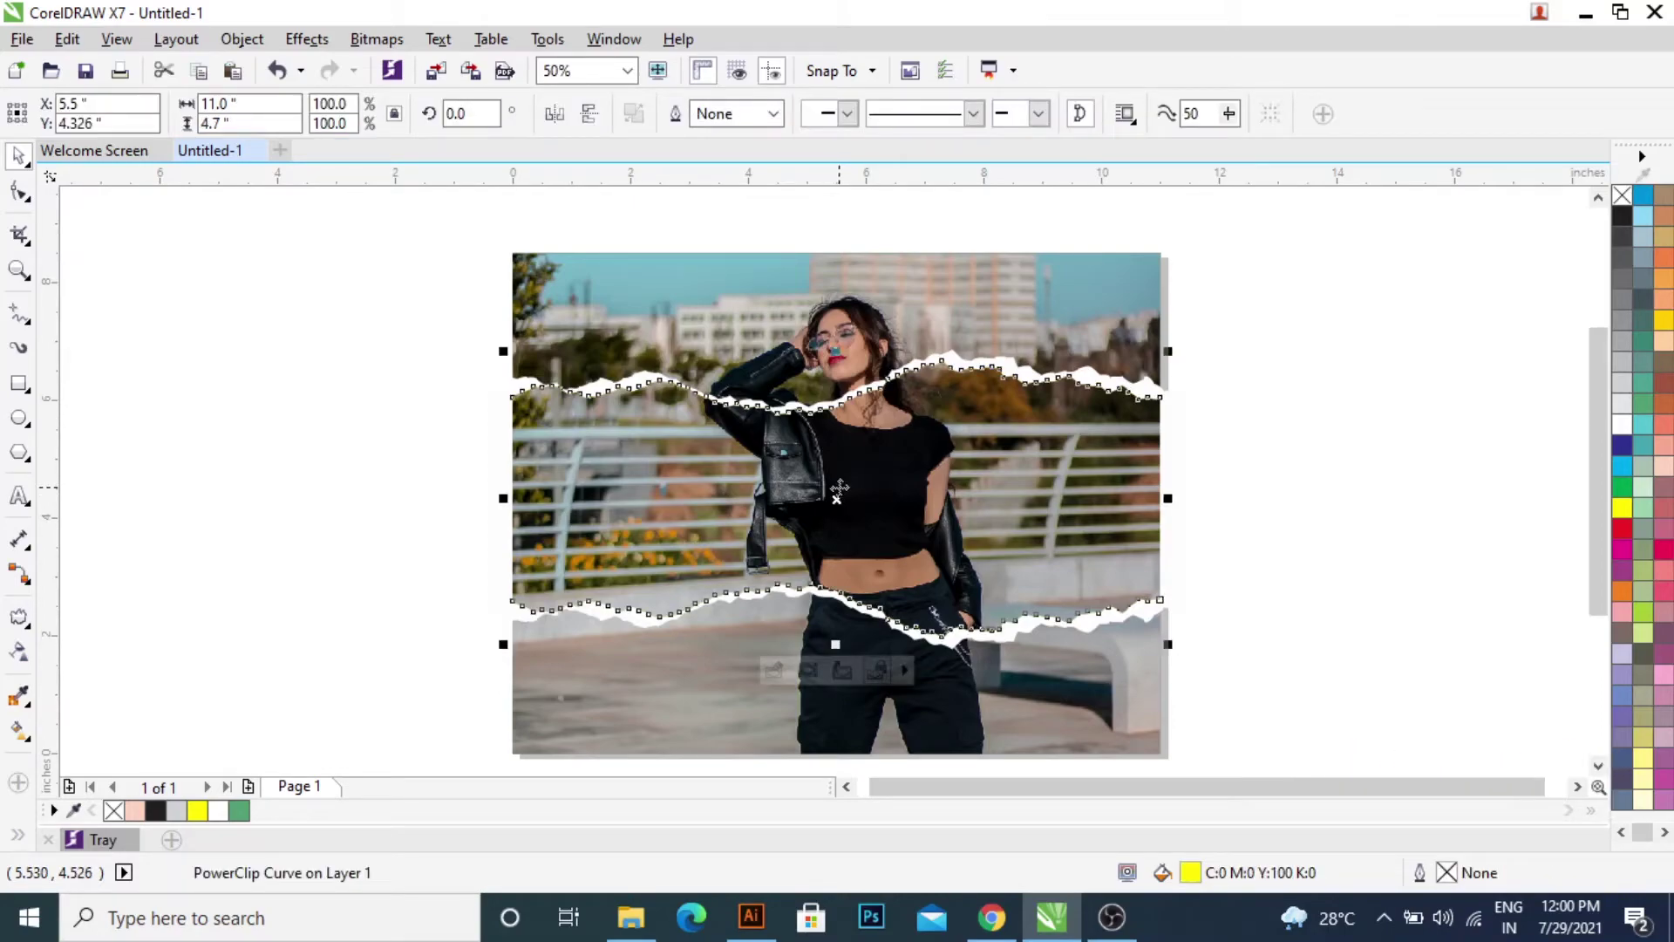
{"action": "double_click", "coordinate": [849, 482]}
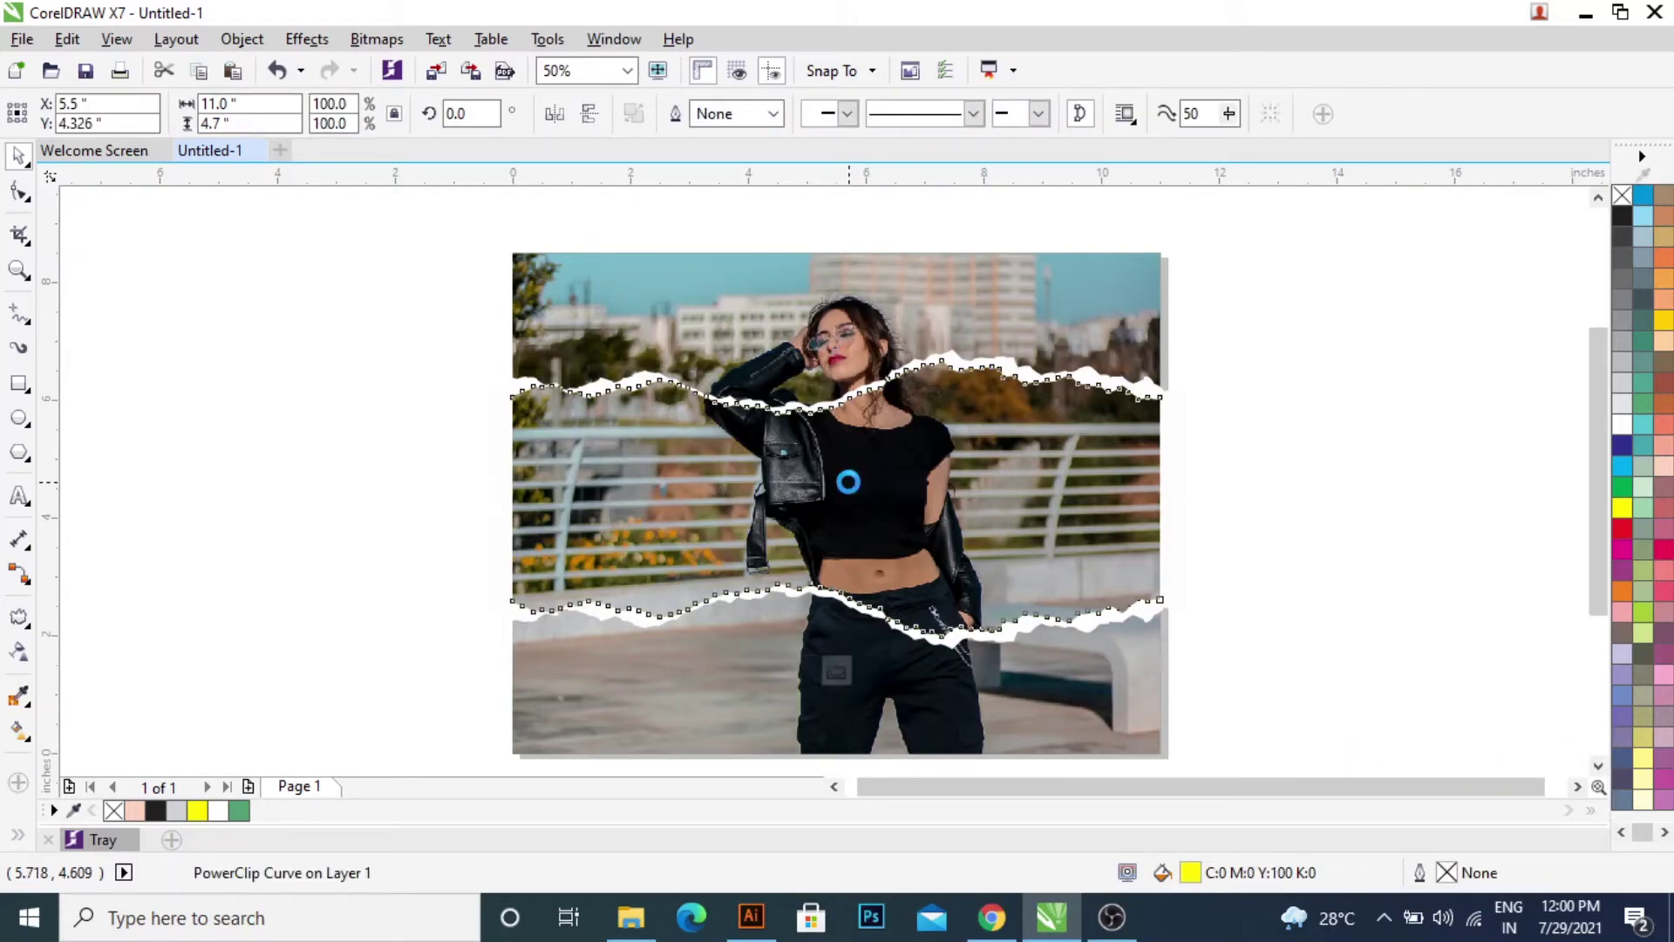
{"action": "left_click", "coordinate": [853, 494]}
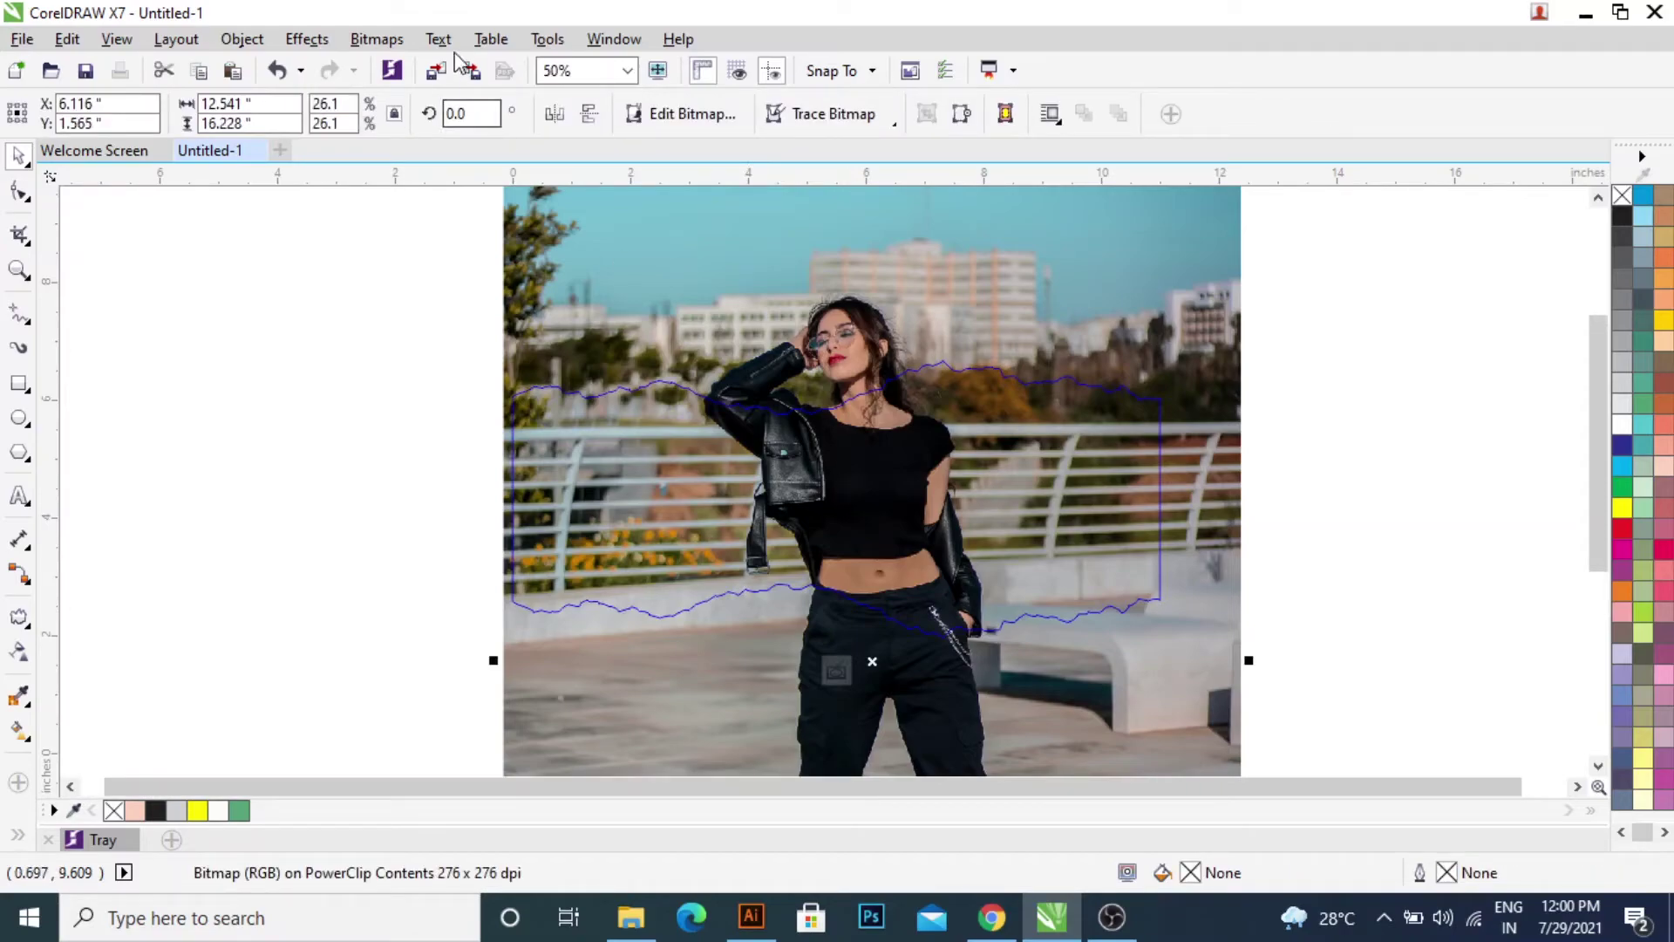
{"action": "left_click", "coordinate": [377, 39]}
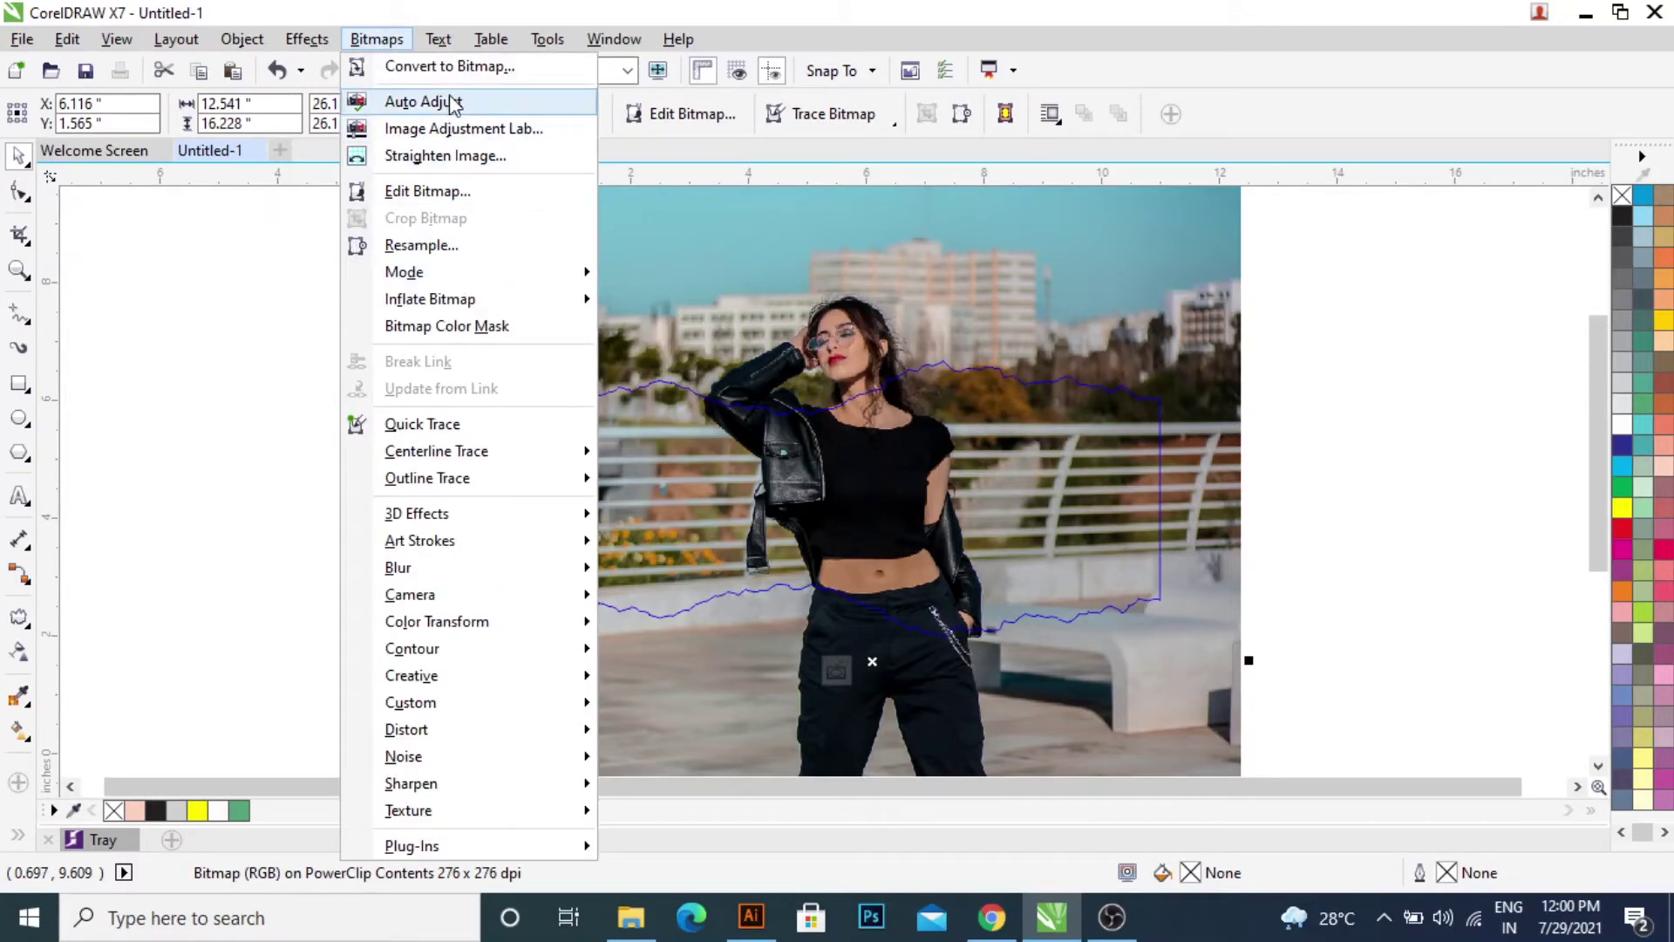
{"action": "left_click", "coordinate": [959, 382]}
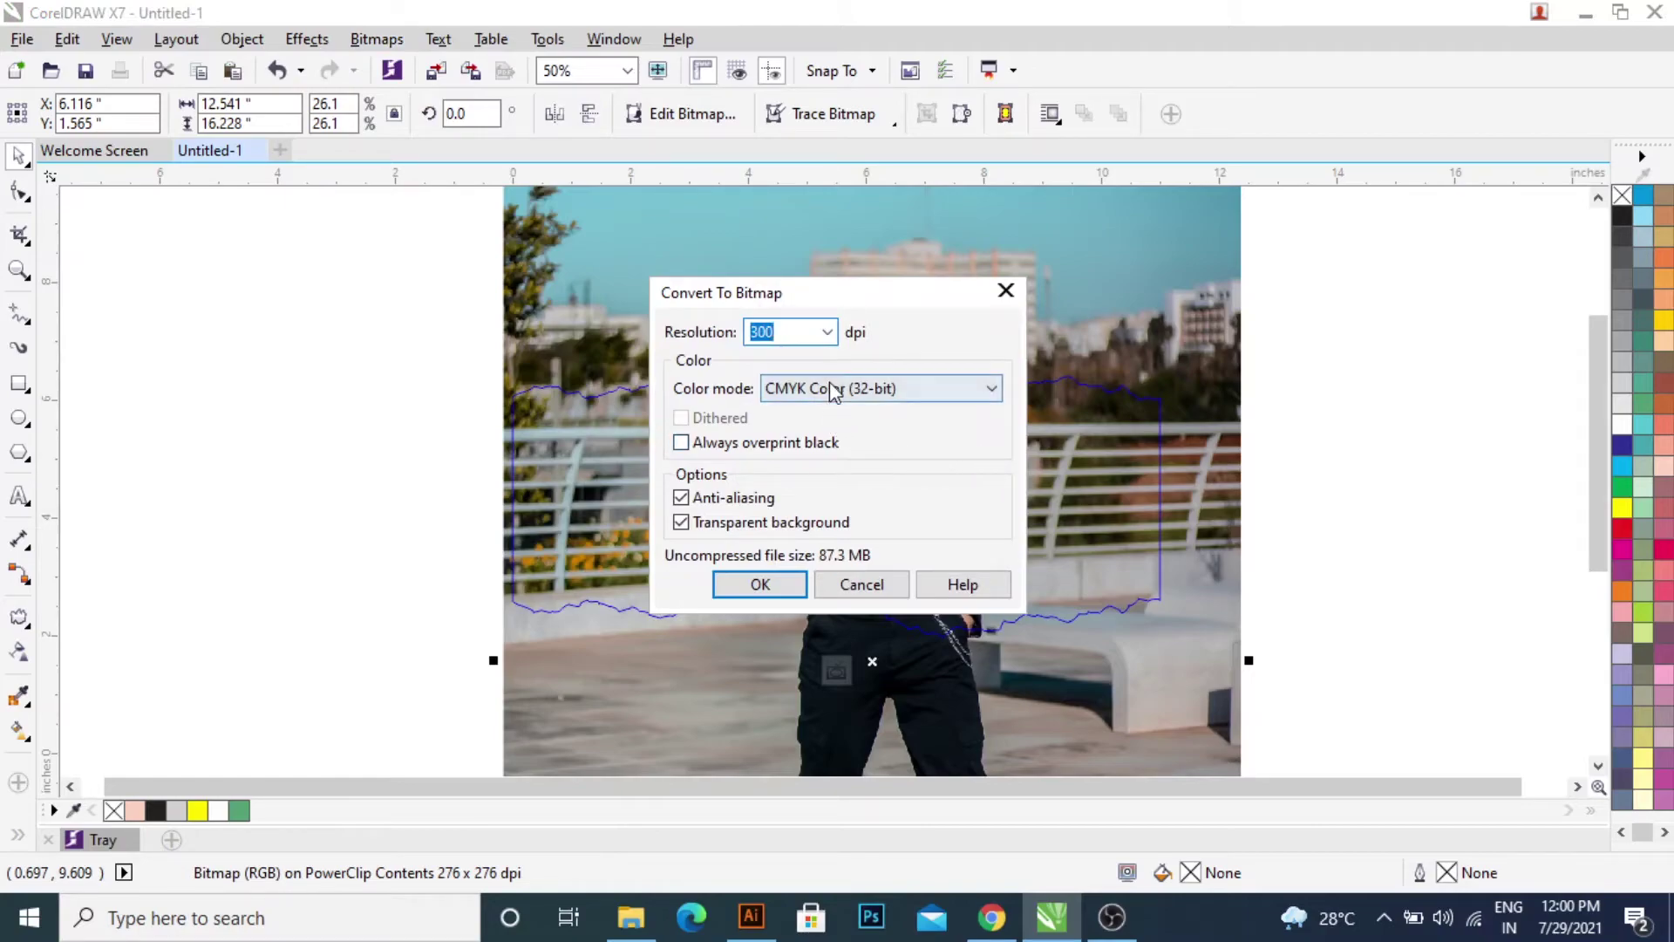
{"action": "left_click", "coordinate": [829, 389]}
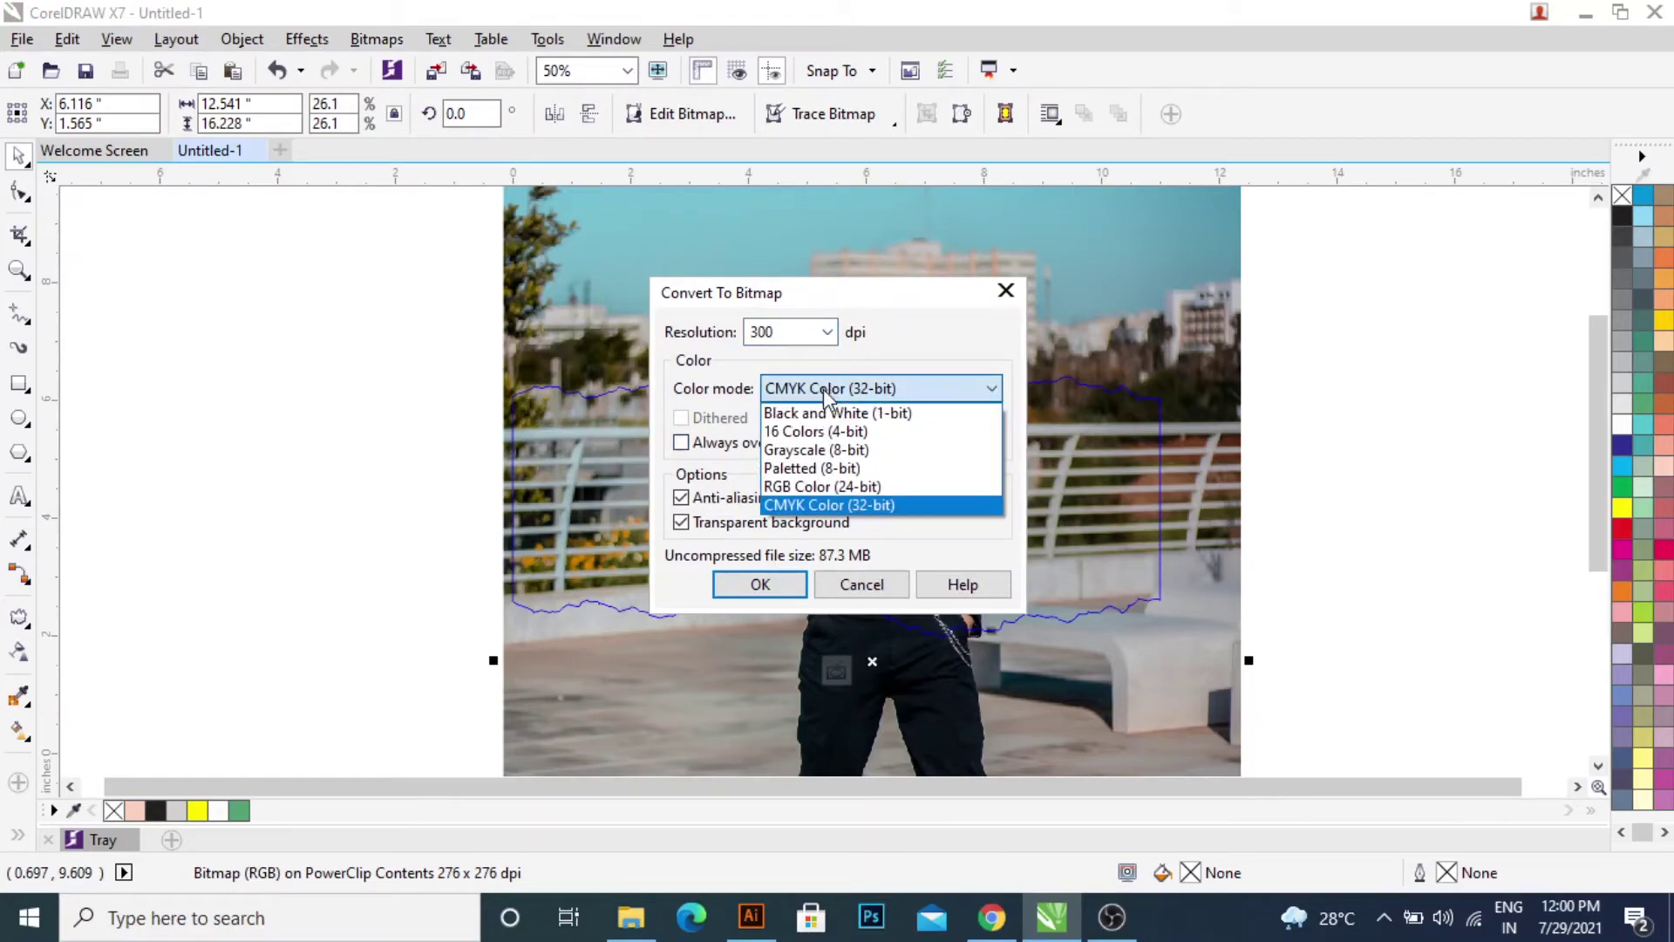
{"action": "left_click", "coordinate": [822, 450]}
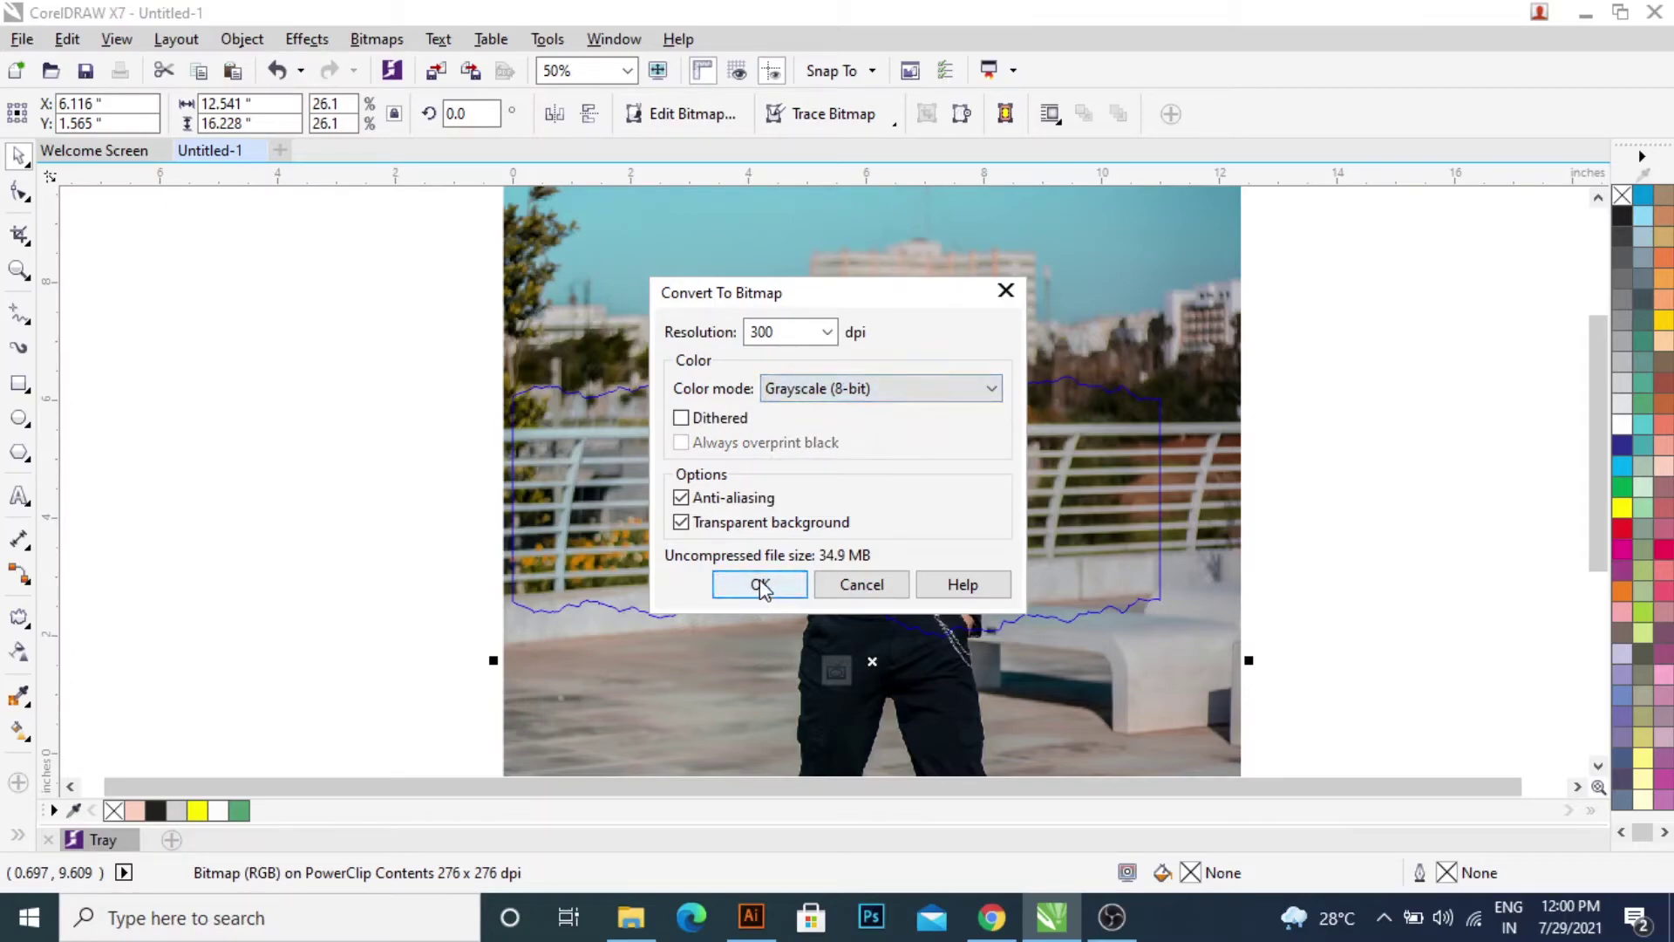
{"action": "left_click", "coordinate": [761, 586]}
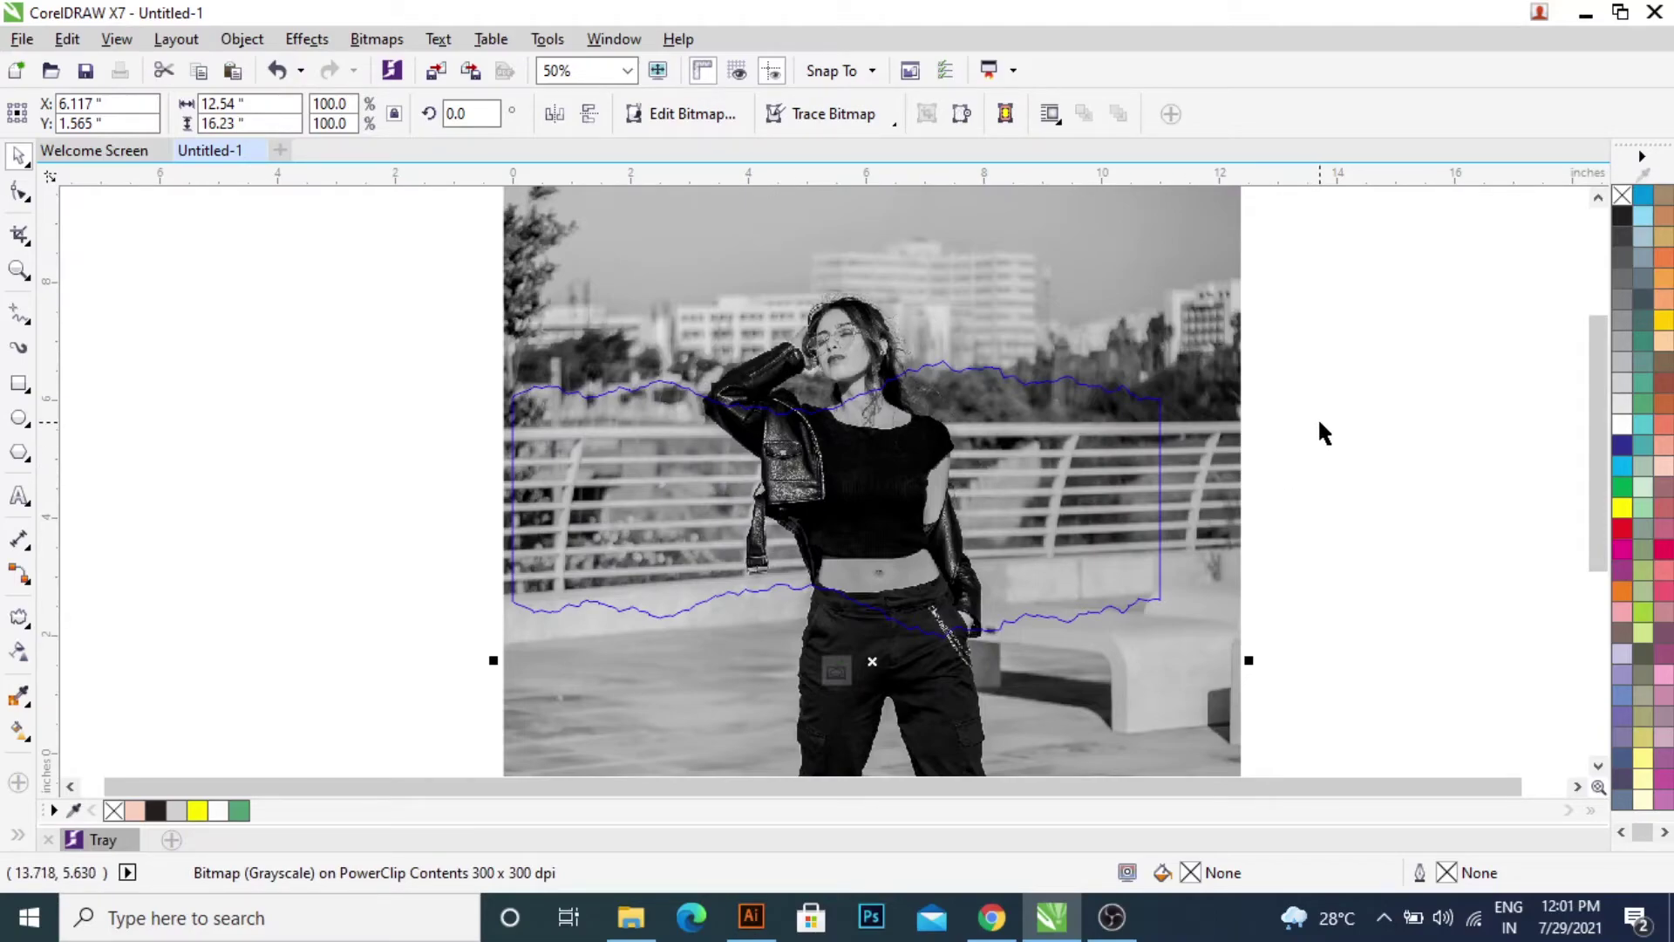
{"action": "left_click", "coordinate": [1322, 487], "text": "ctrl"}
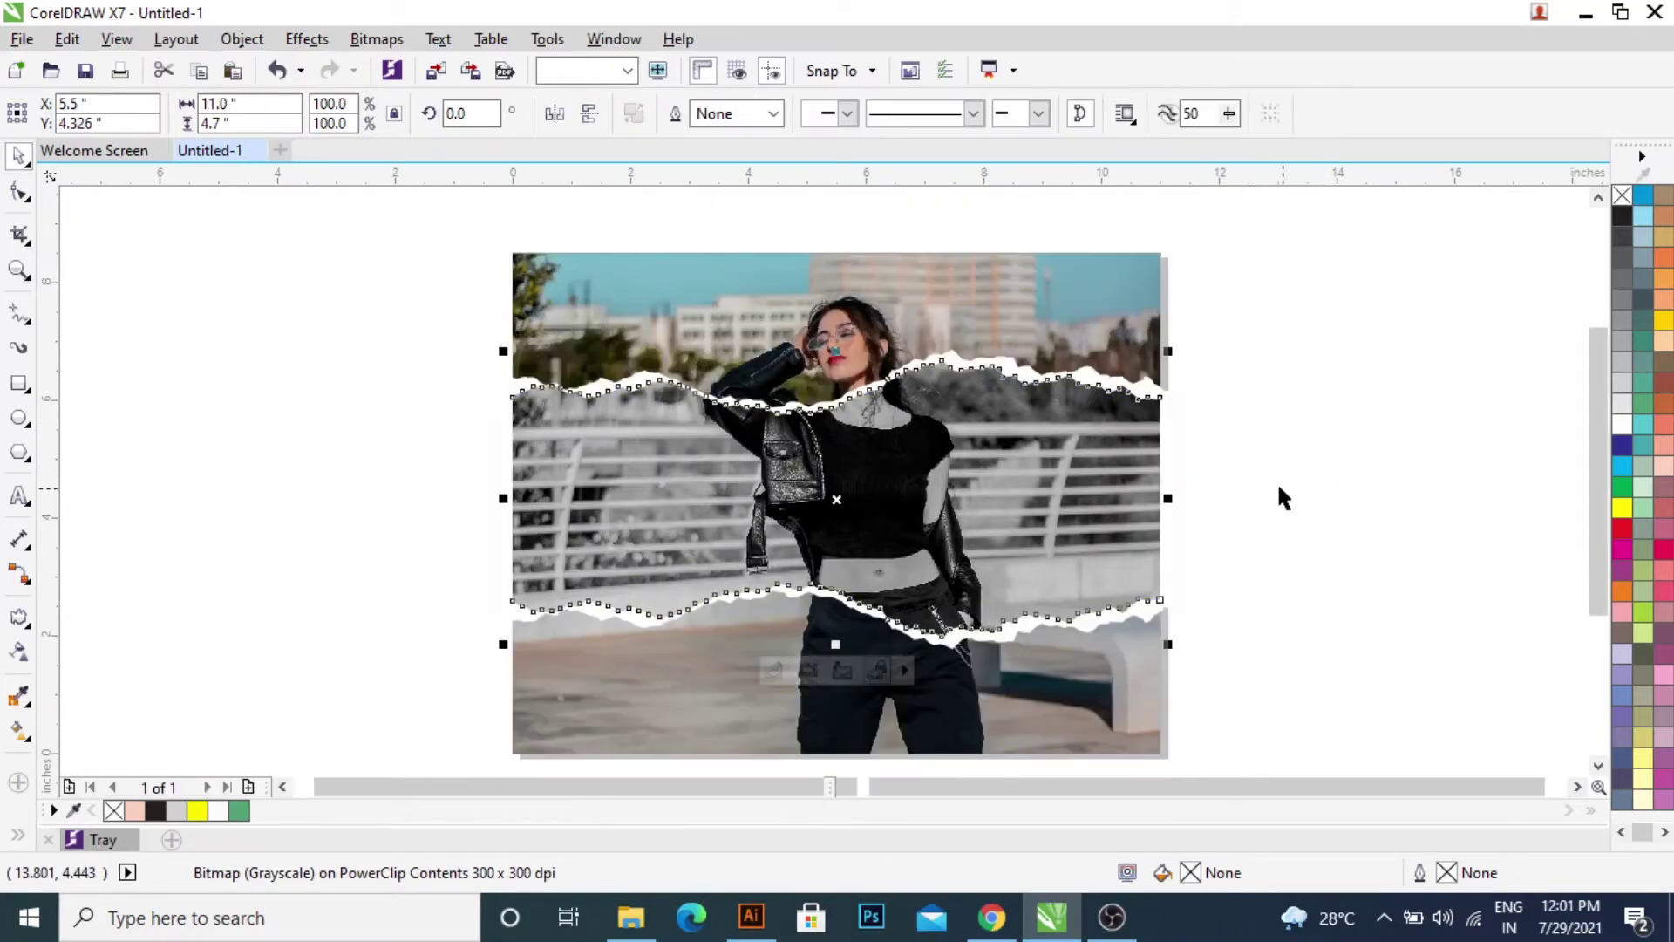
{"action": "left_click", "coordinate": [1248, 378]}
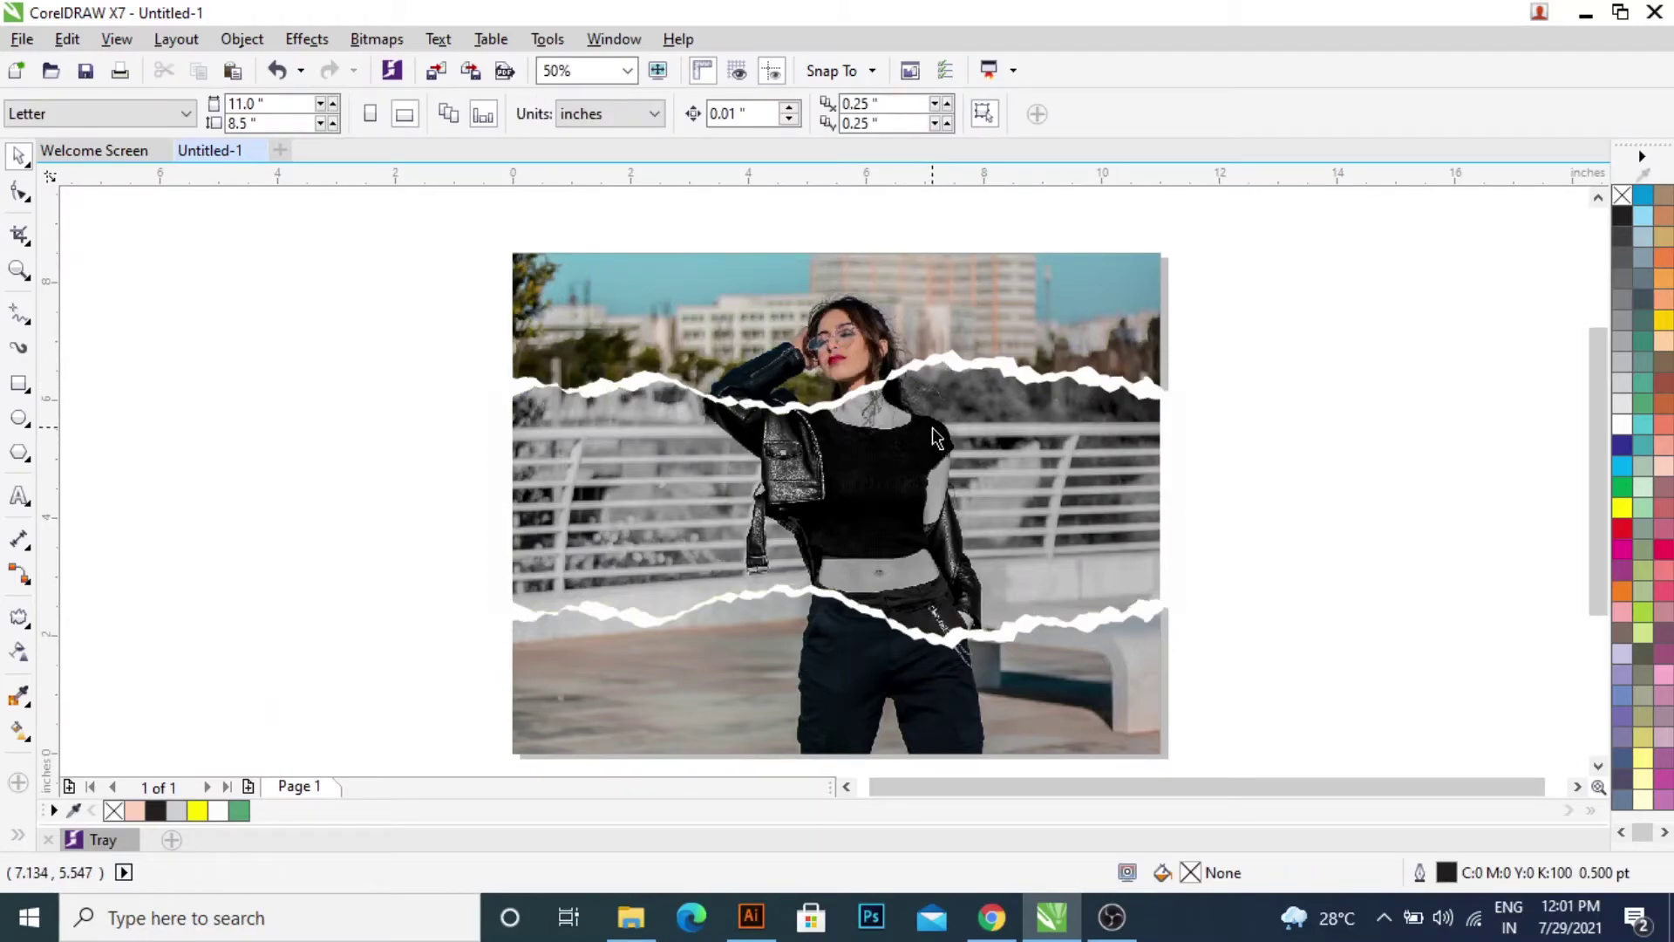
{"action": "scroll", "coordinate": [936, 436], "scroll_direction": "up", "scroll_amount": 2}
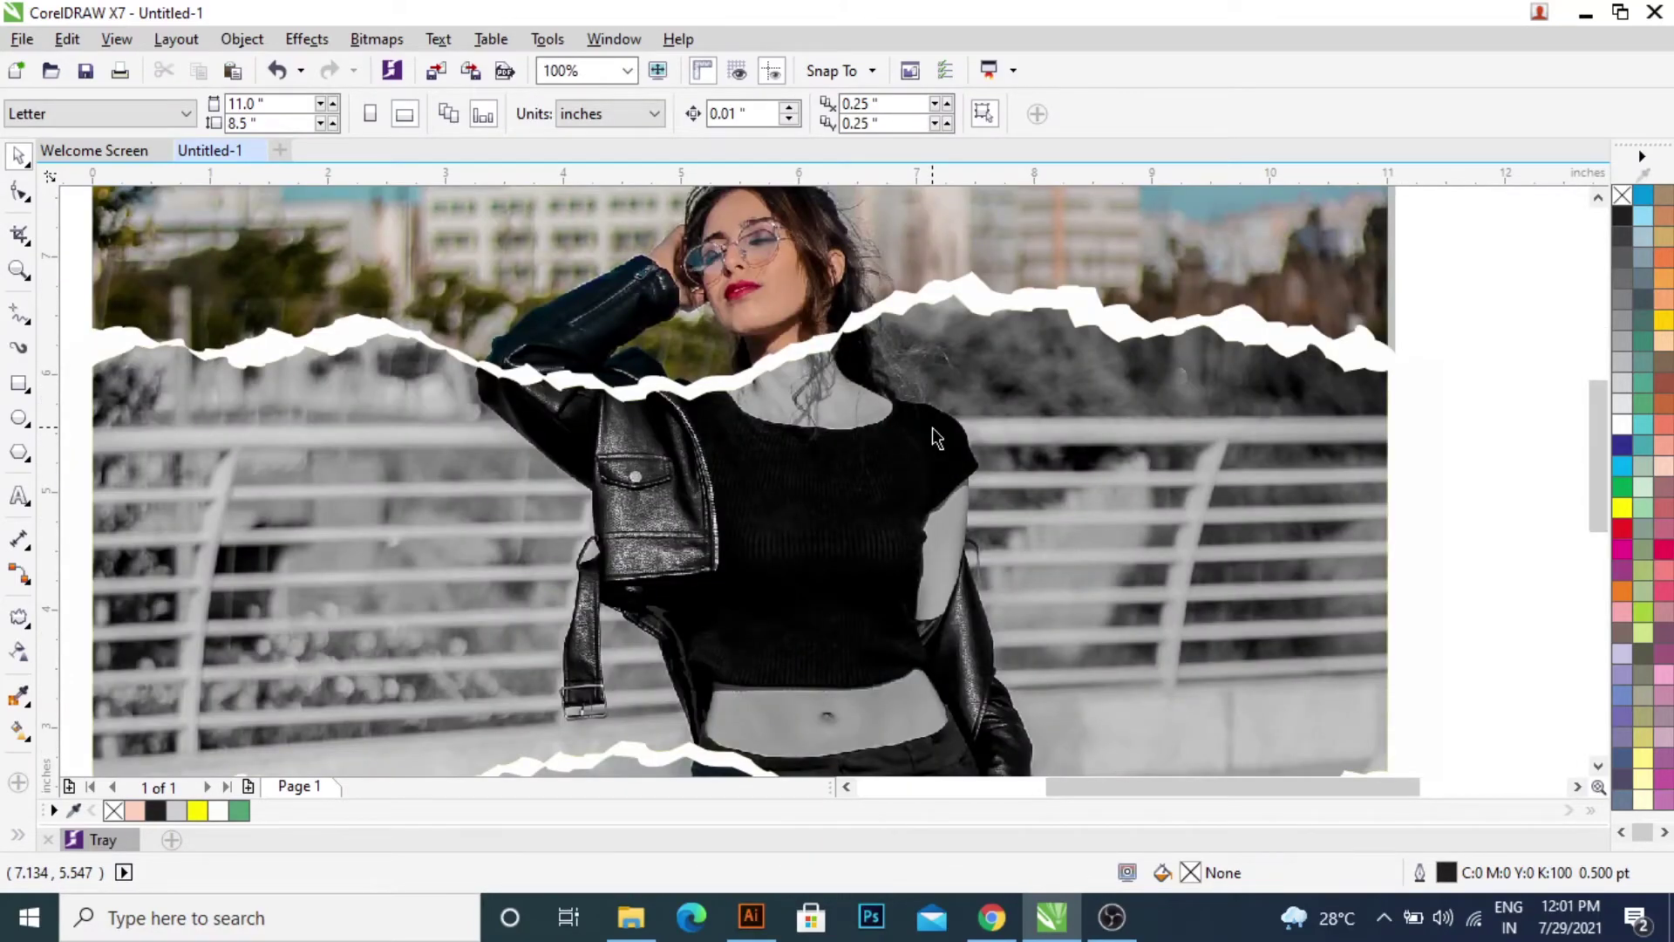
{"action": "scroll", "coordinate": [936, 436], "scroll_direction": "down", "scroll_amount": 2}
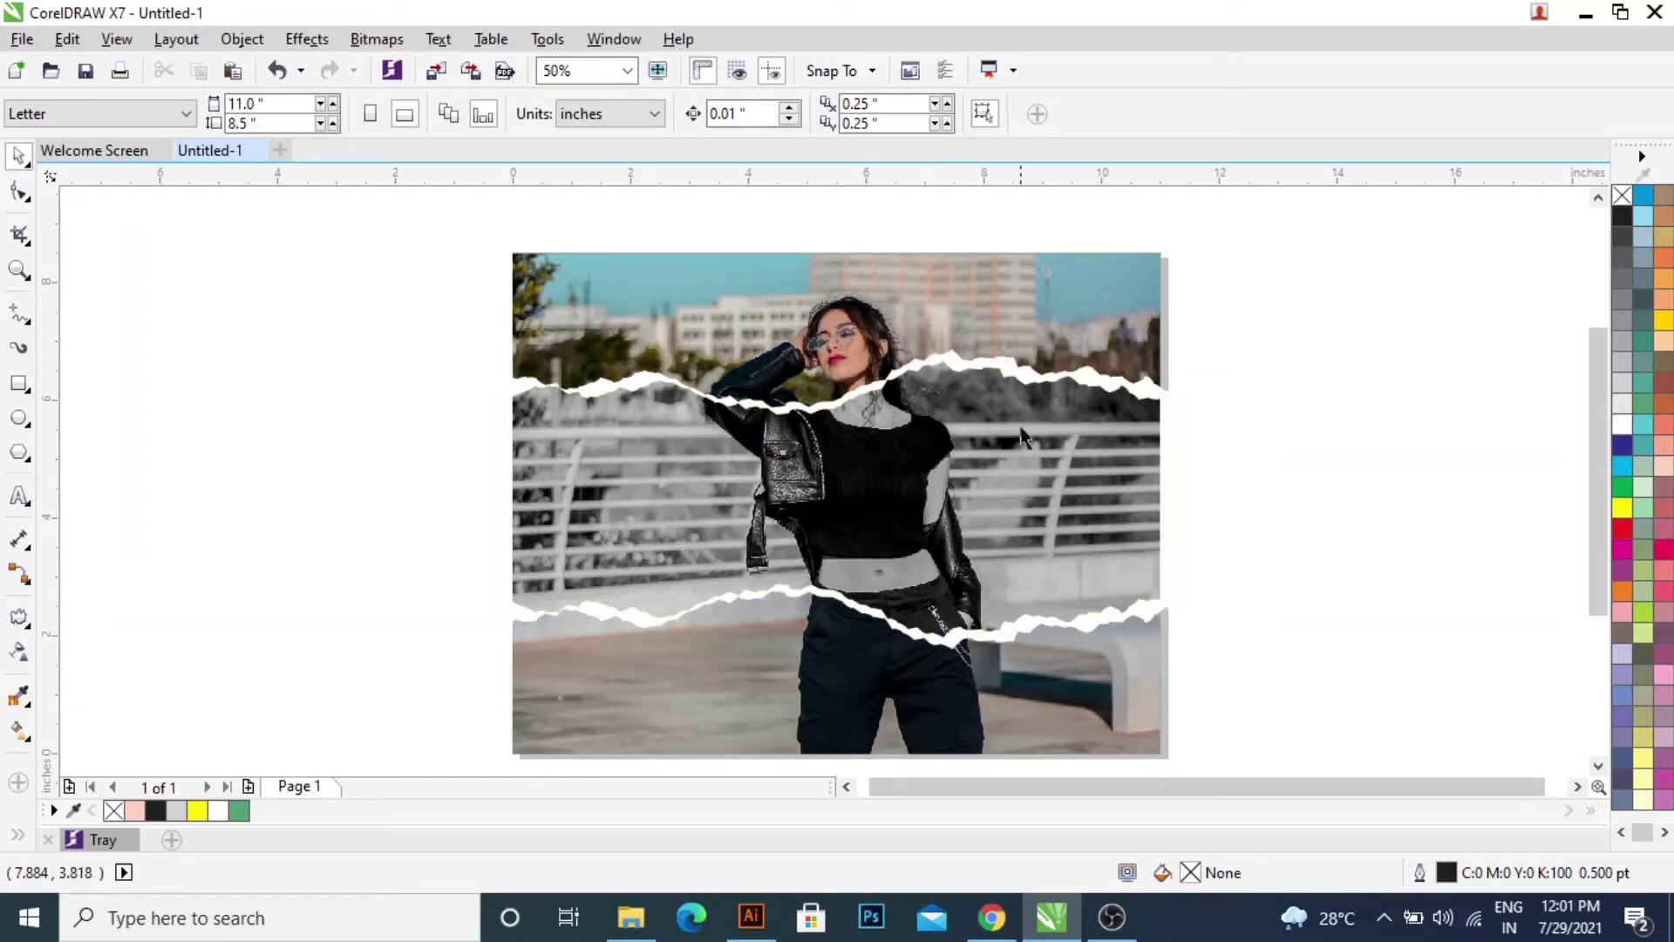
{"action": "scroll", "coordinate": [973, 371], "scroll_direction": "up", "scroll_amount": 2}
{"action": "left_click_drag", "start_coordinate": [980, 369], "coordinate": [998, 432]}
{"action": "key", "text": "ctrl+z"}
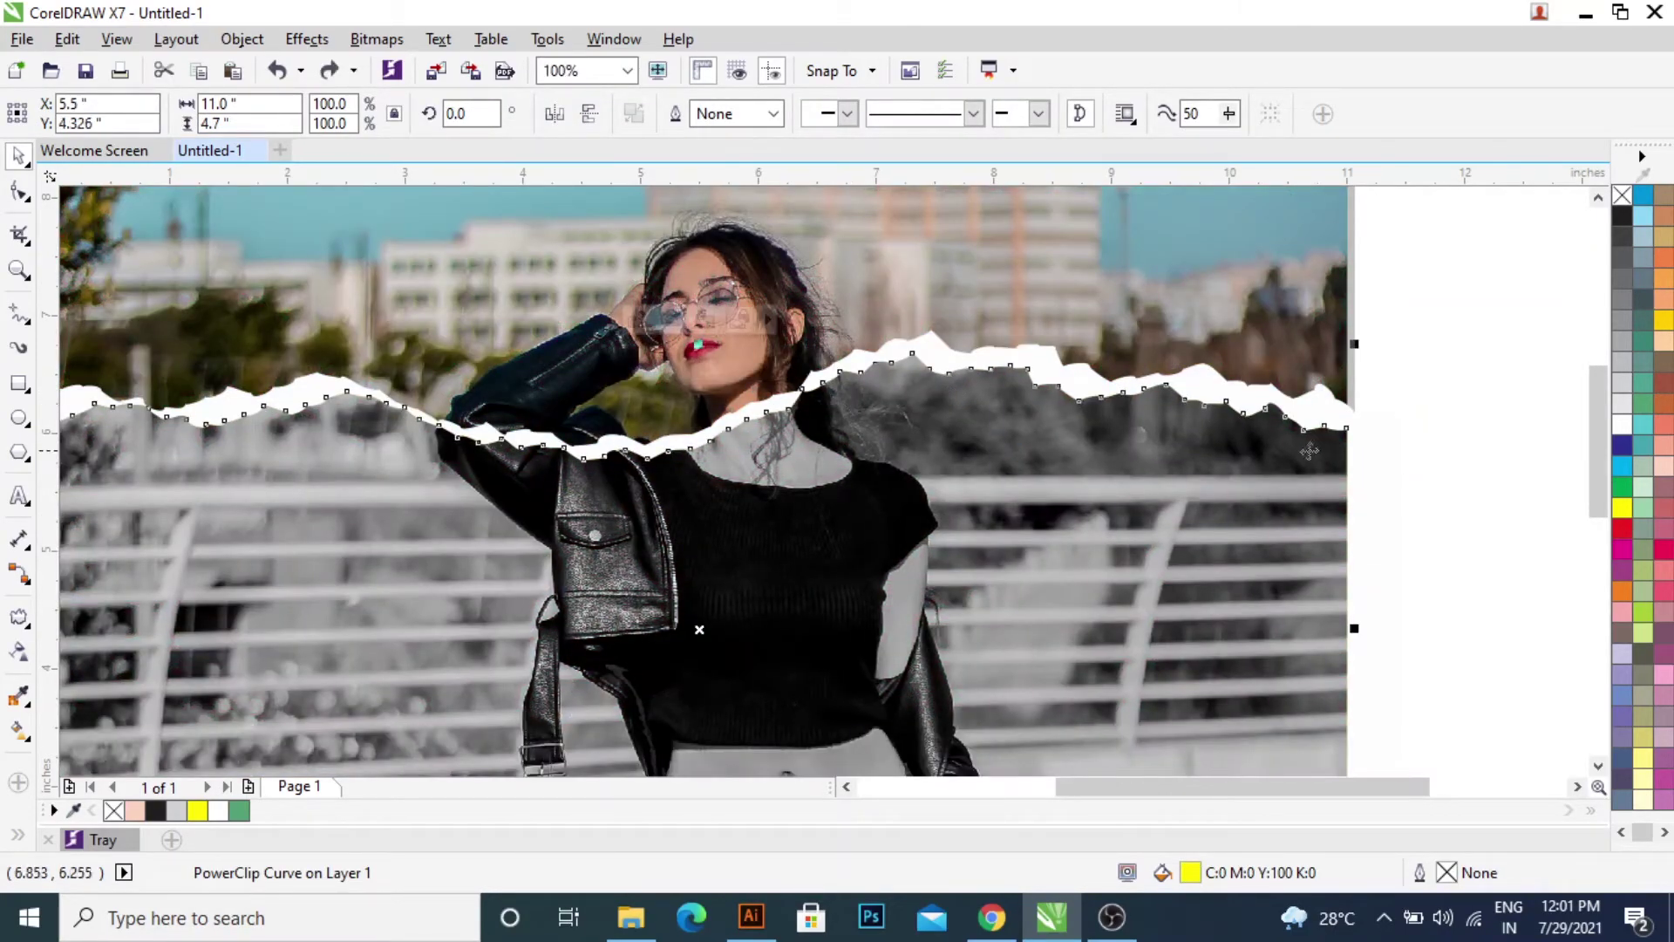
{"action": "scroll", "coordinate": [988, 407], "scroll_direction": "down", "scroll_amount": 1}
{"action": "scroll", "coordinate": [949, 670], "scroll_direction": "up", "scroll_amount": 1}
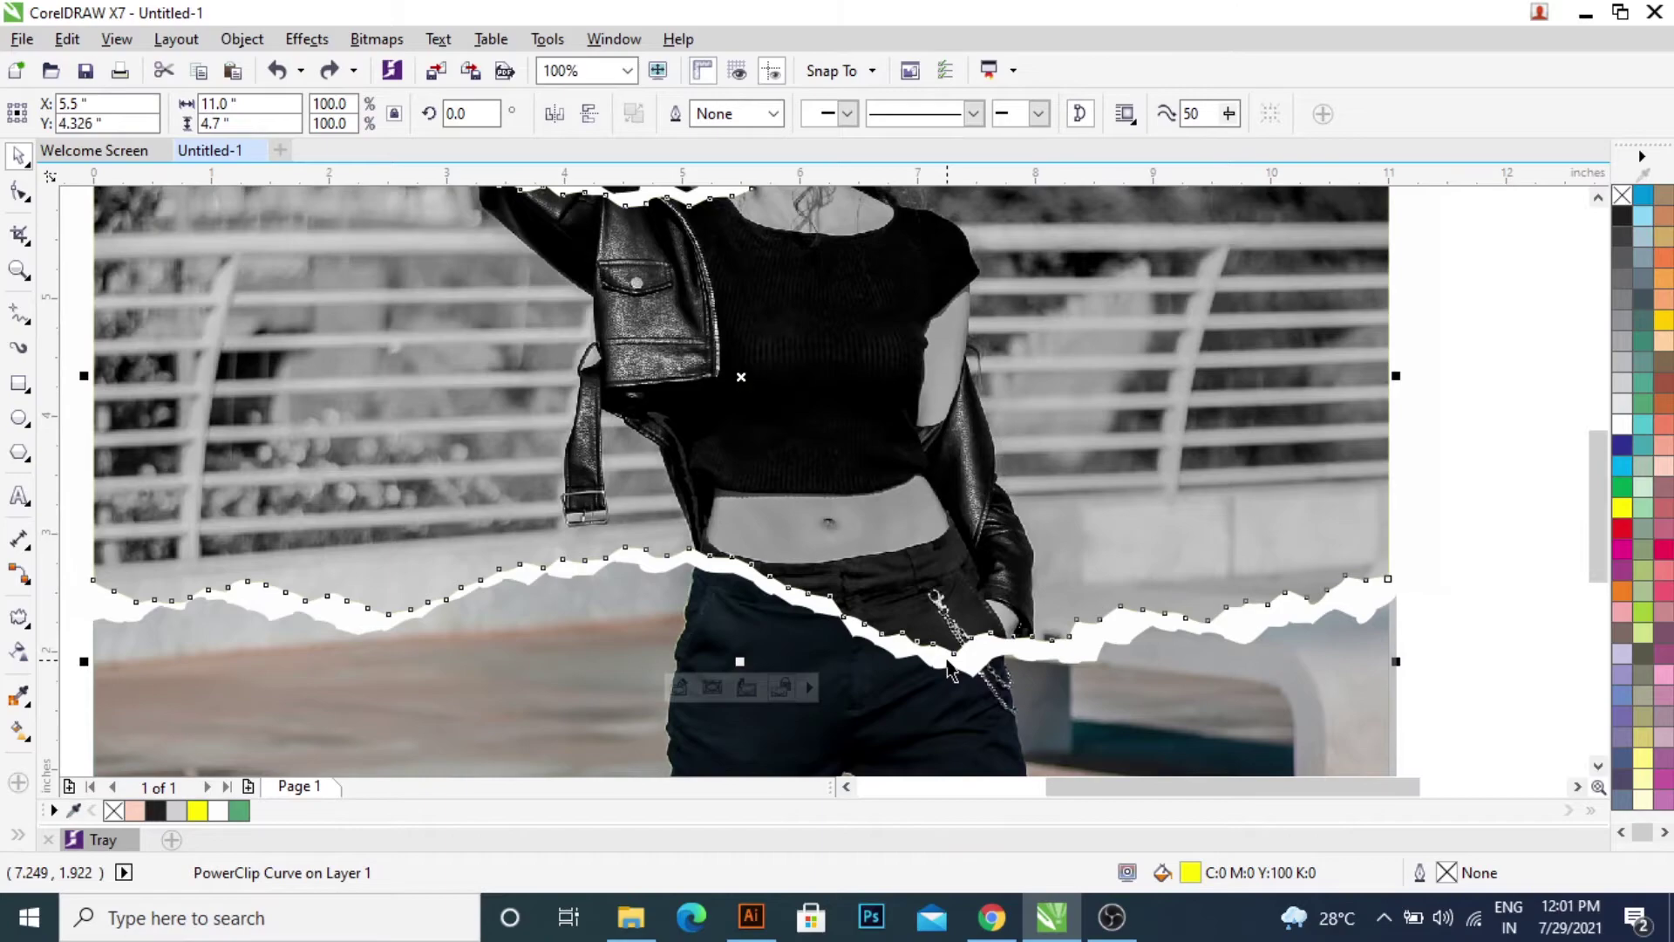
{"action": "scroll", "coordinate": [949, 669], "scroll_direction": "up", "scroll_amount": 1}
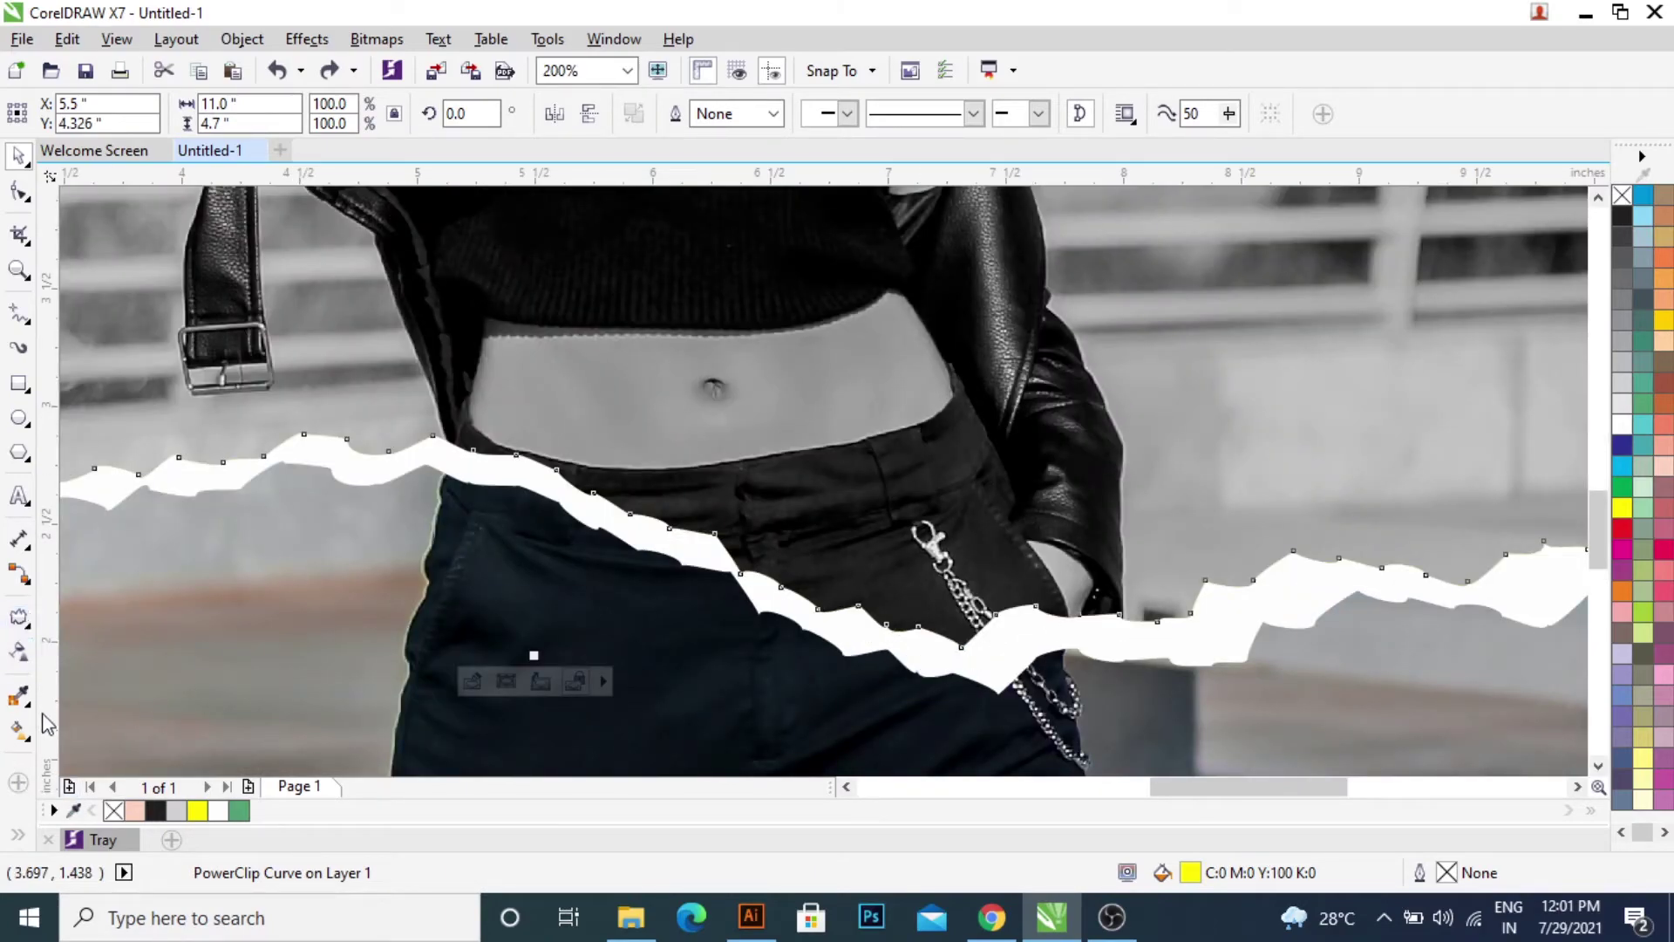
{"action": "left_click", "coordinate": [24, 626]}
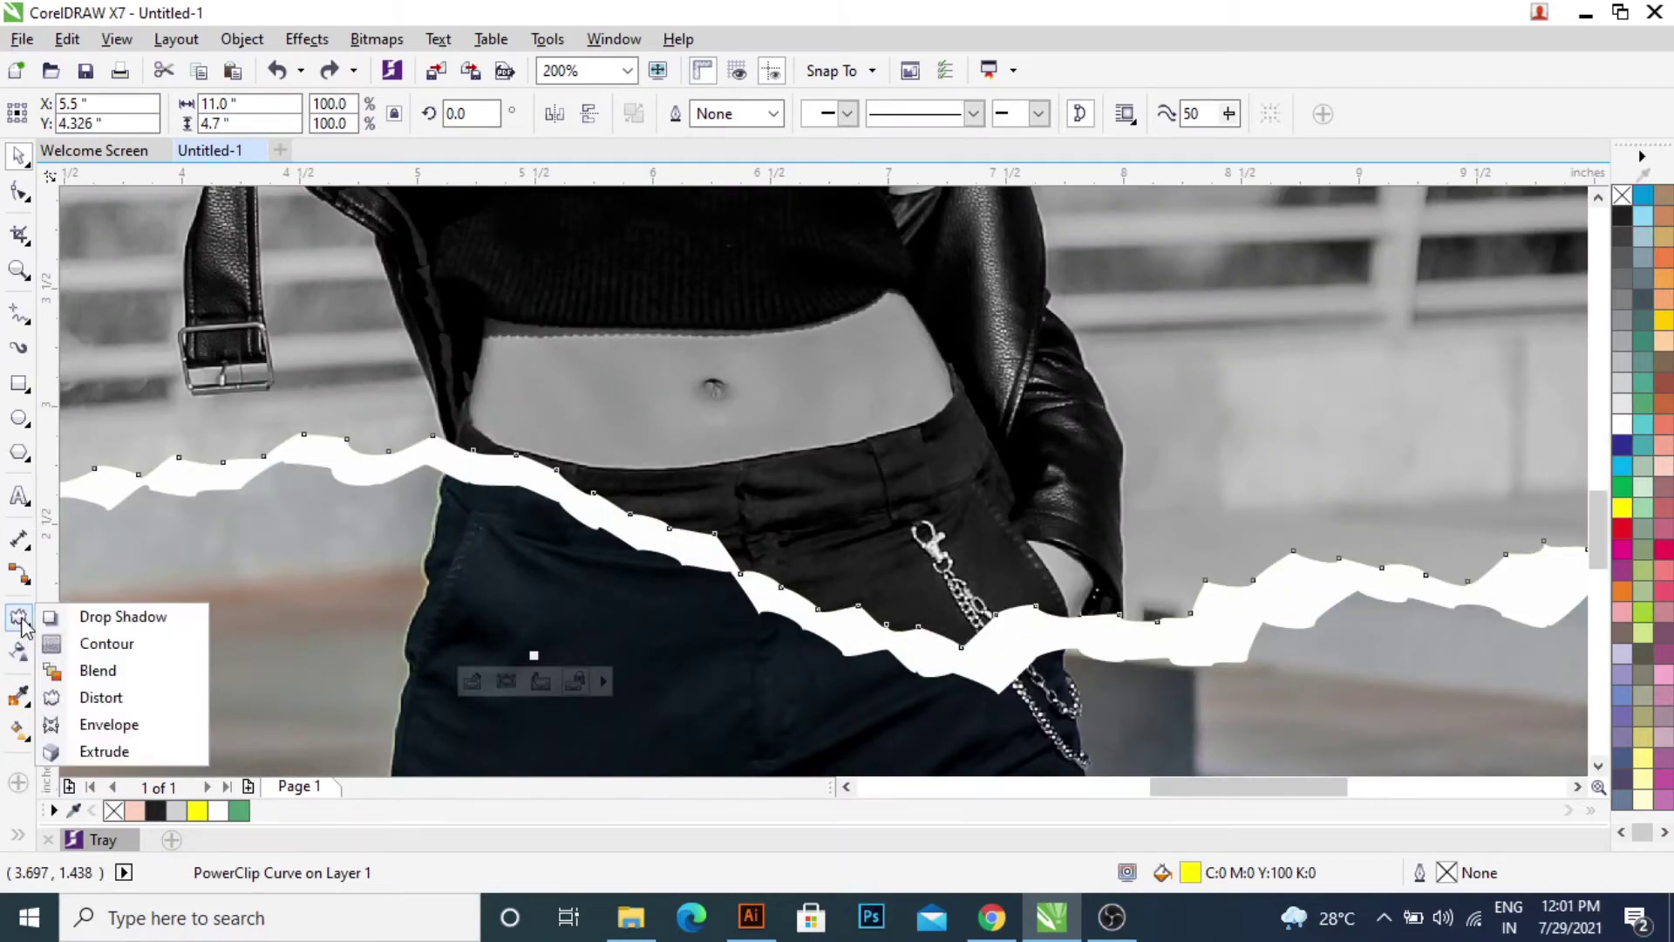
{"action": "left_click", "coordinate": [79, 611]}
{"action": "scroll", "coordinate": [807, 600], "scroll_direction": "down", "scroll_amount": 2}
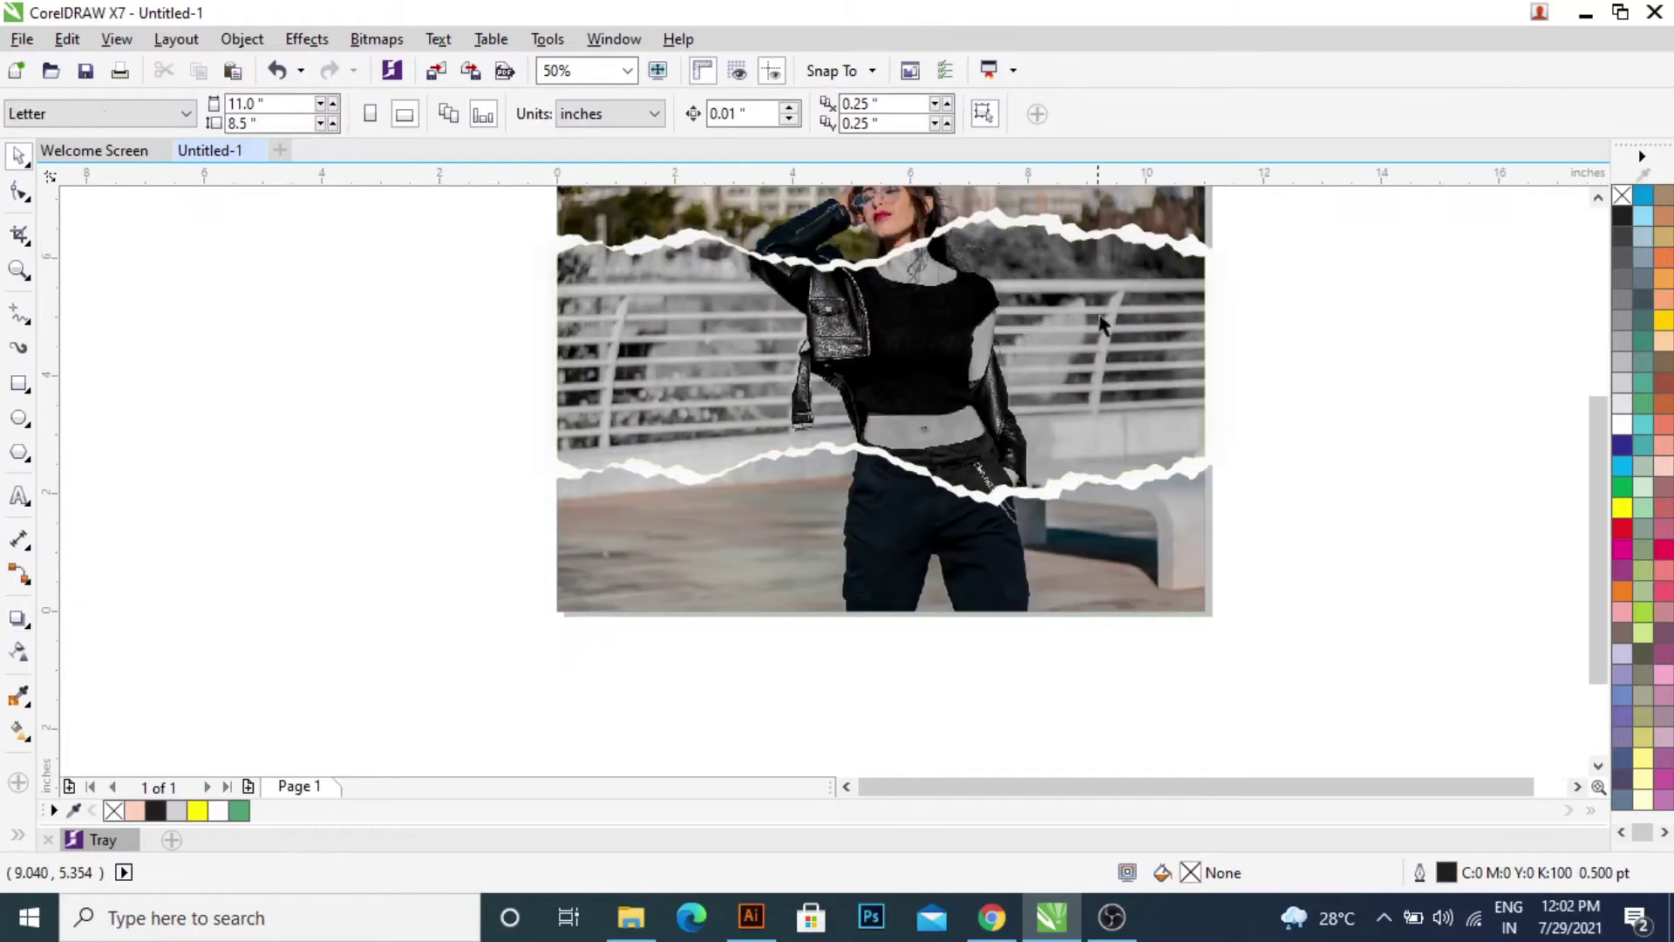
- Inside the background PowerClip, draw a page-sized rectangle filled yellow with no outline
{"action": "scroll", "coordinate": [1038, 388], "scroll_direction": "up", "scroll_amount": 3}
{"action": "scroll", "coordinate": [1038, 401], "scroll_direction": "up", "scroll_amount": 1}
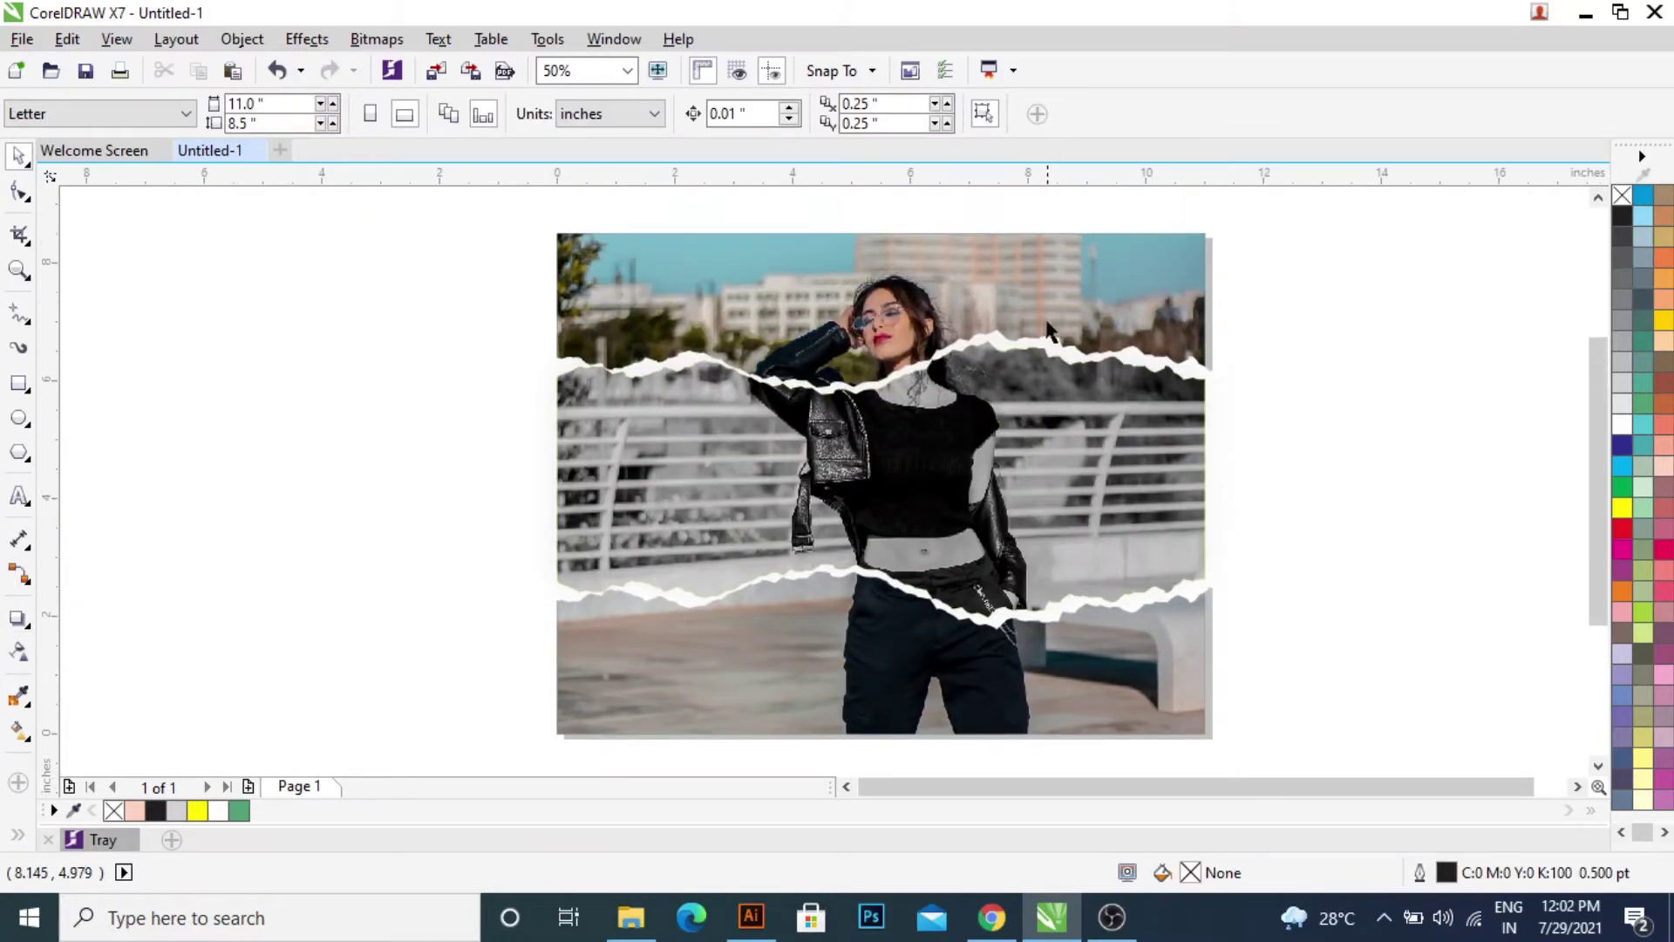
{"action": "left_click", "coordinate": [1031, 288]}
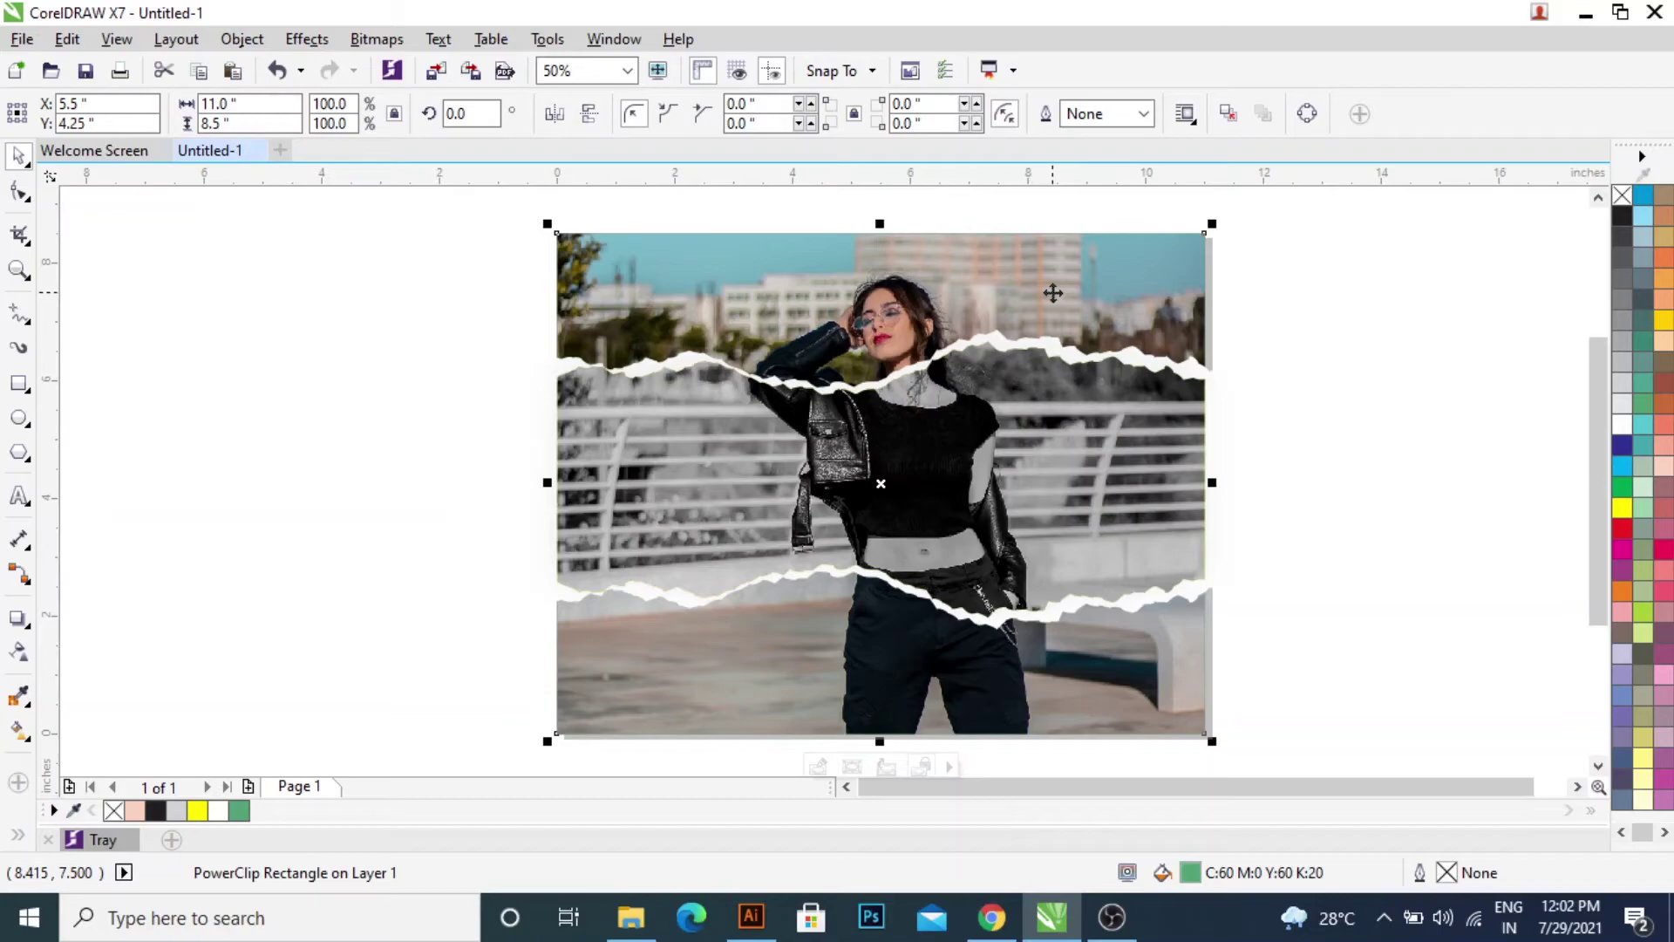
{"action": "left_click", "coordinate": [1056, 291], "text": "ctrl"}
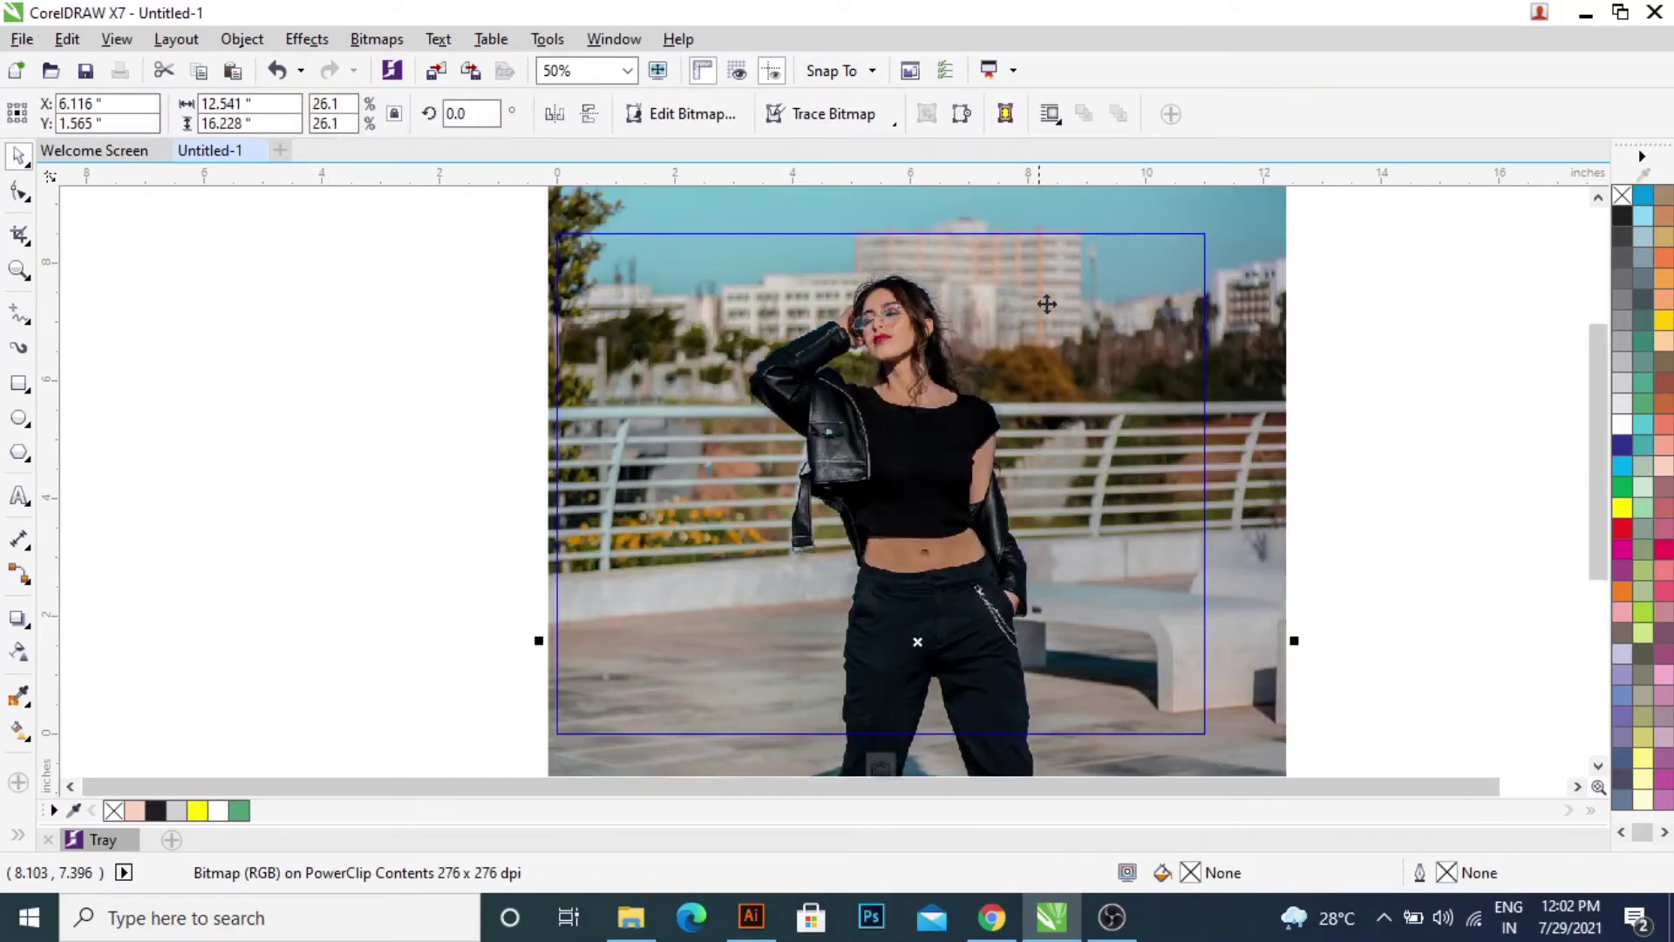
{"action": "left_click", "coordinate": [19, 384]}
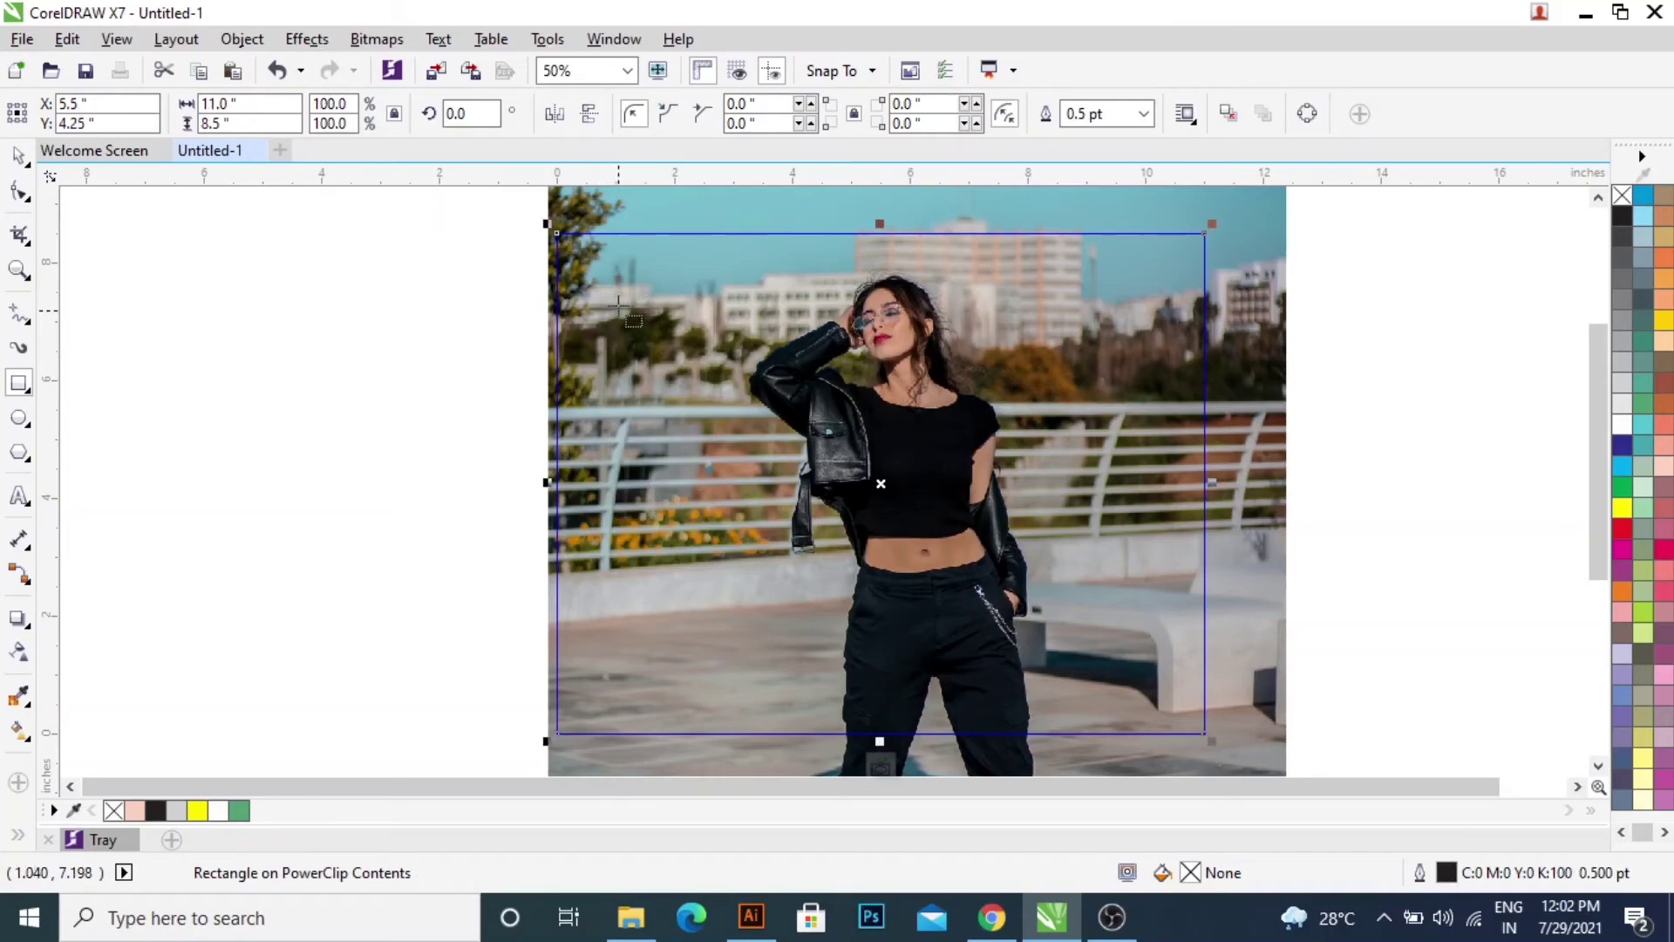
{"action": "left_click", "coordinate": [1664, 320]}
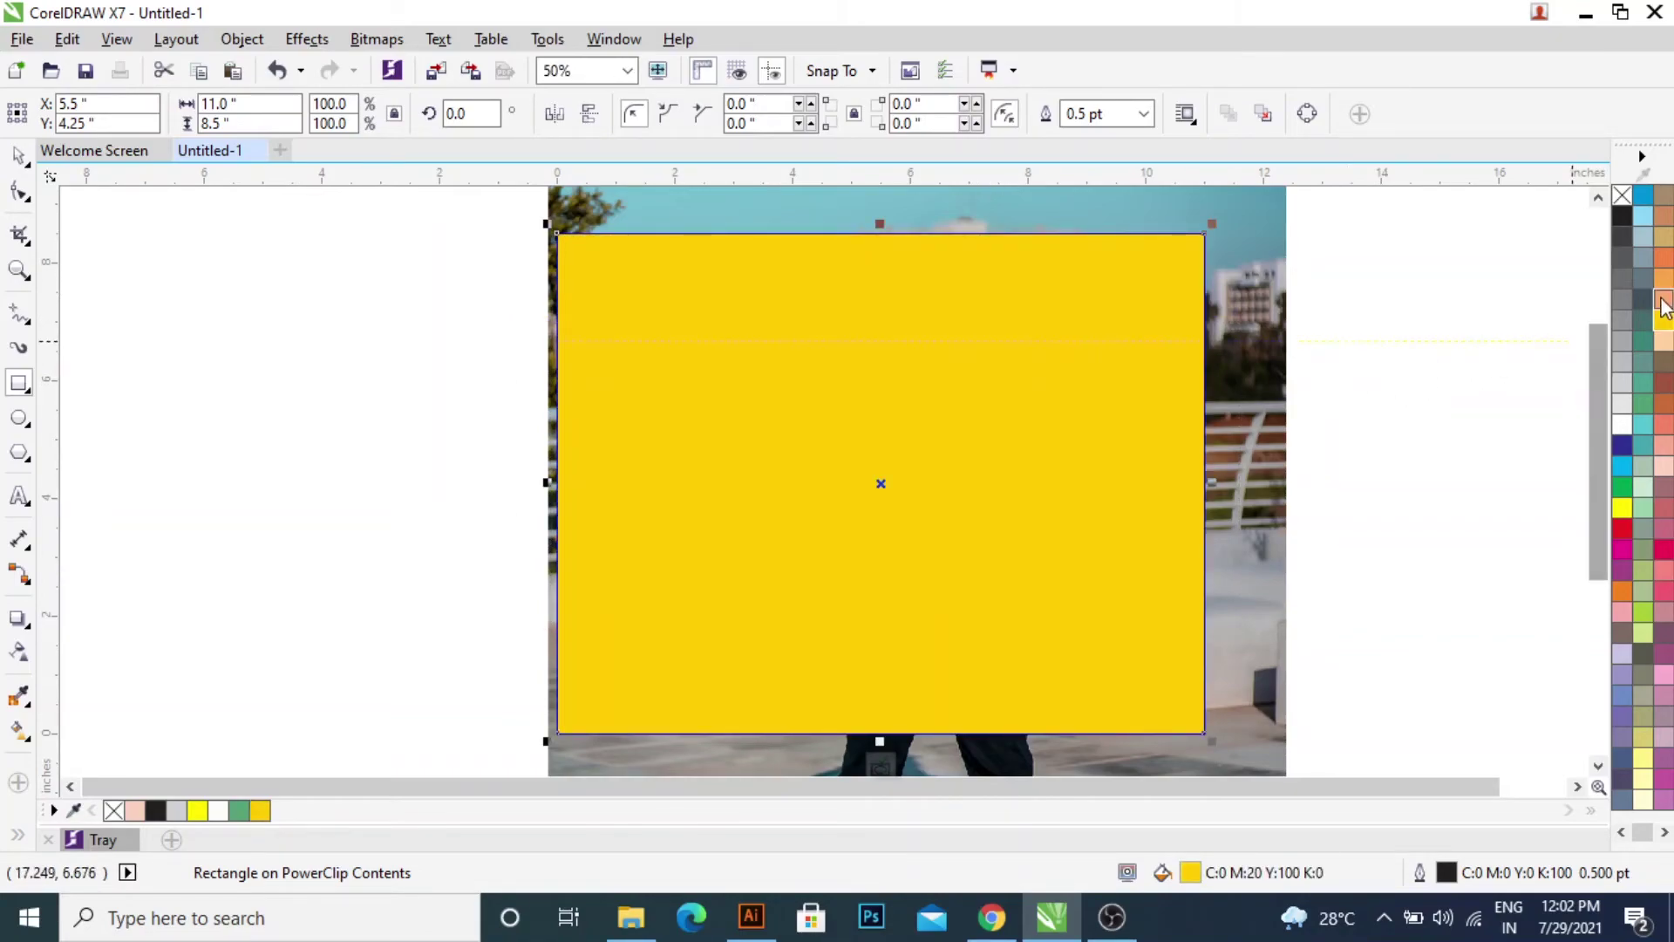
{"action": "right_click", "coordinate": [1623, 198]}
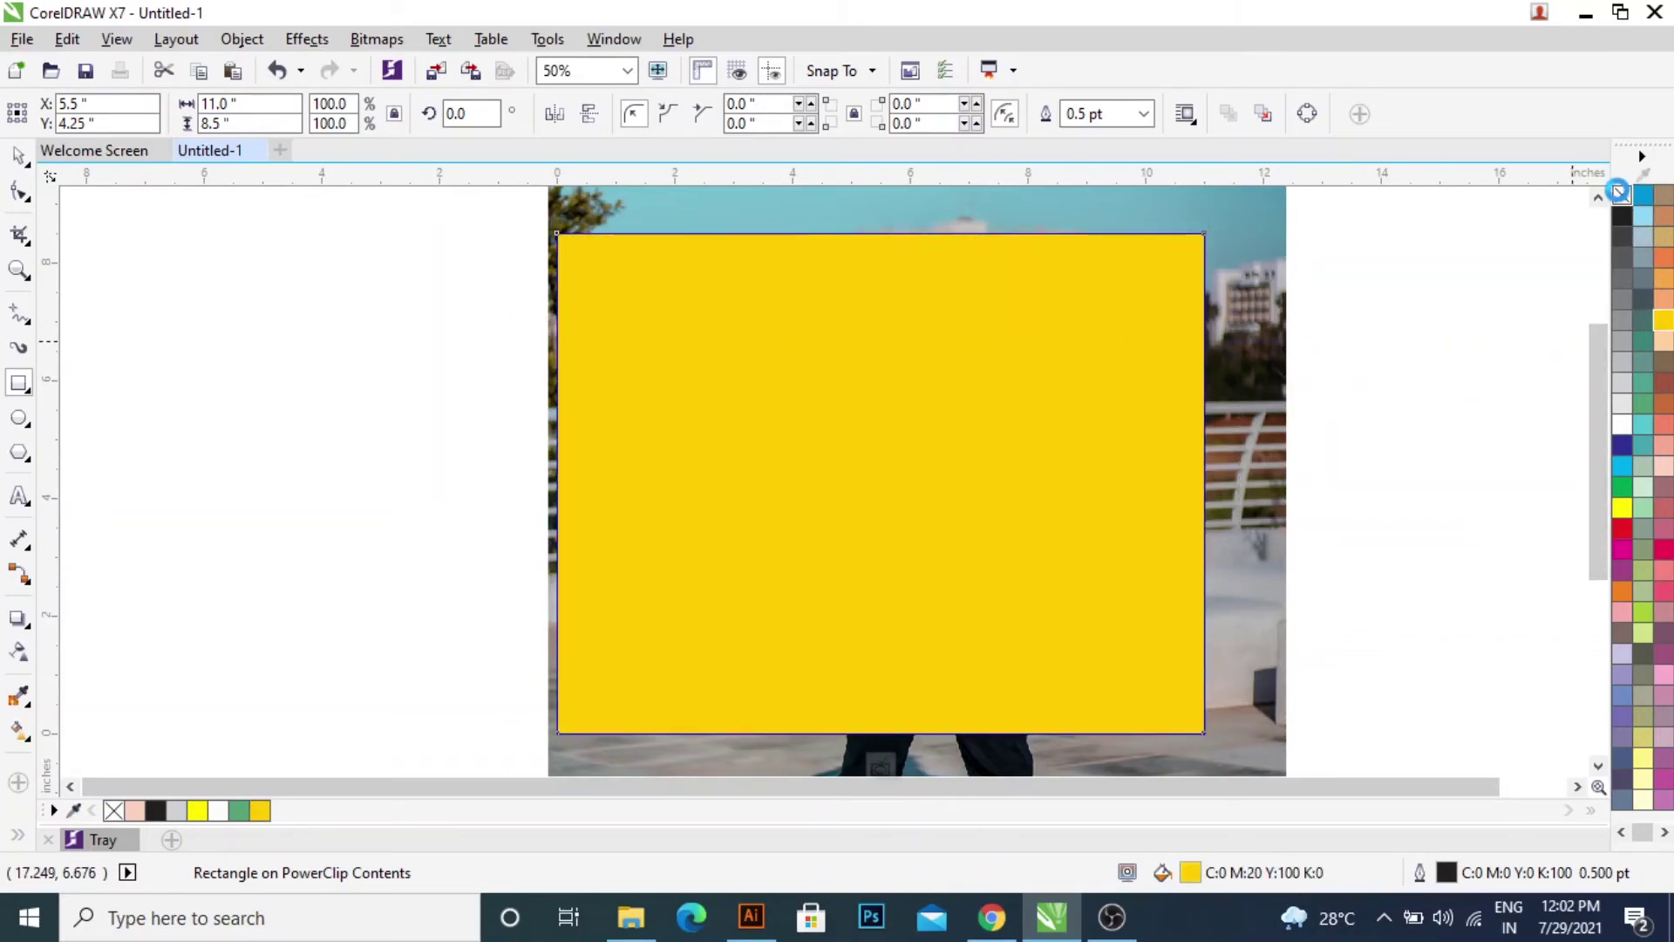
- Set the yellow rectangle's transparency blend mode to Multiply and finish editing
{"action": "left_click", "coordinate": [17, 656]}
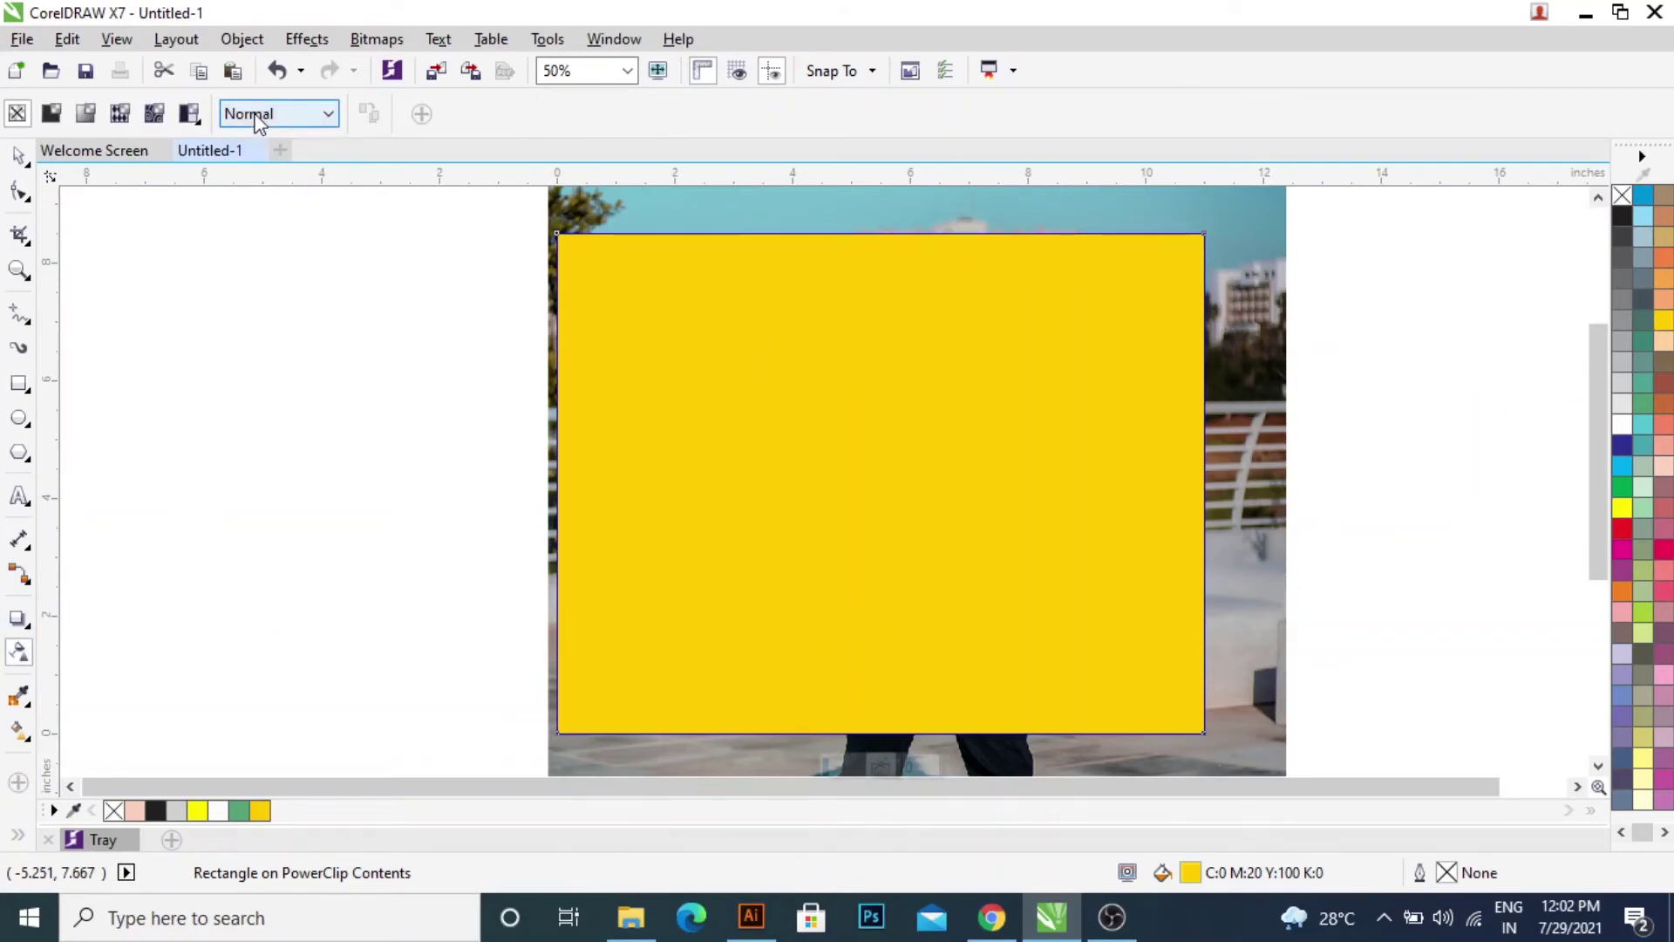
{"action": "left_click", "coordinate": [266, 115]}
{"action": "left_click", "coordinate": [253, 234]}
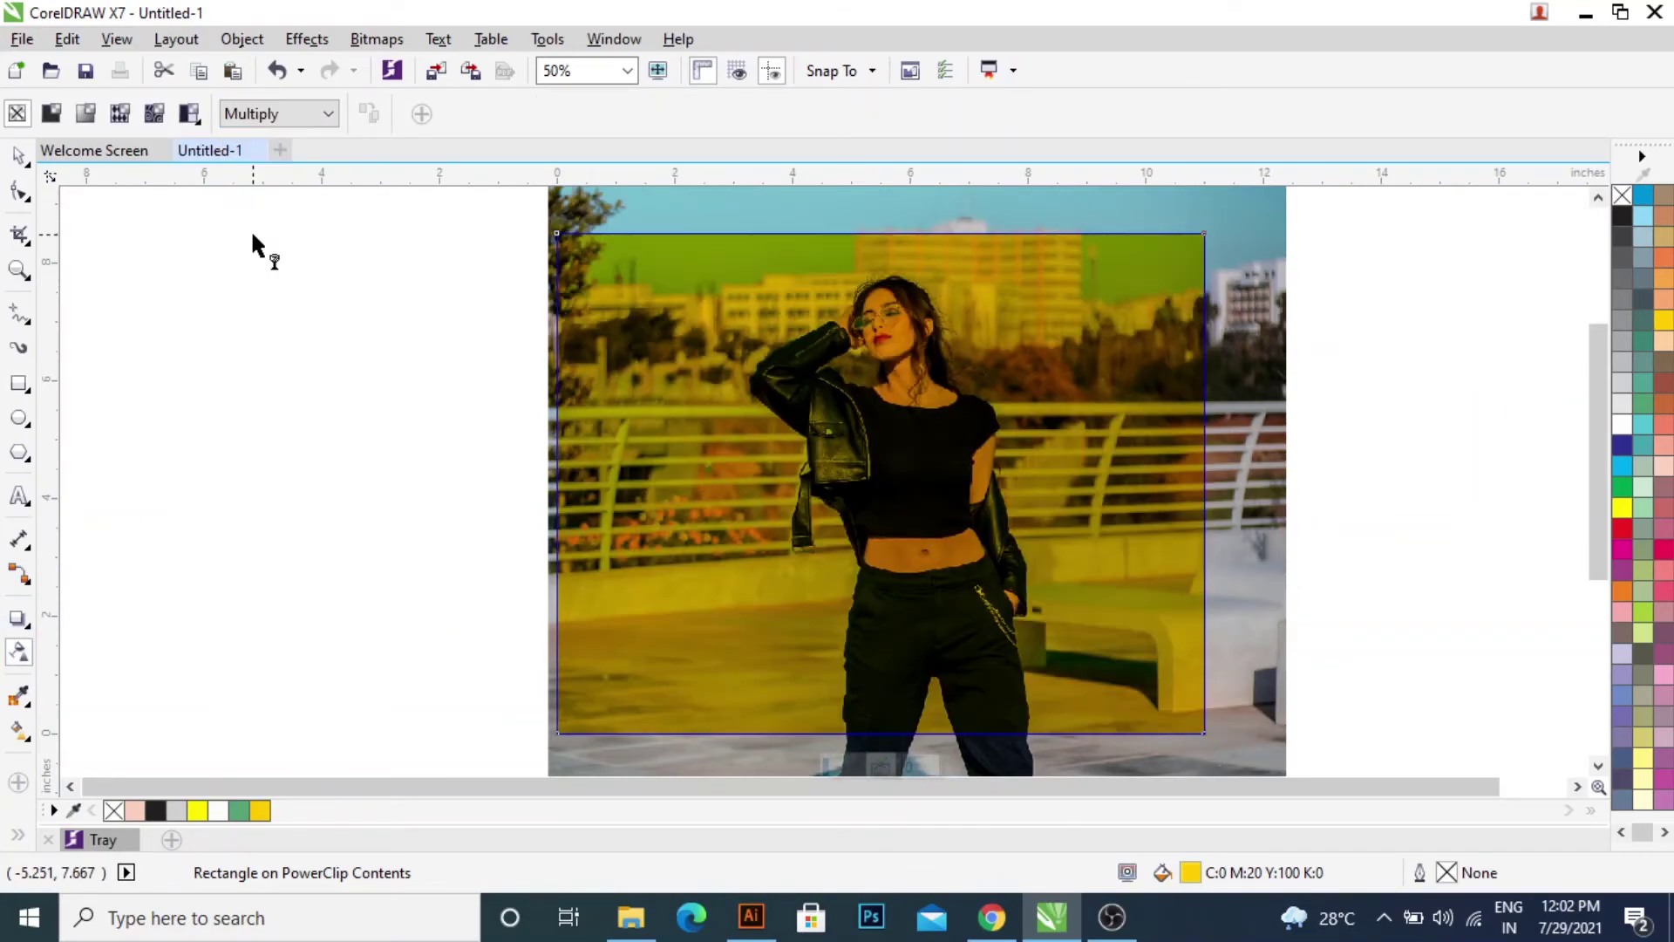
{"action": "key", "text": "space"}
{"action": "left_click", "coordinate": [218, 248], "text": "ctrl"}
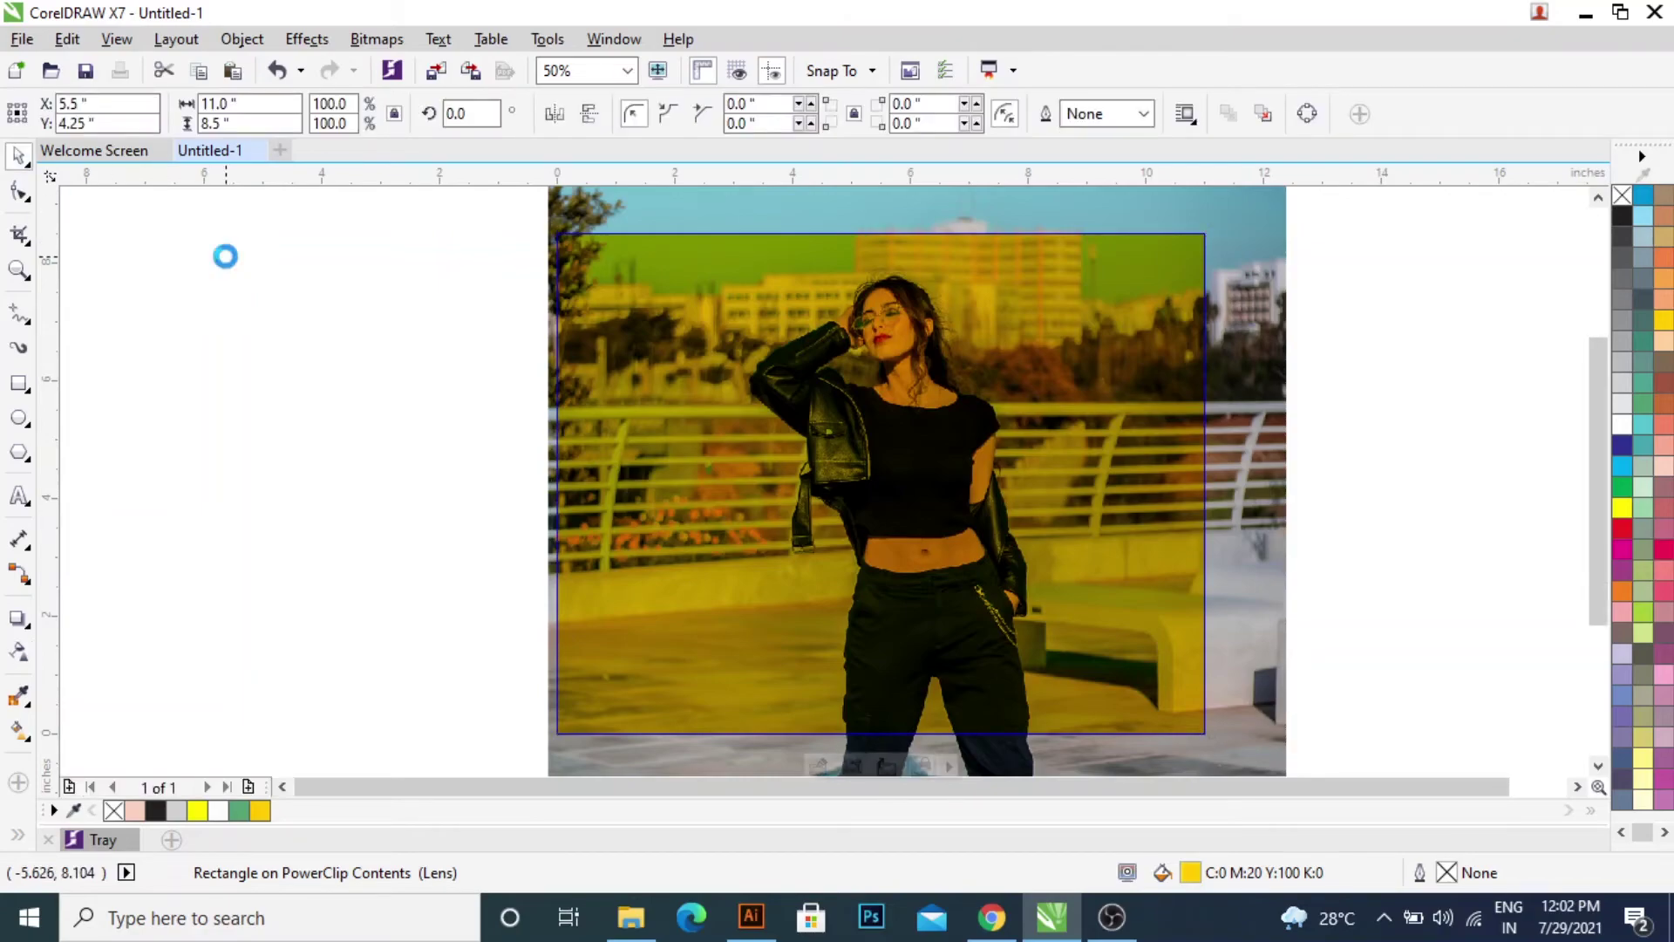
{"action": "left_click", "coordinate": [1345, 395]}
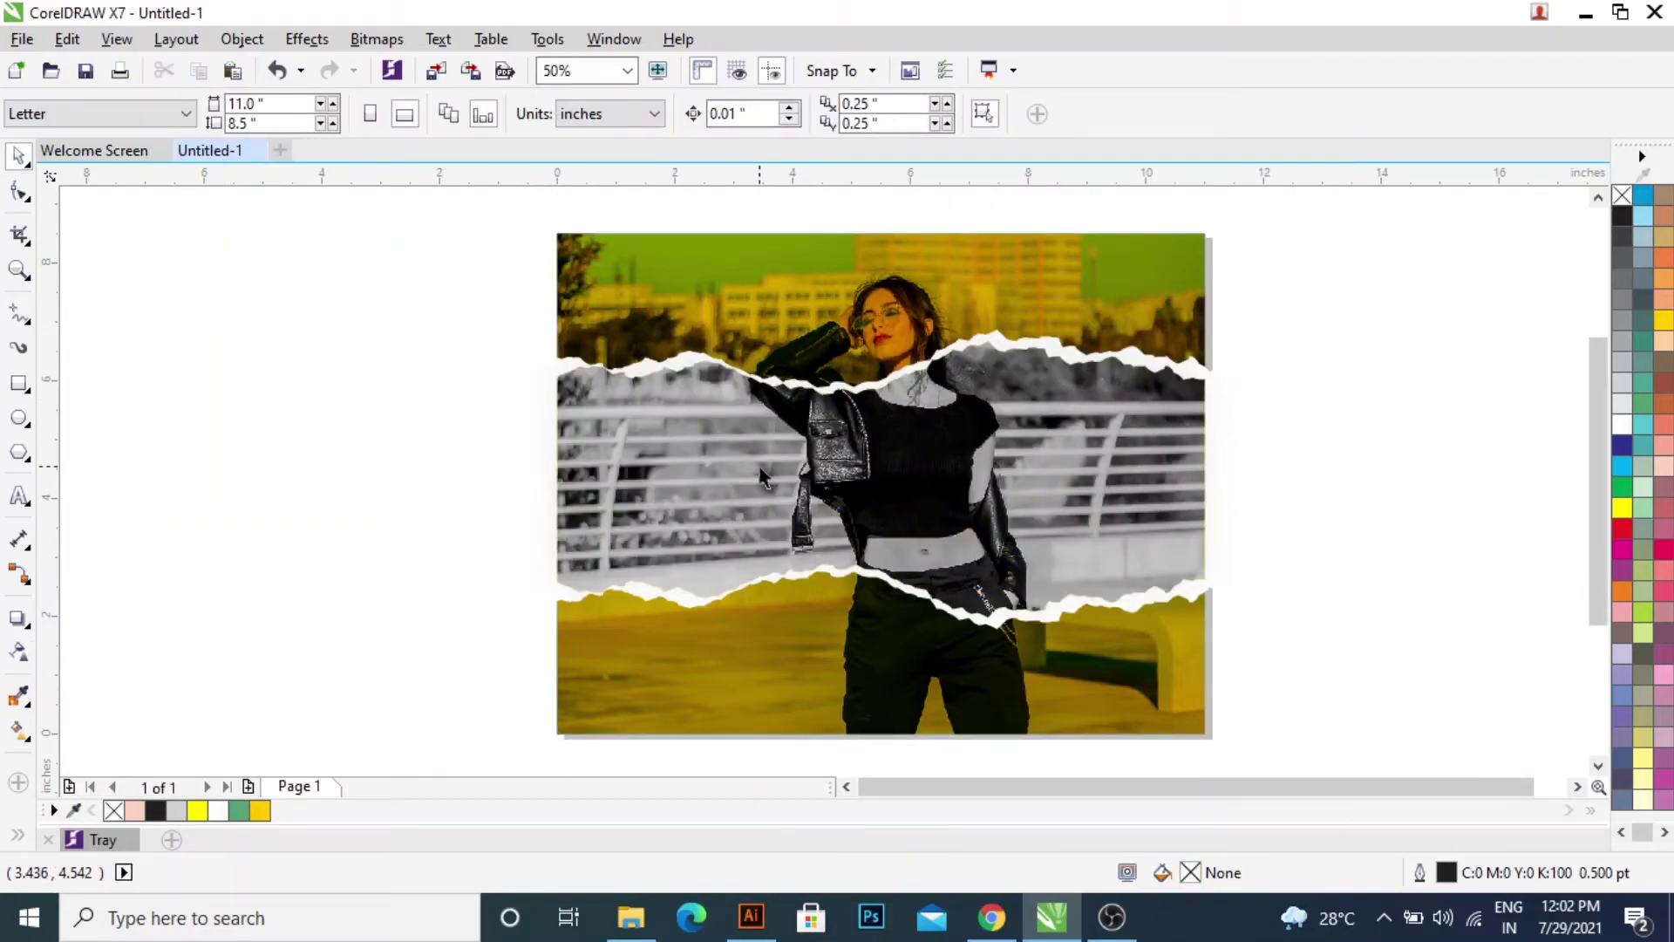
- Recolour the yellow background tint rectangle to cyan from the palette, then deselect
{"action": "left_click", "coordinate": [859, 291]}
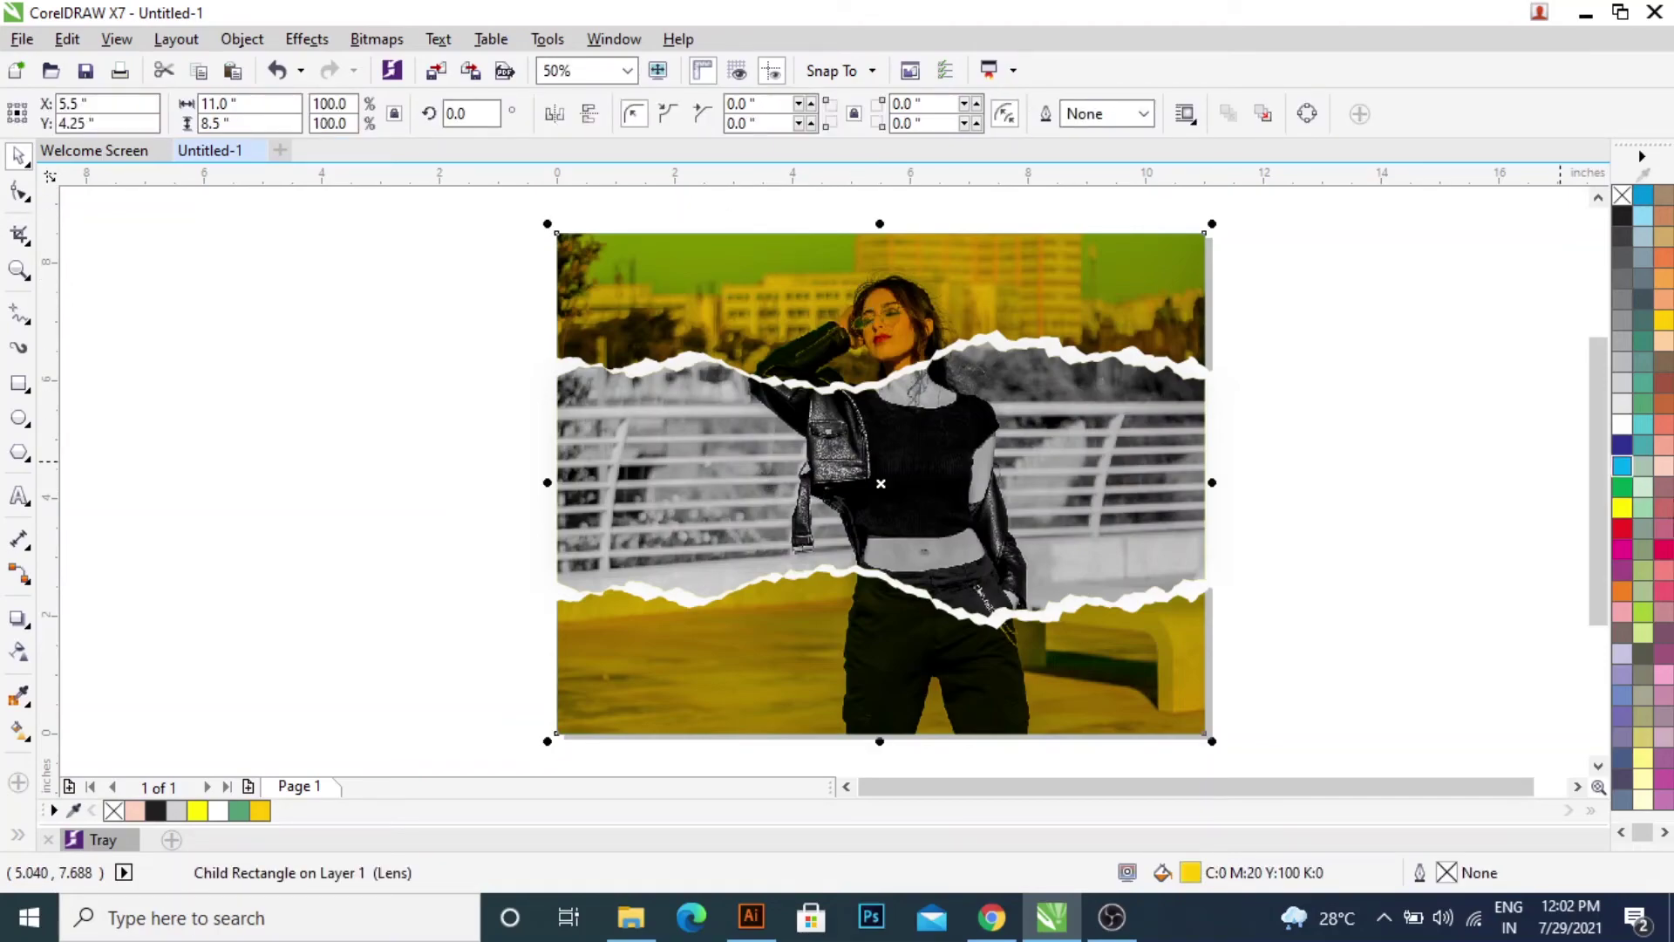
{"action": "left_click", "coordinate": [1622, 468]}
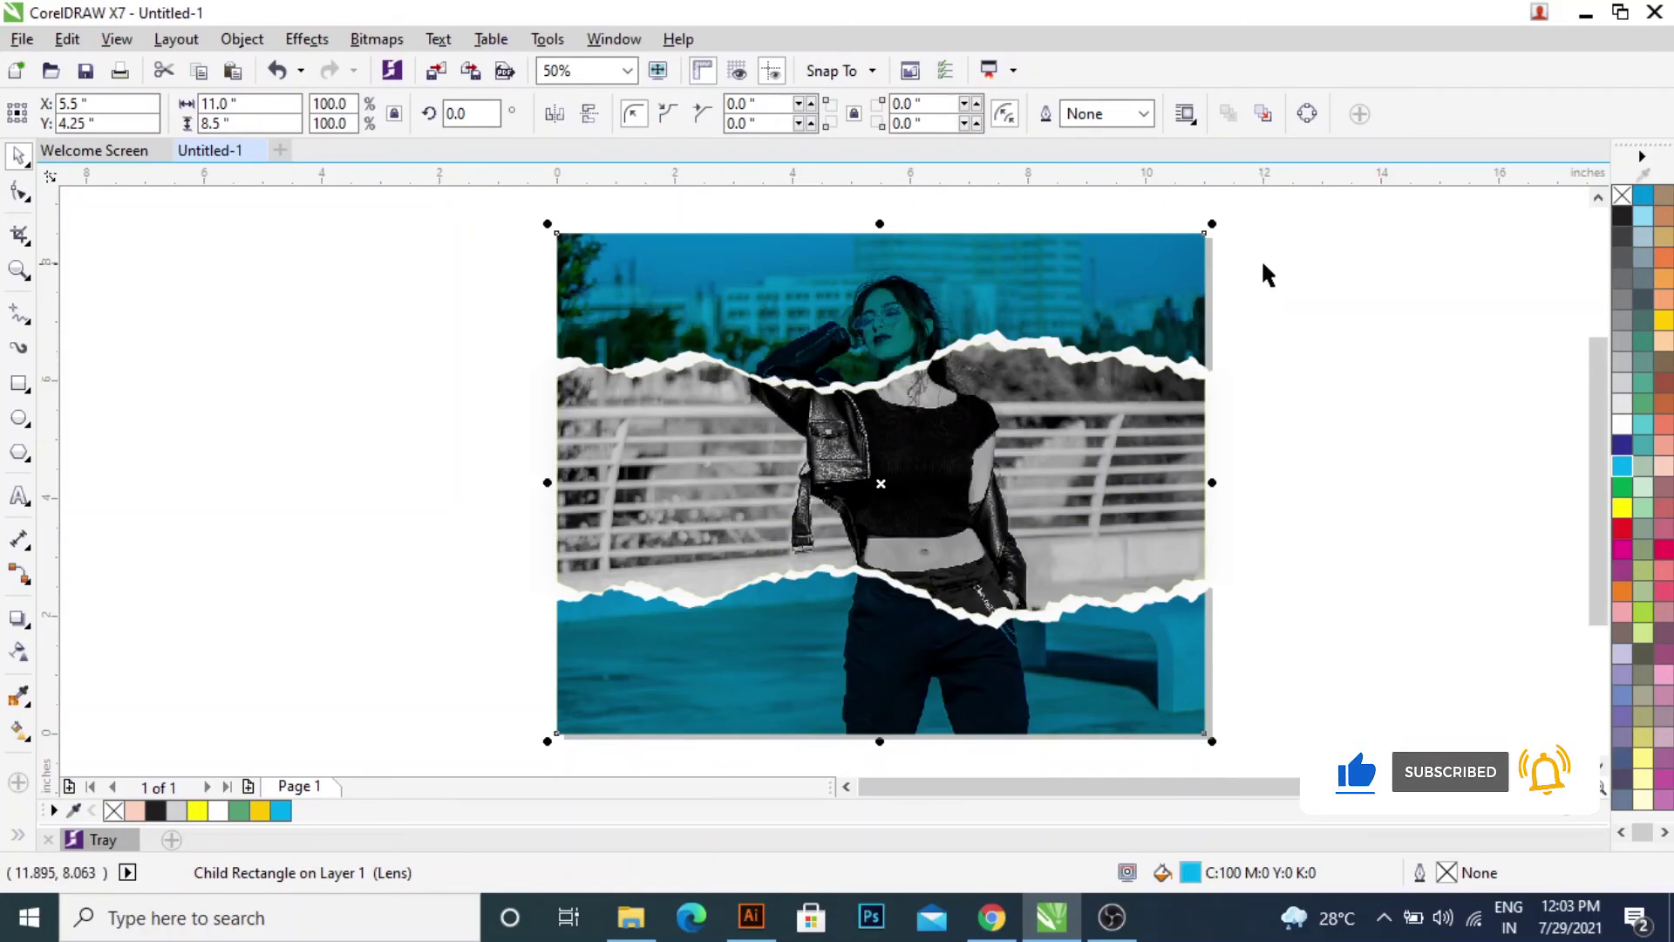
{"action": "left_click", "coordinate": [1355, 296]}
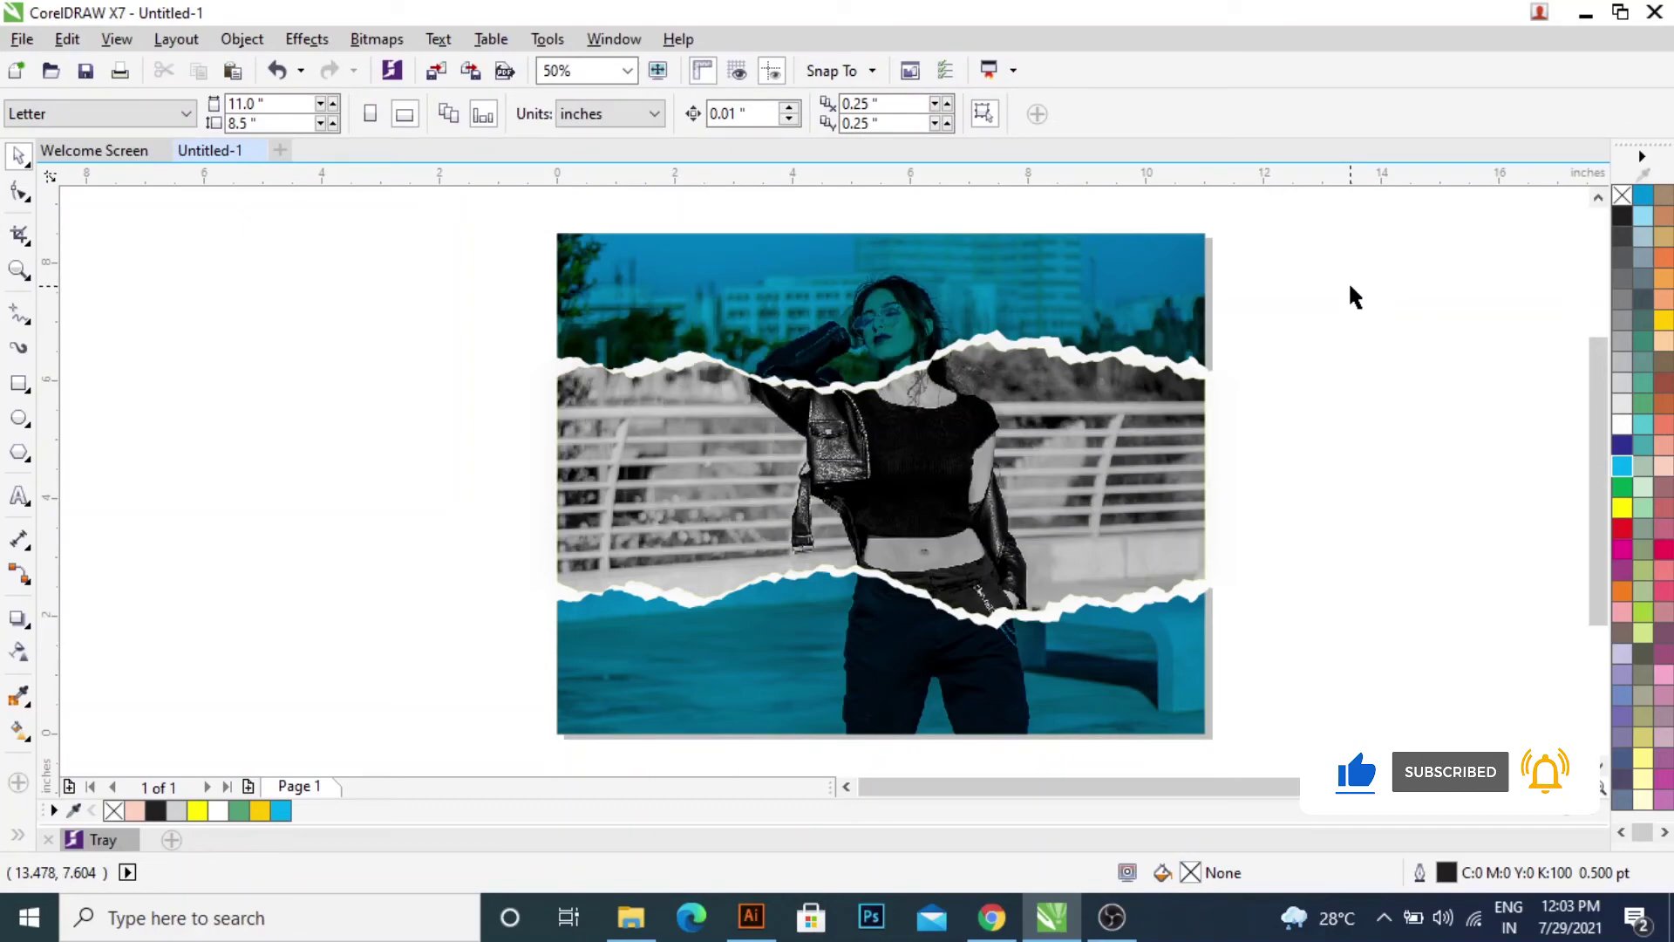